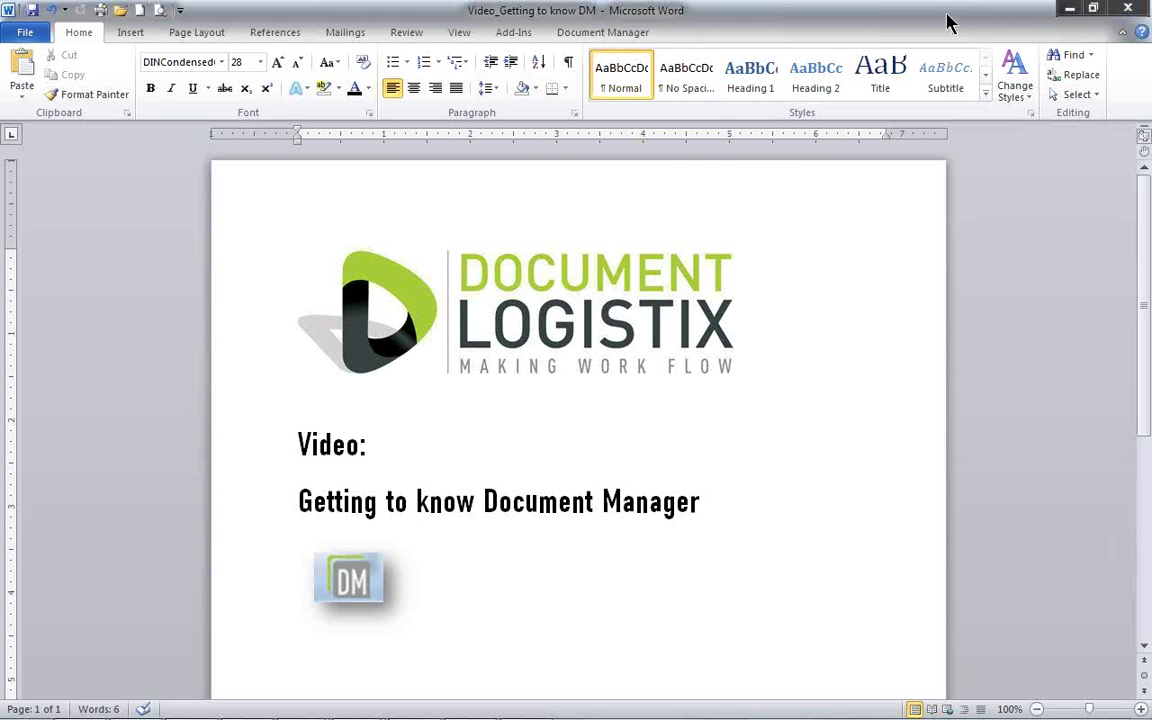
- Minimize the Word title document to reveal Document Manager 2.7
left_click(1068, 8)
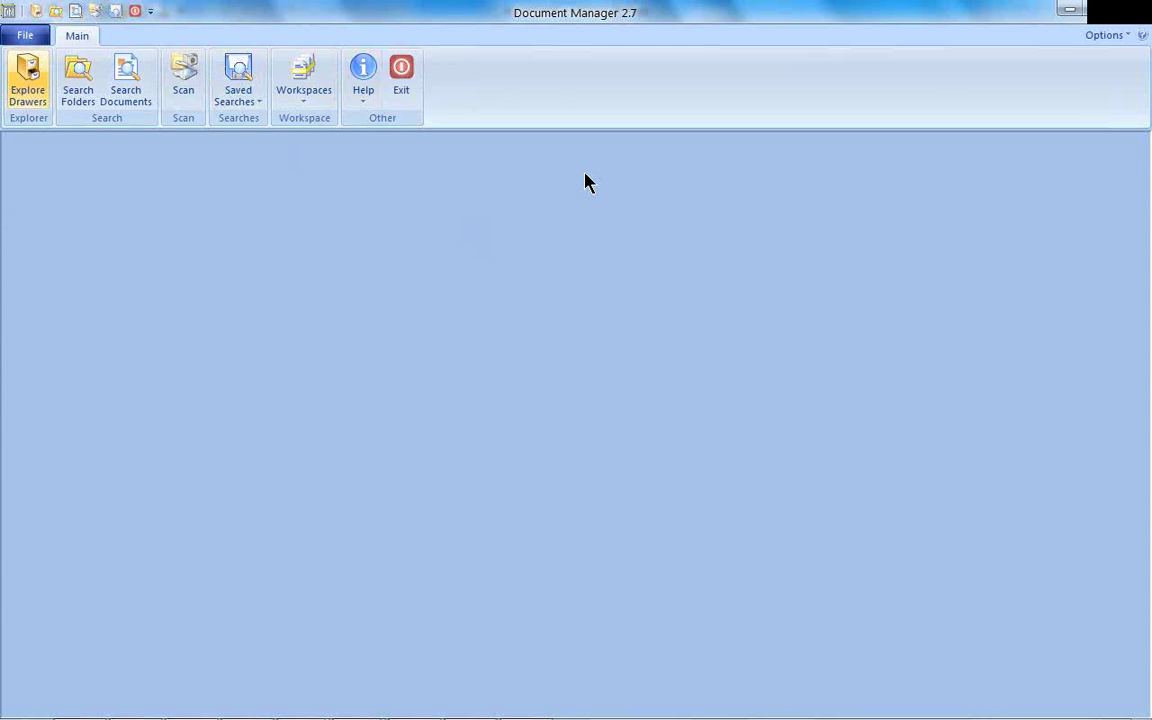
left_click(365, 108)
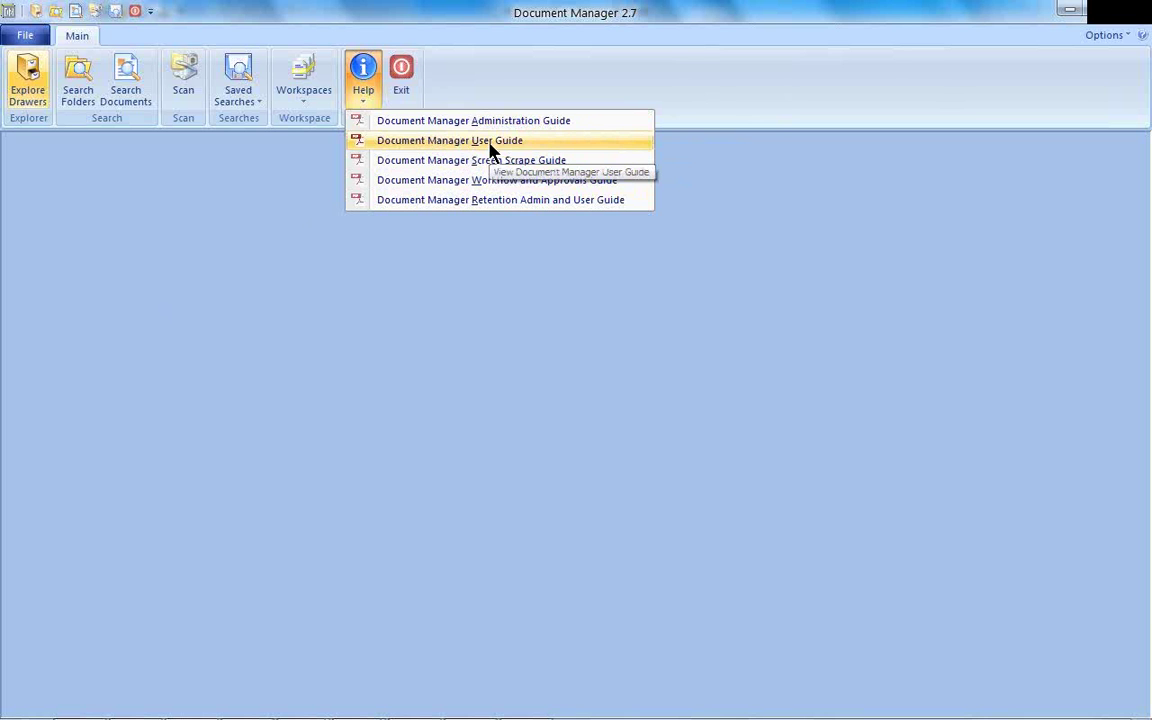
left_click(155, 272)
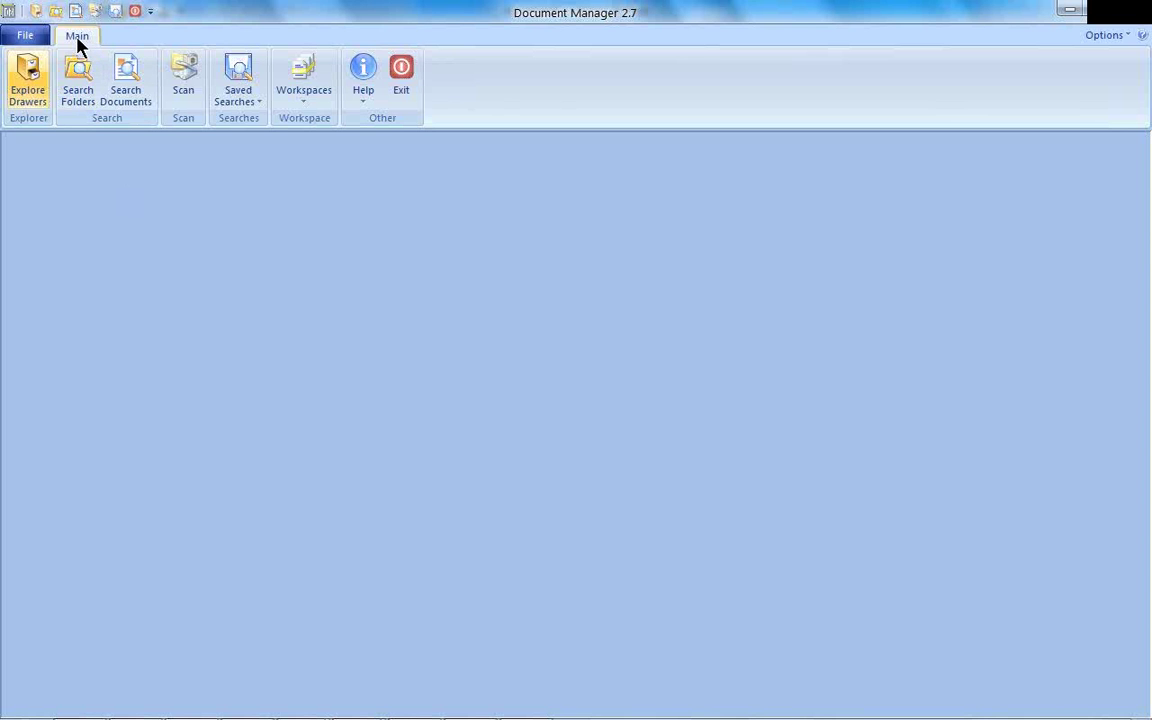
- Open the Supplier ABC folder in the Accounts Payable drawer
left_click(29, 93)
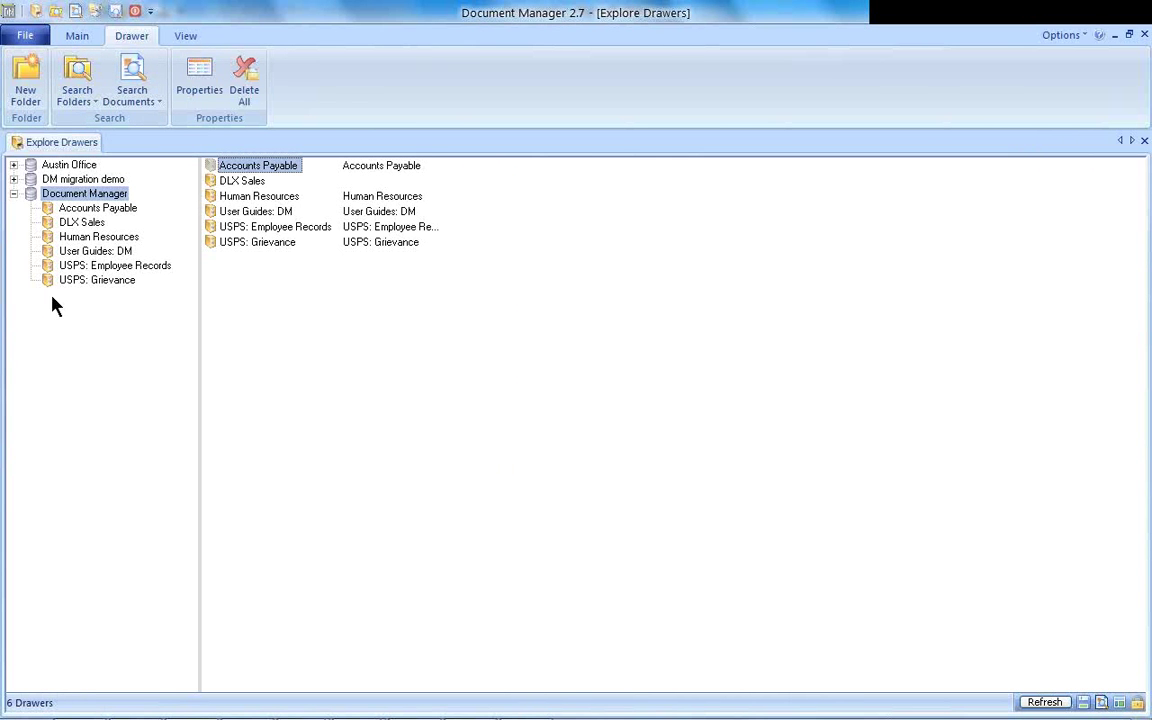
left_click(76, 206)
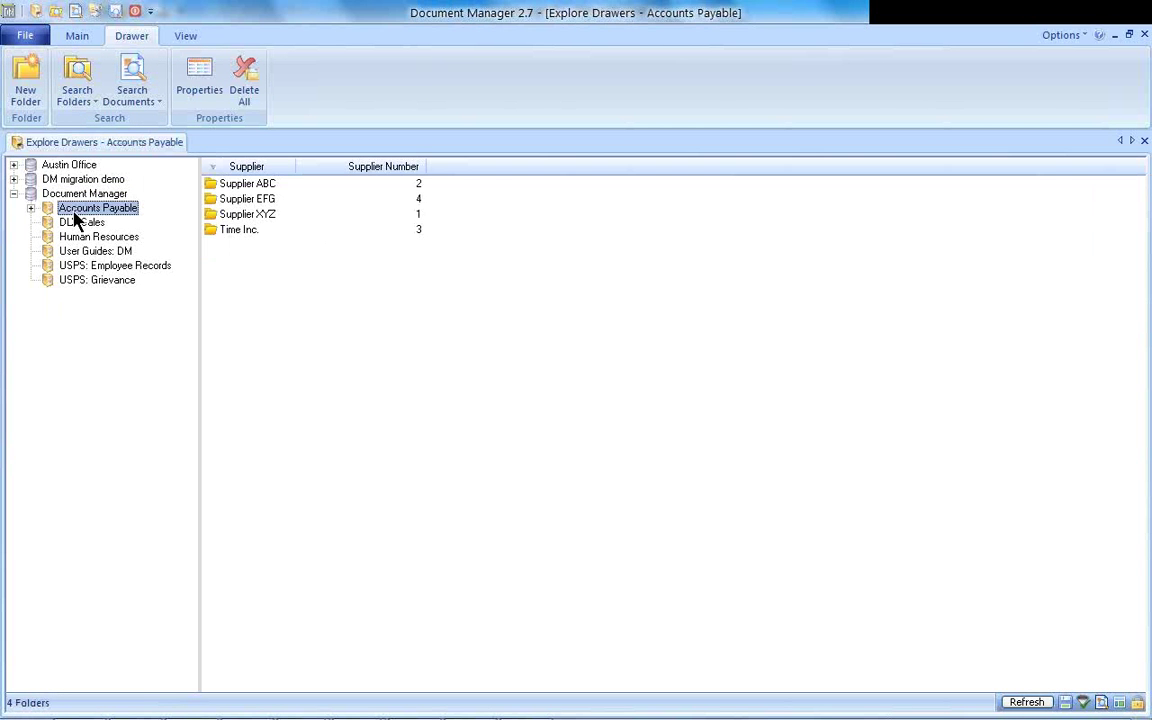
double_click(257, 186)
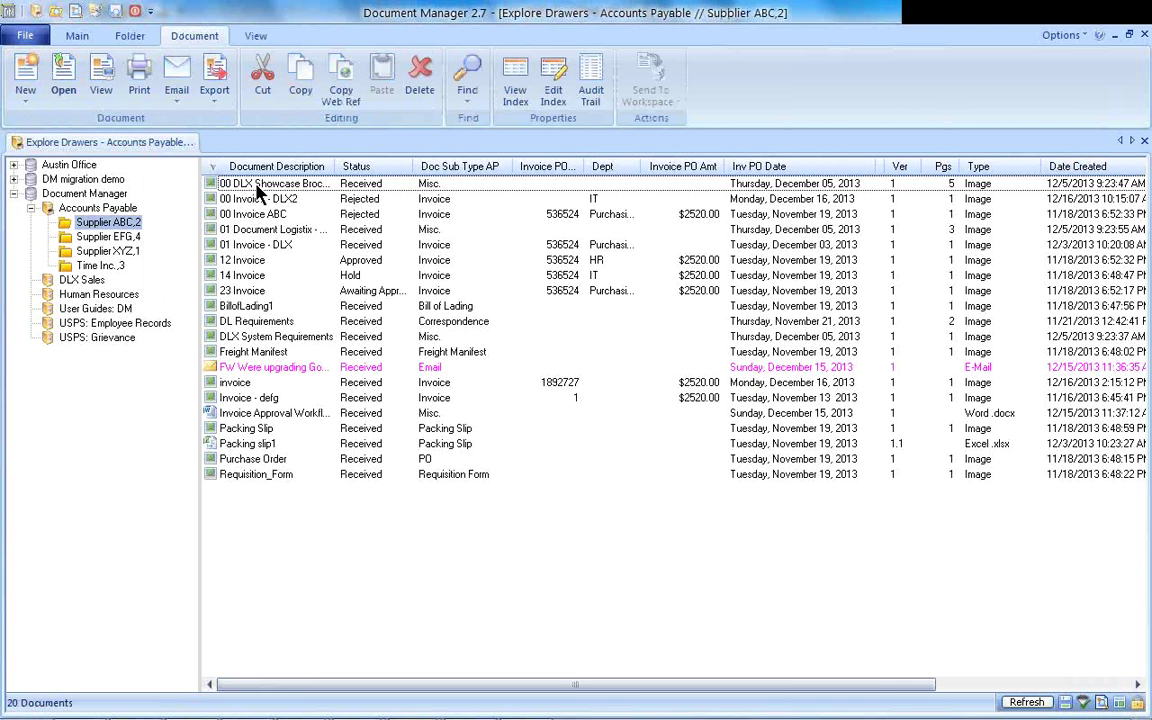
- Check the Main commands and Saved Searches list, then select the DLX Showcase brochure
left_click(71, 40)
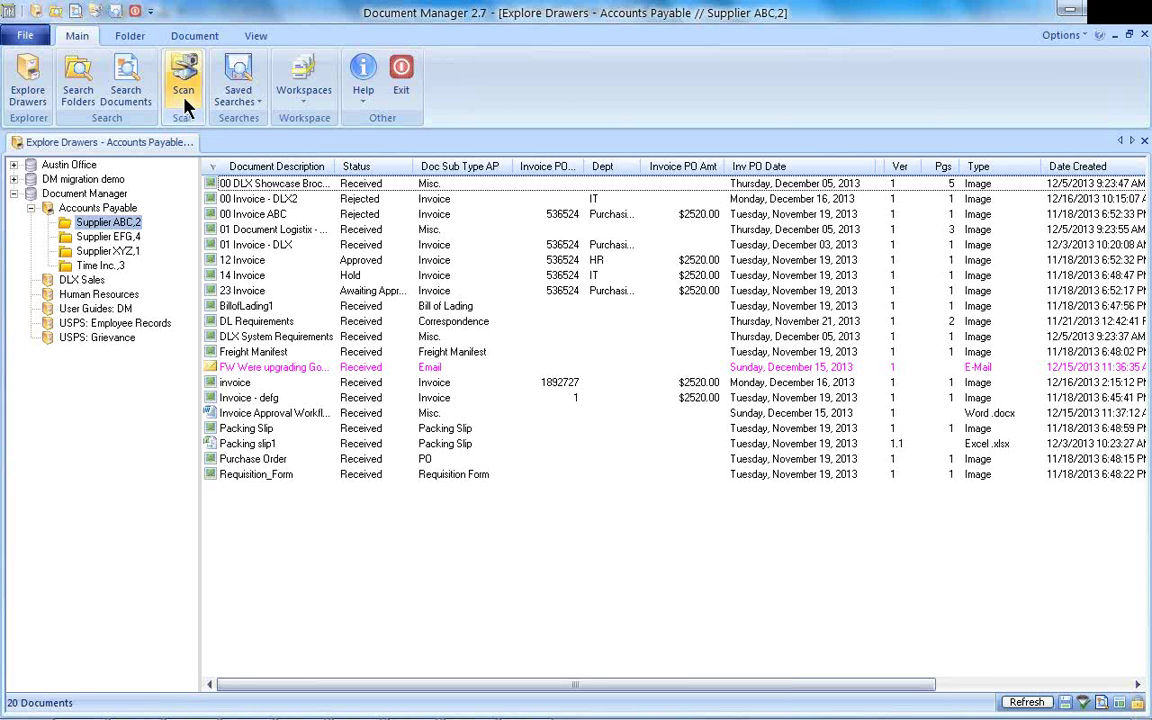
left_click(247, 103)
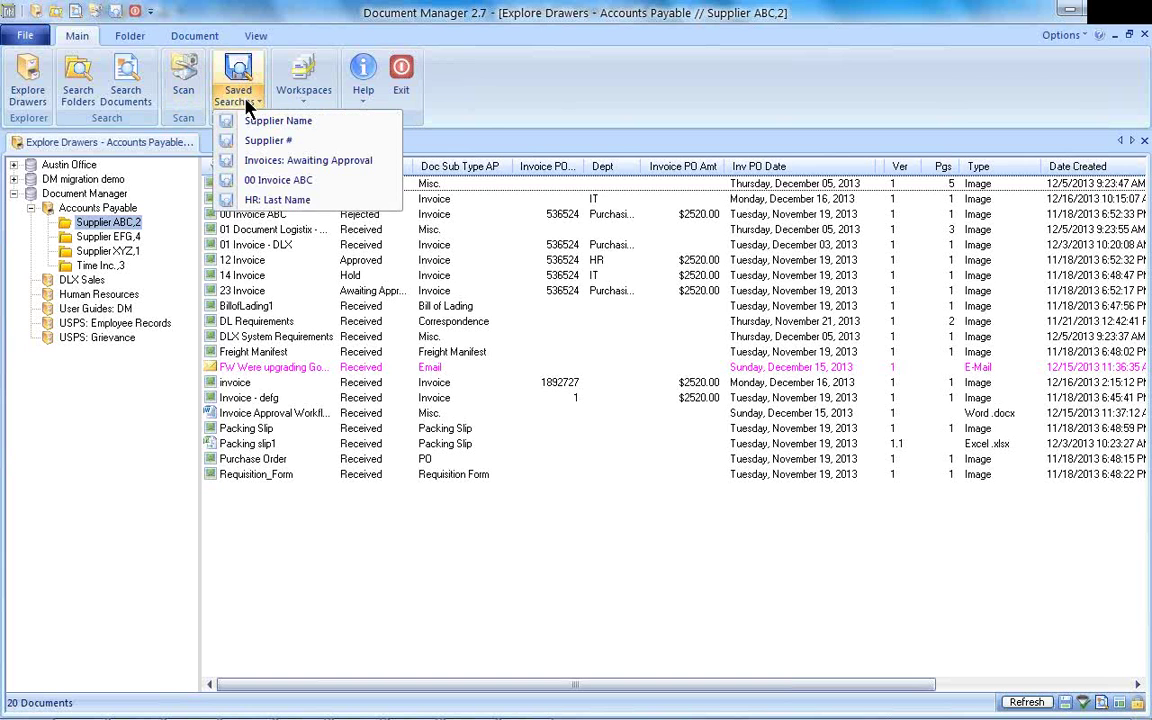
left_click(248, 106)
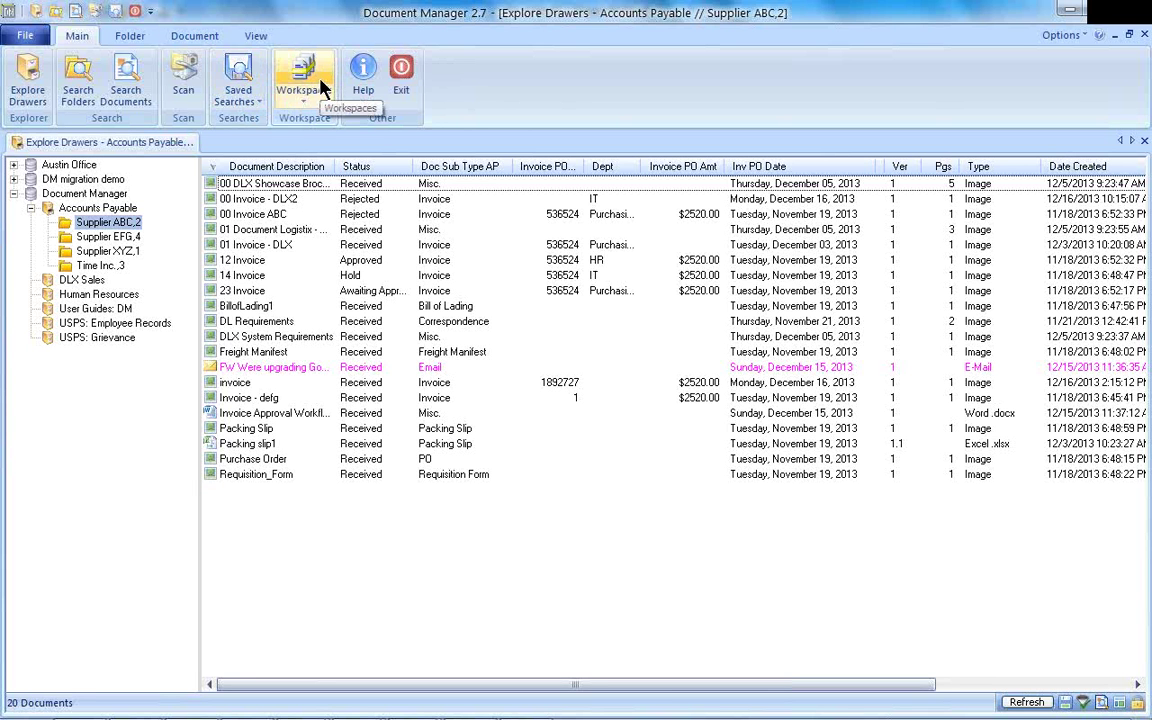
left_click(296, 188)
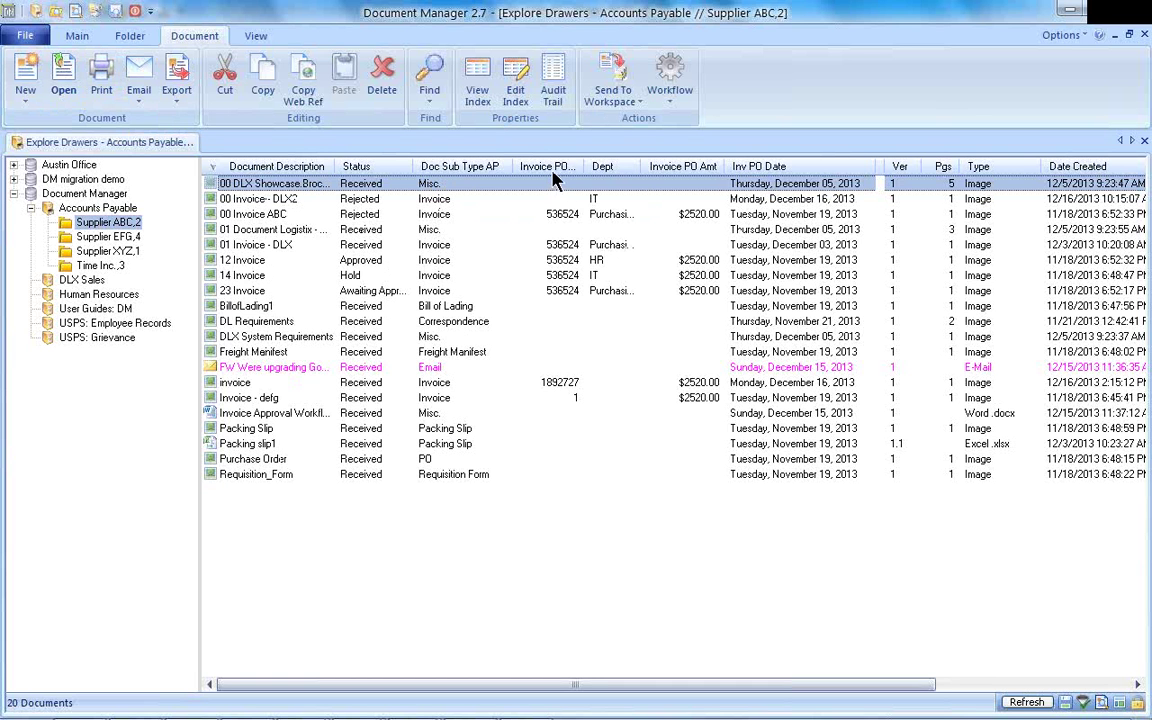
- Move Invoice PO after Dept, sort by Status then Description, and widen it to show Invoice PO Num
left_click_drag(280, 200, 620, 170)
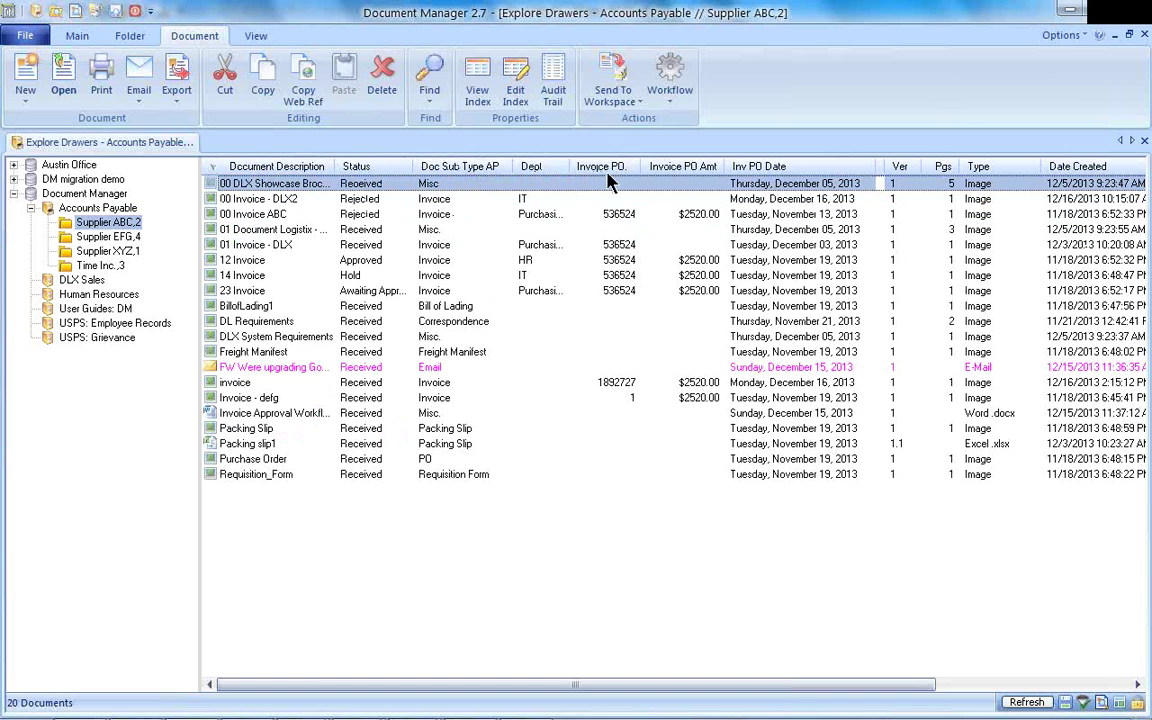
left_click(362, 175)
left_click(362, 168)
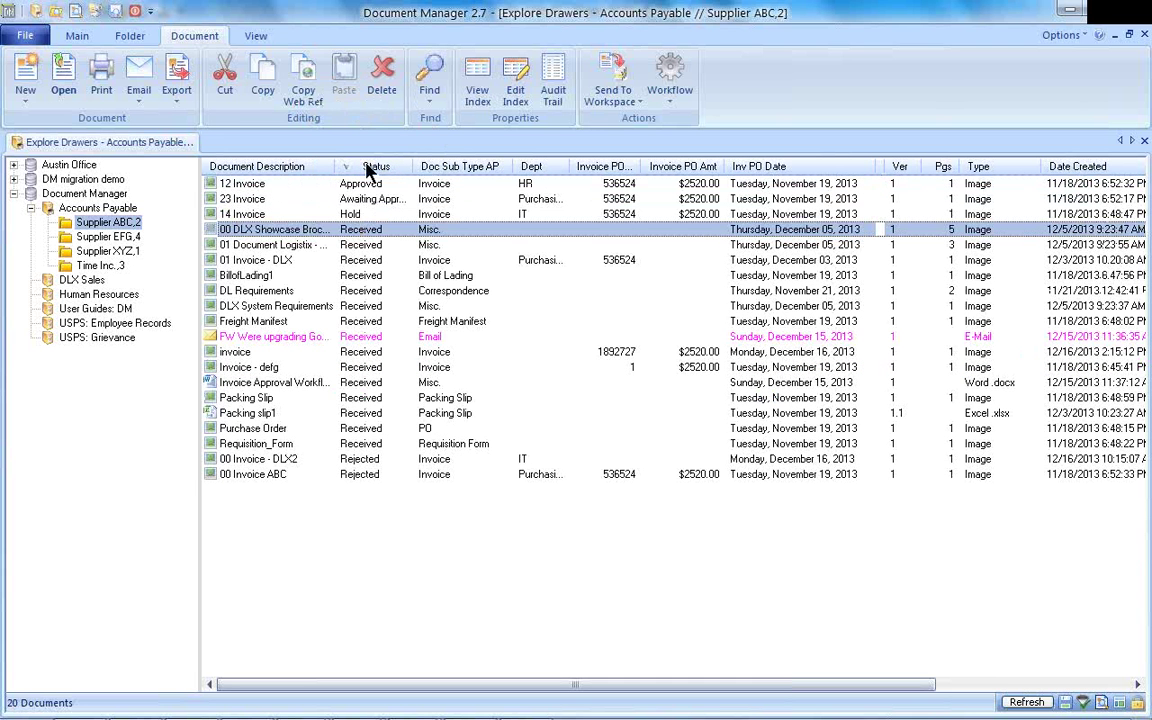
left_click(252, 170)
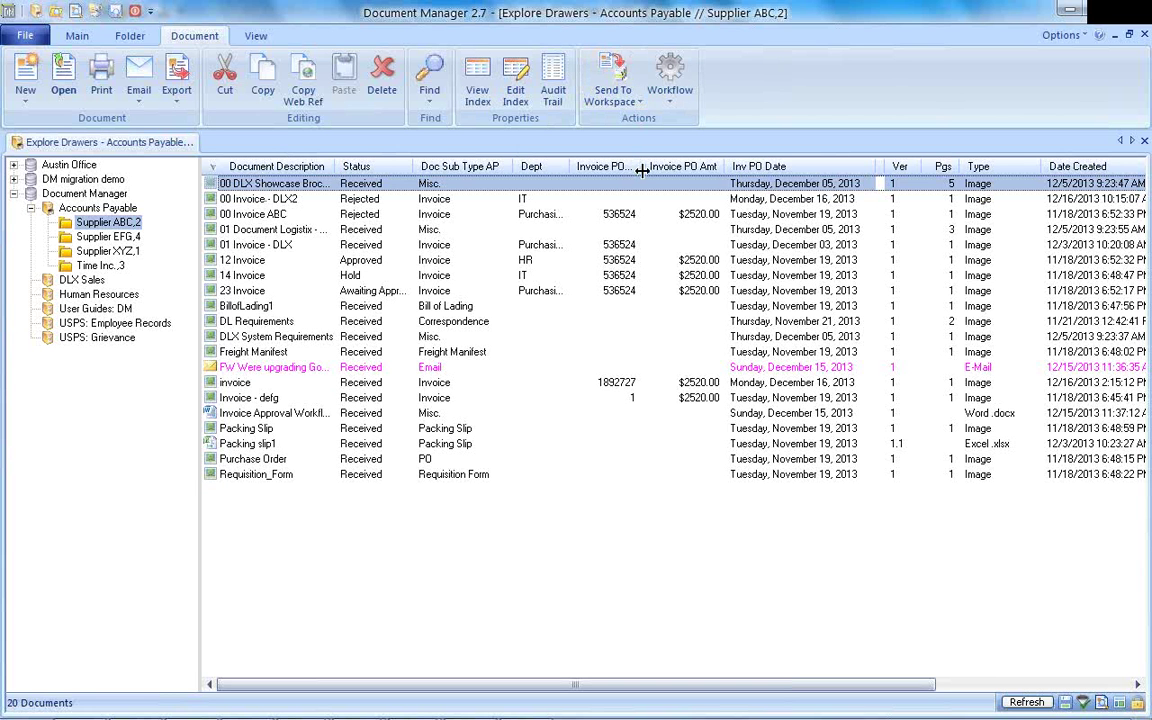
mouse_move(656, 168)
left_mouse_down()
mouse_move(787, 167)
mouse_move(663, 150)
left_mouse_up()
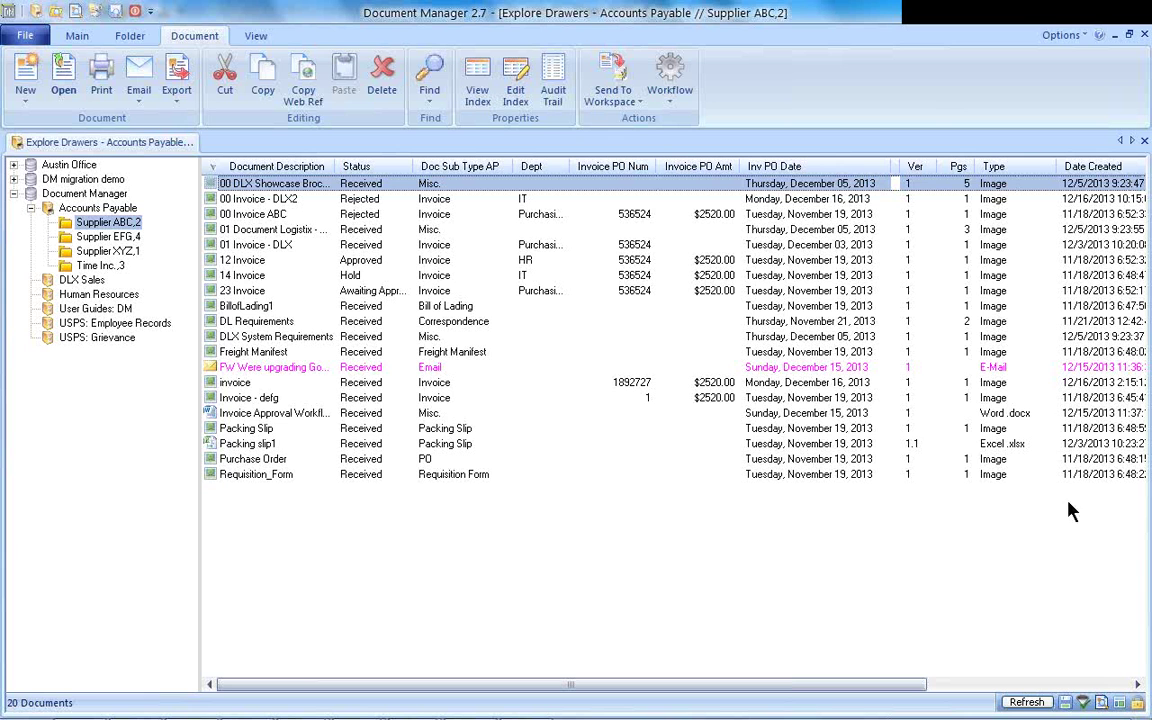
left_click(1101, 703)
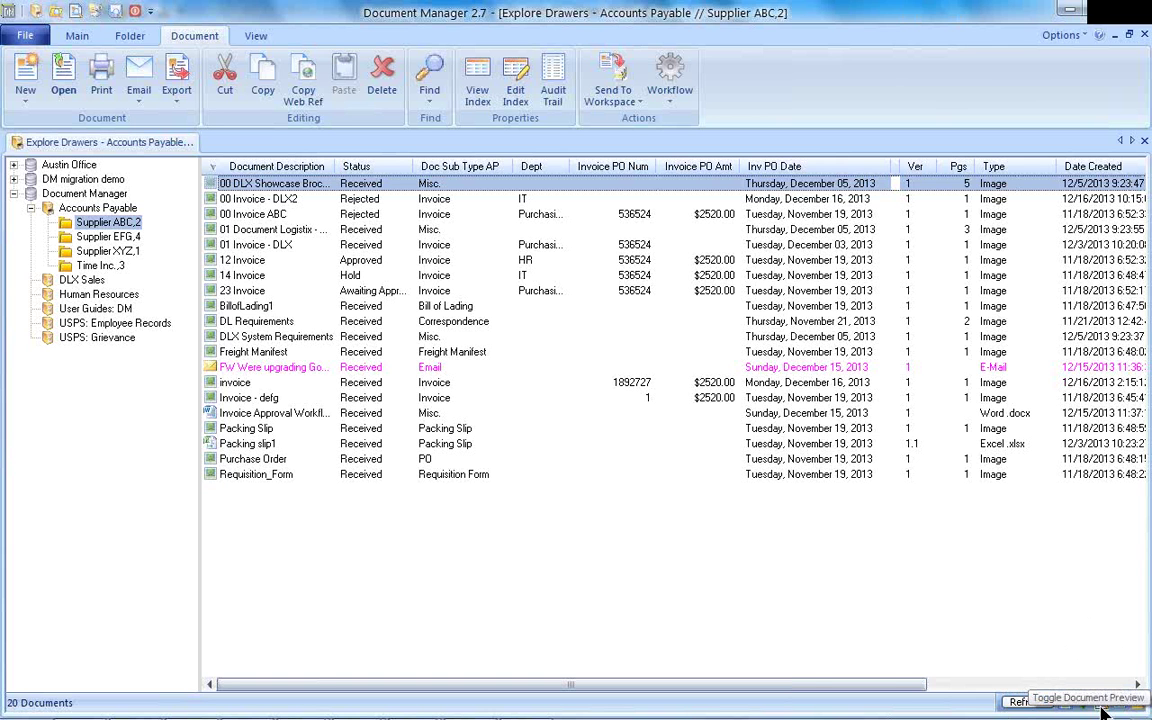
left_click(1103, 707)
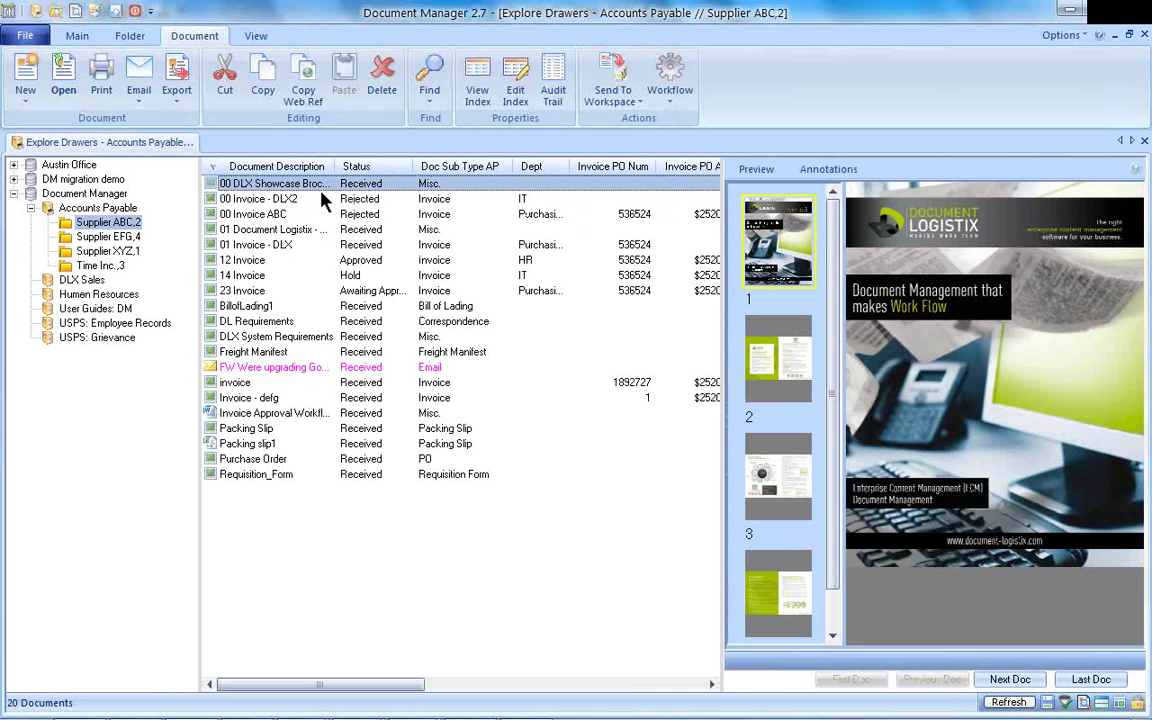
scroll(835, 345, "down", 3)
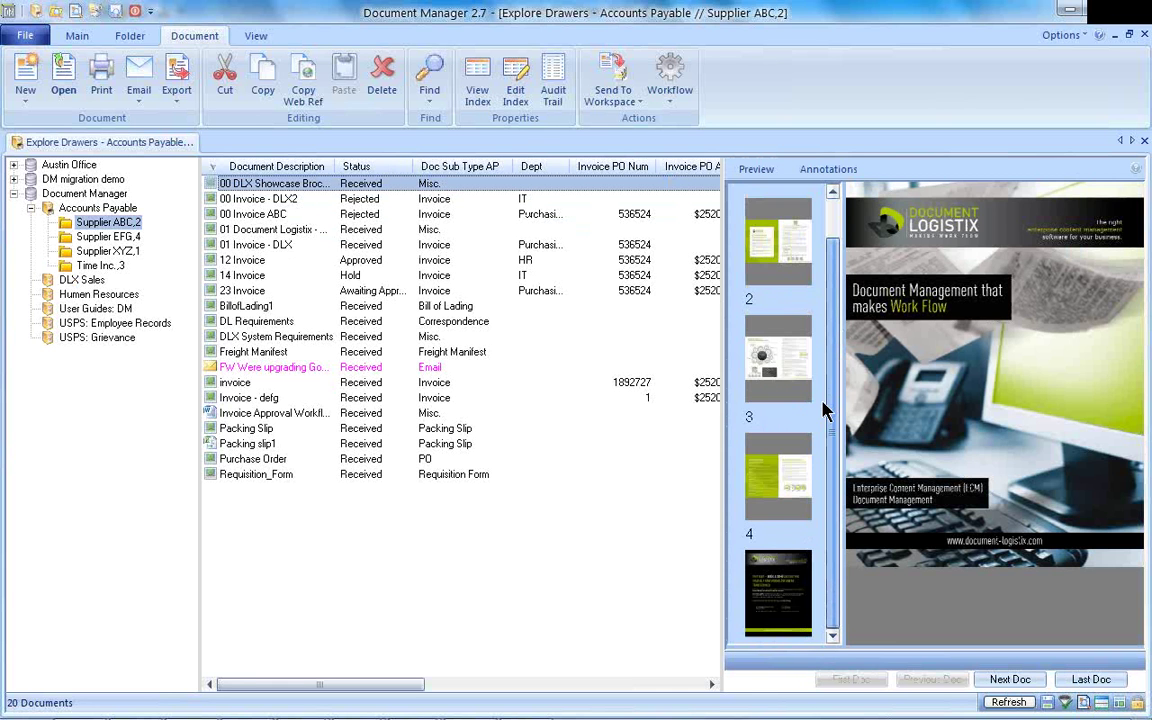
left_click(800, 560)
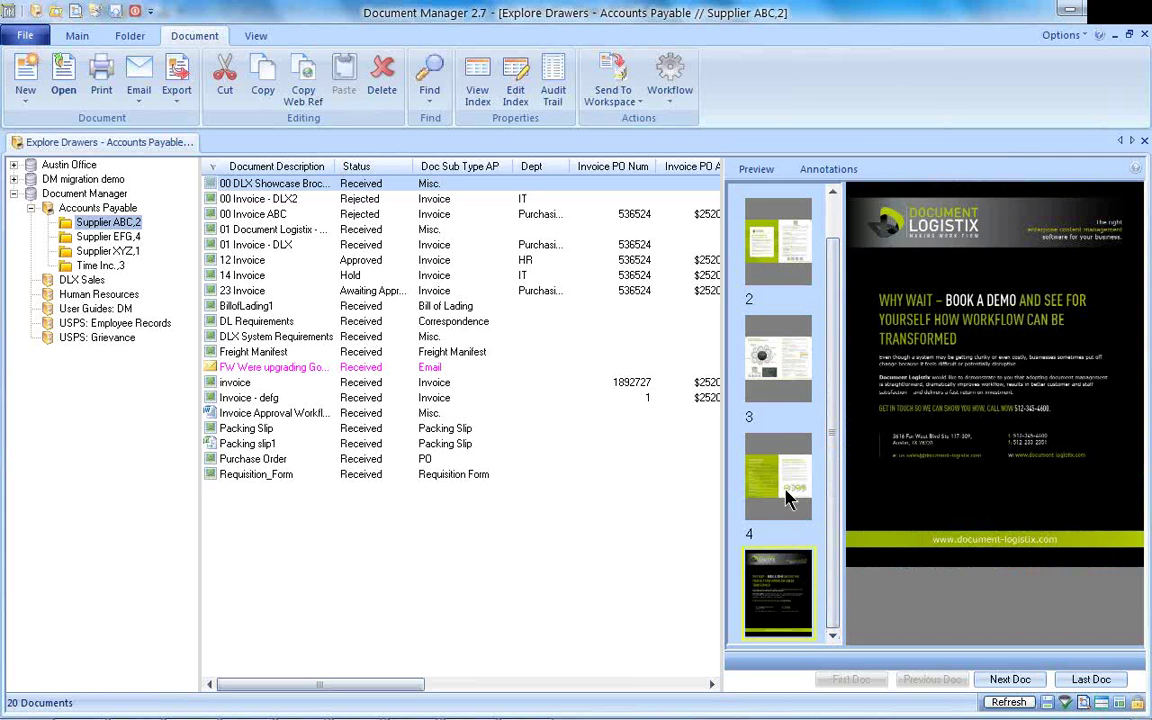
left_click(784, 482)
left_click(783, 368)
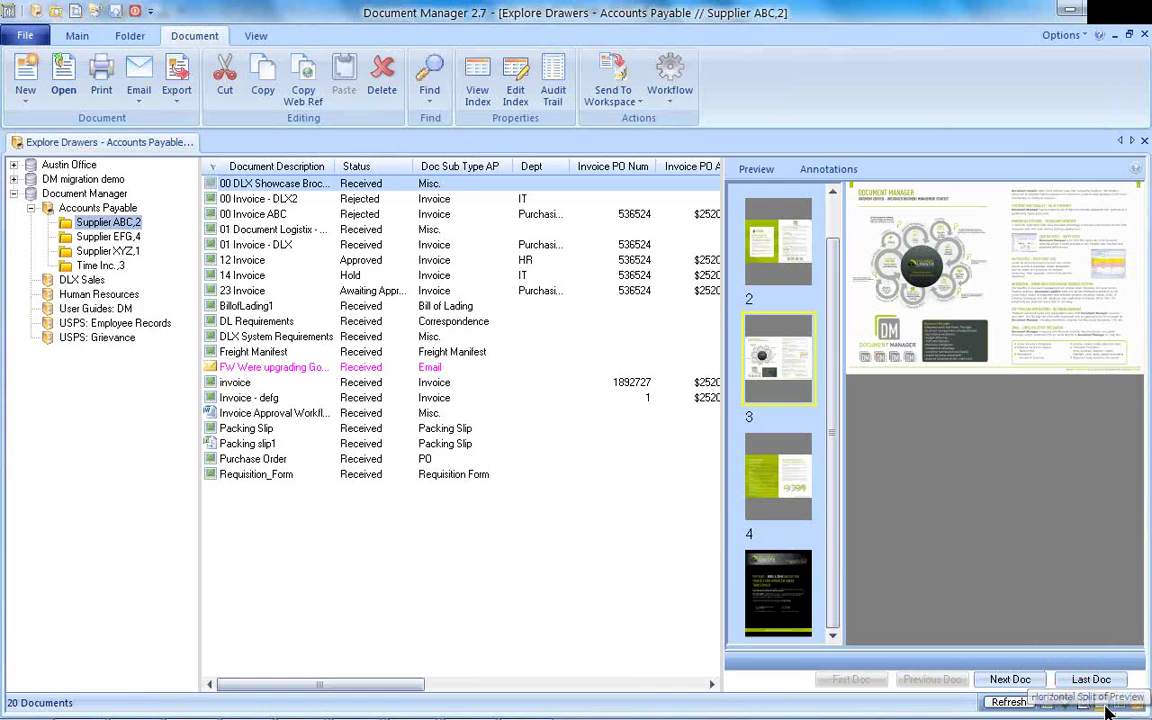
left_click(1106, 706)
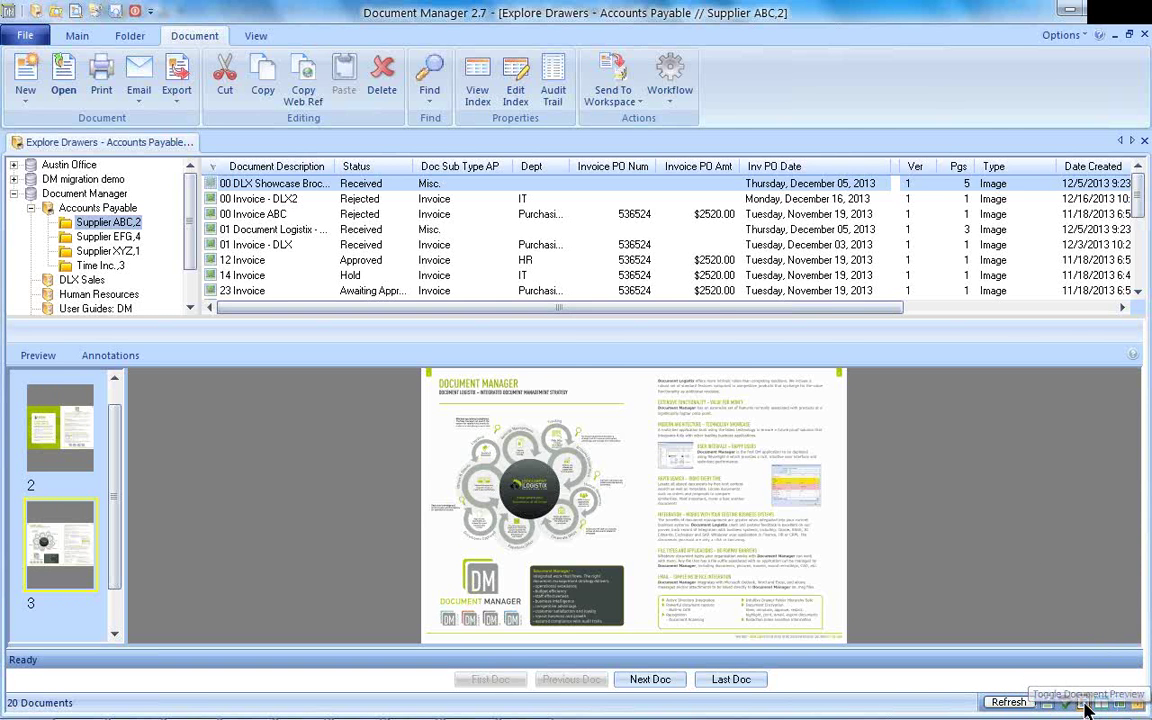
left_click(1085, 706)
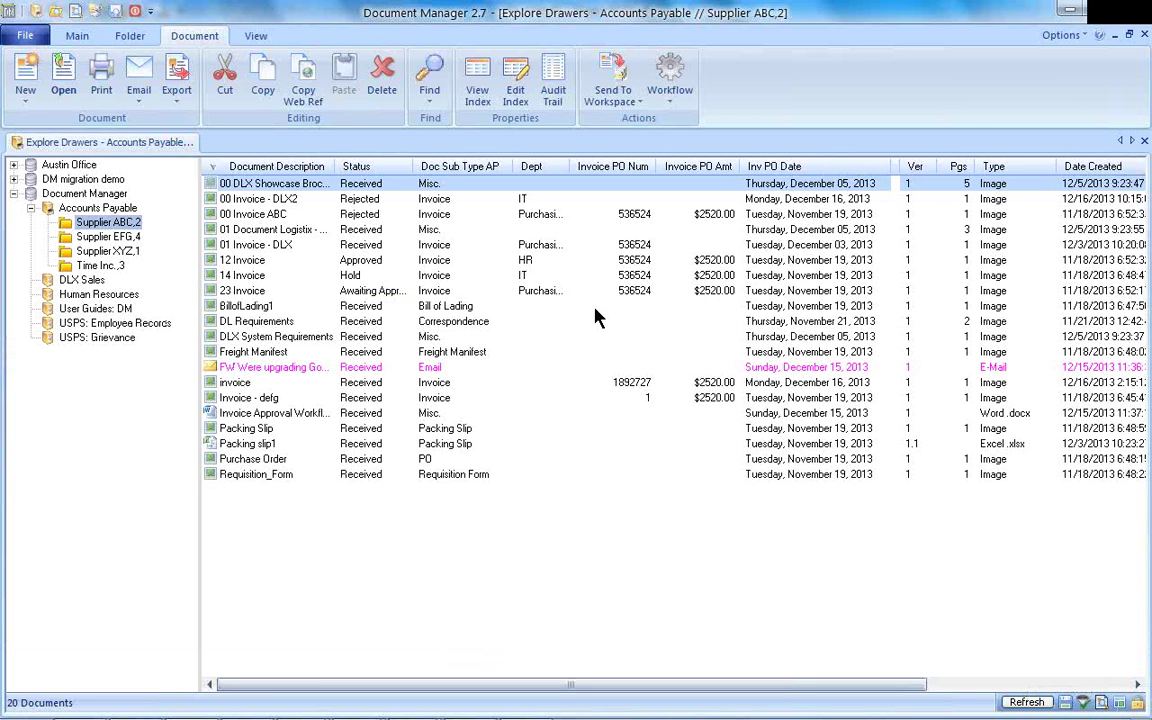
- Open the index properties of 00 Invoice - DLX2 and review the Doc Sub_Type AP values
left_click(268, 204)
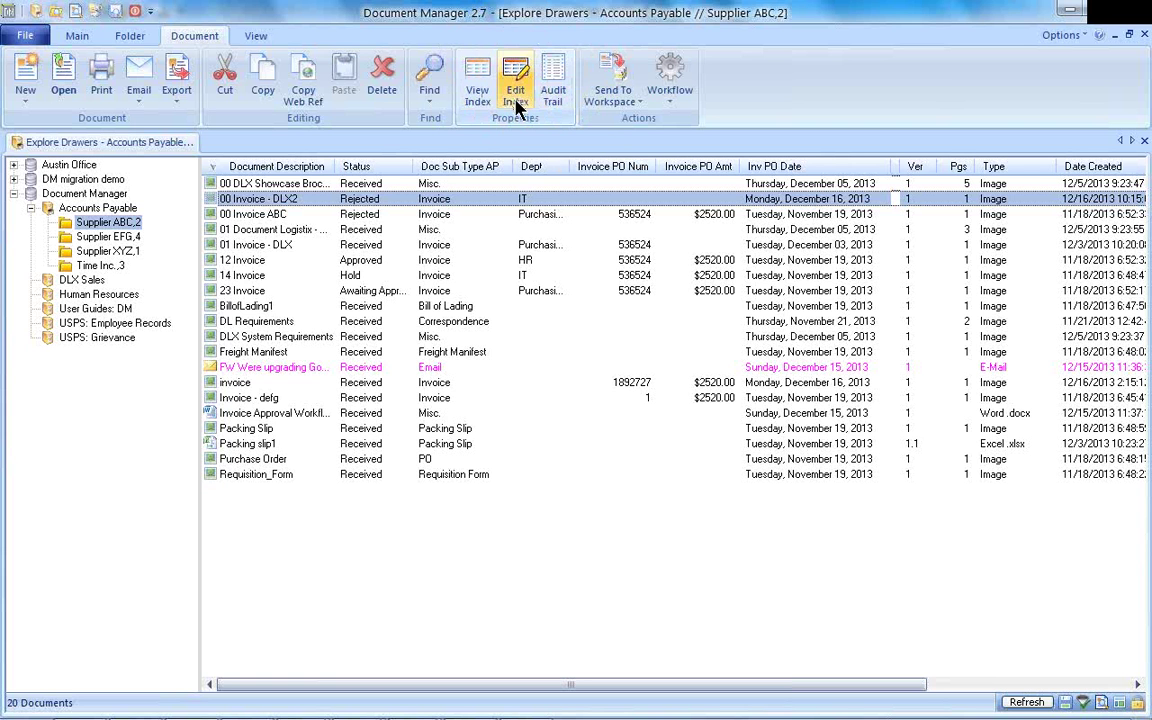
right_click(316, 205)
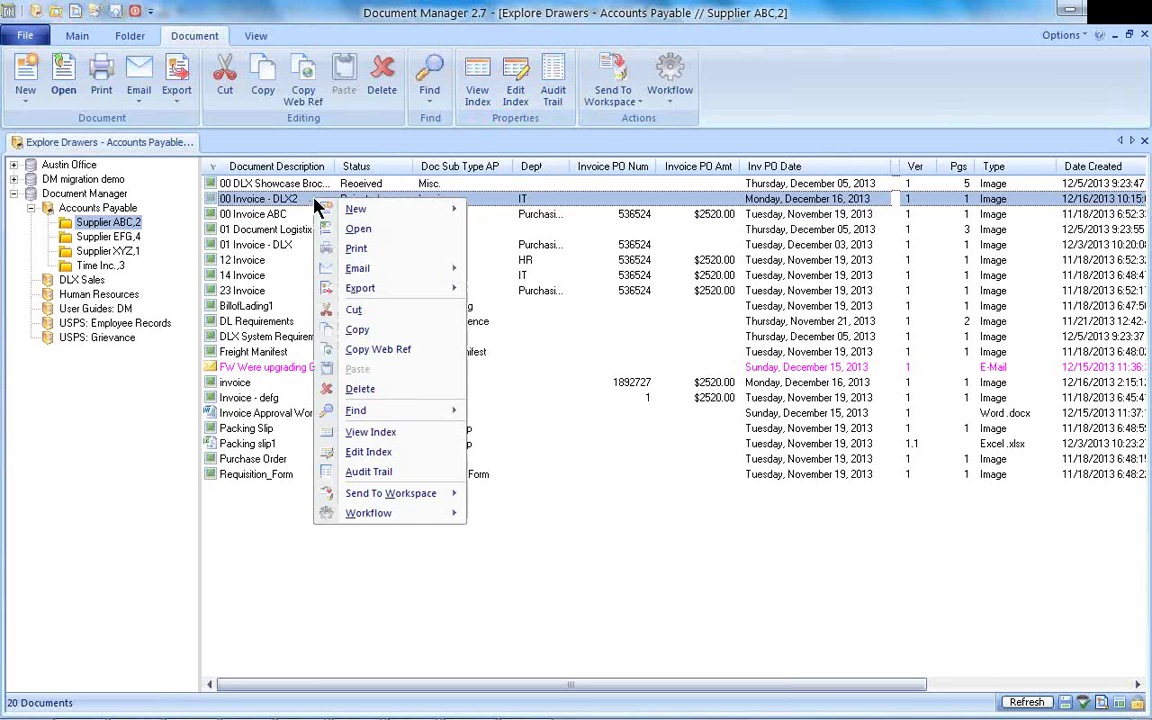
left_click(398, 452)
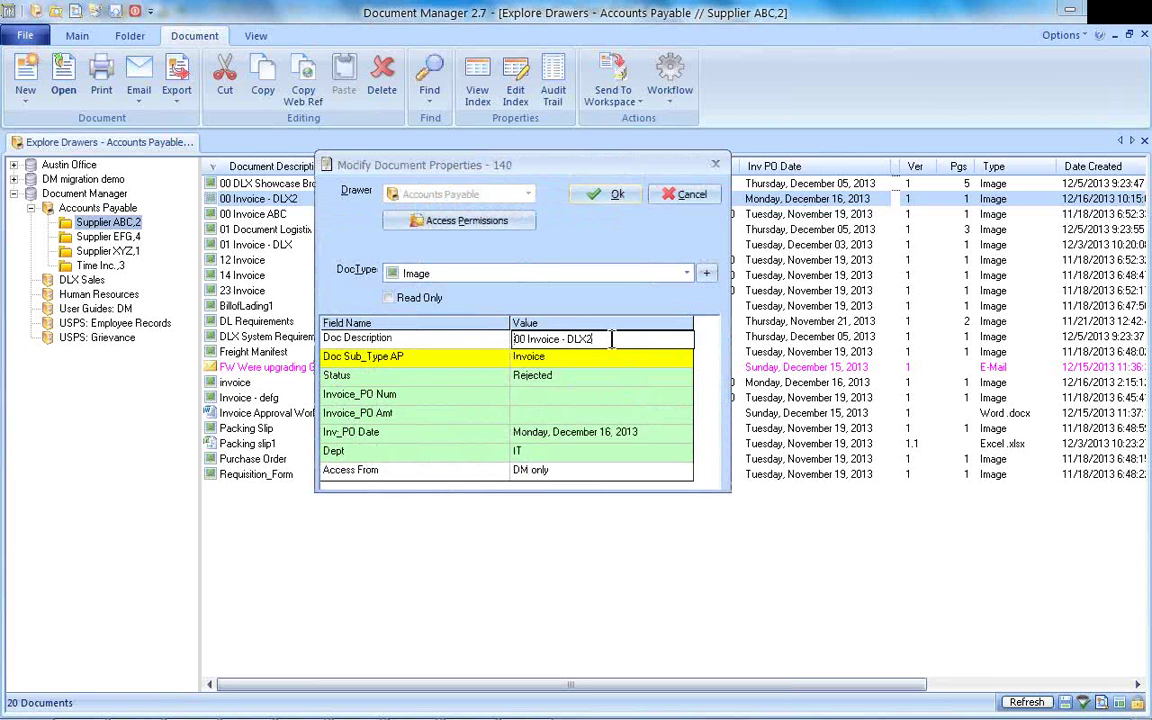
left_click(638, 362)
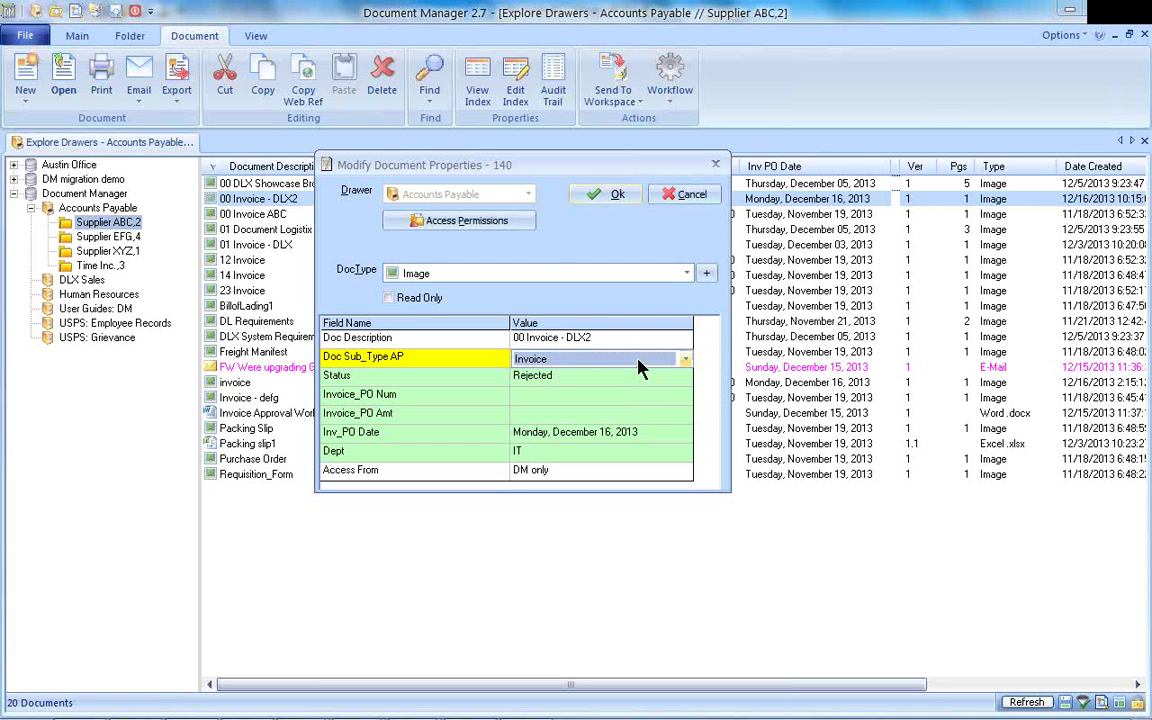
left_click(640, 362)
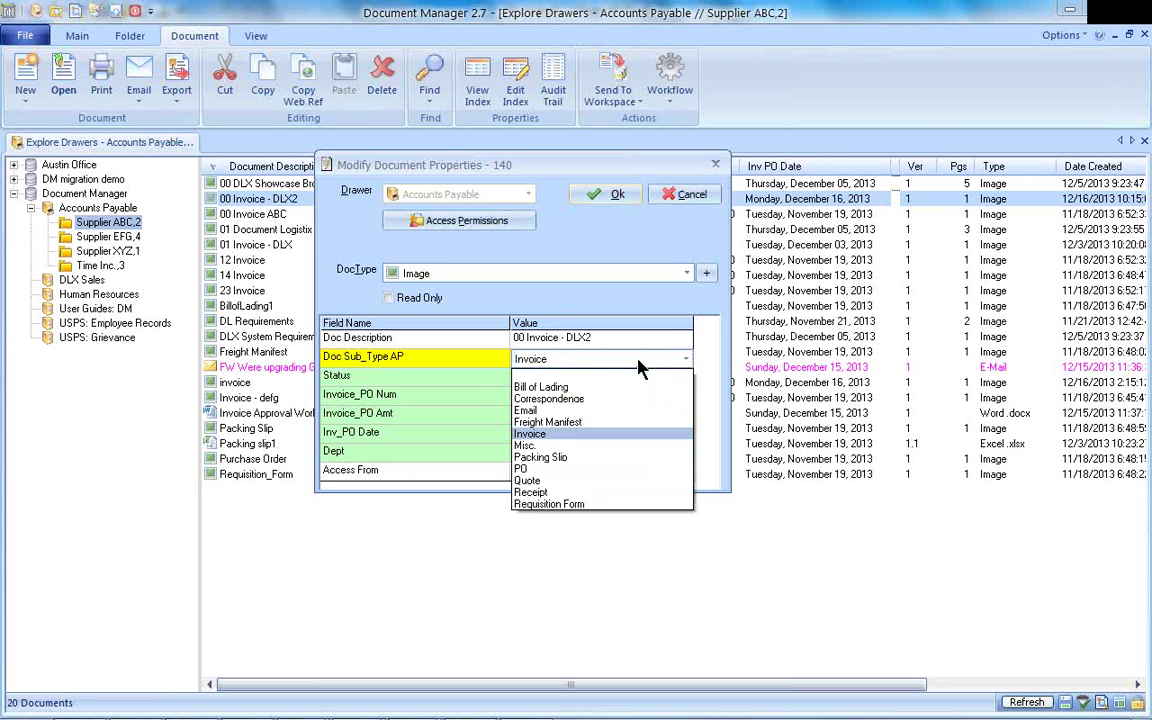
left_click(614, 370)
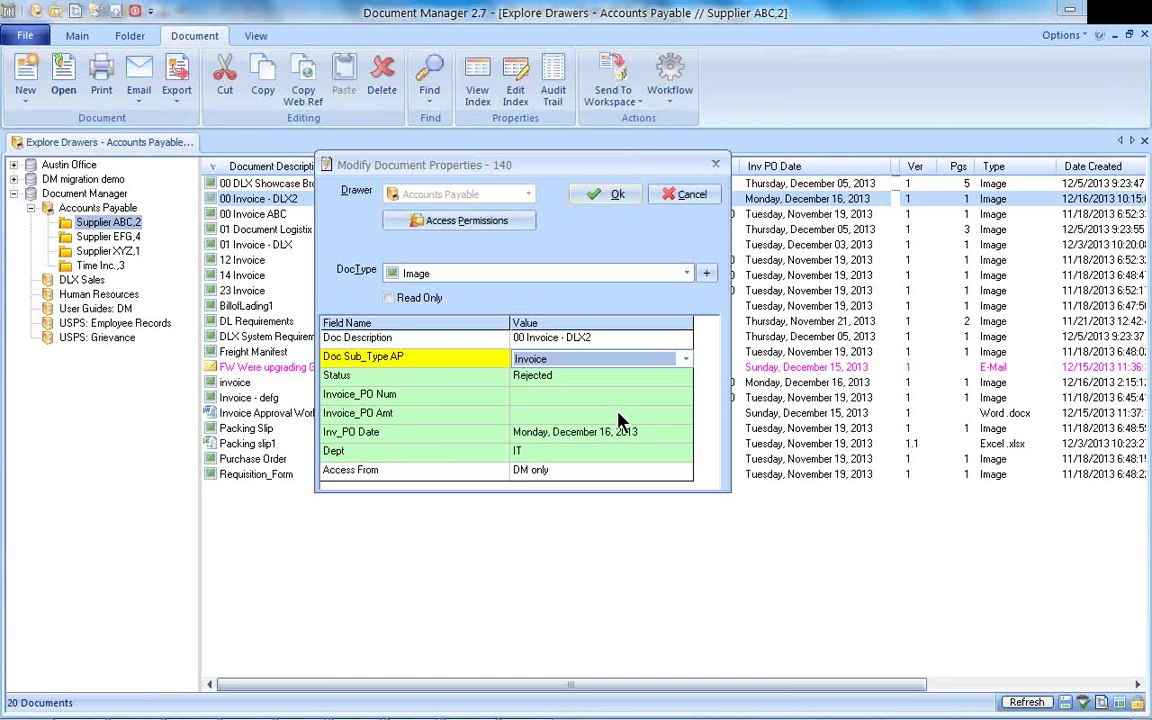
- Pick PO as the sub-type, then cancel so the document stays an Invoice
left_click(686, 360)
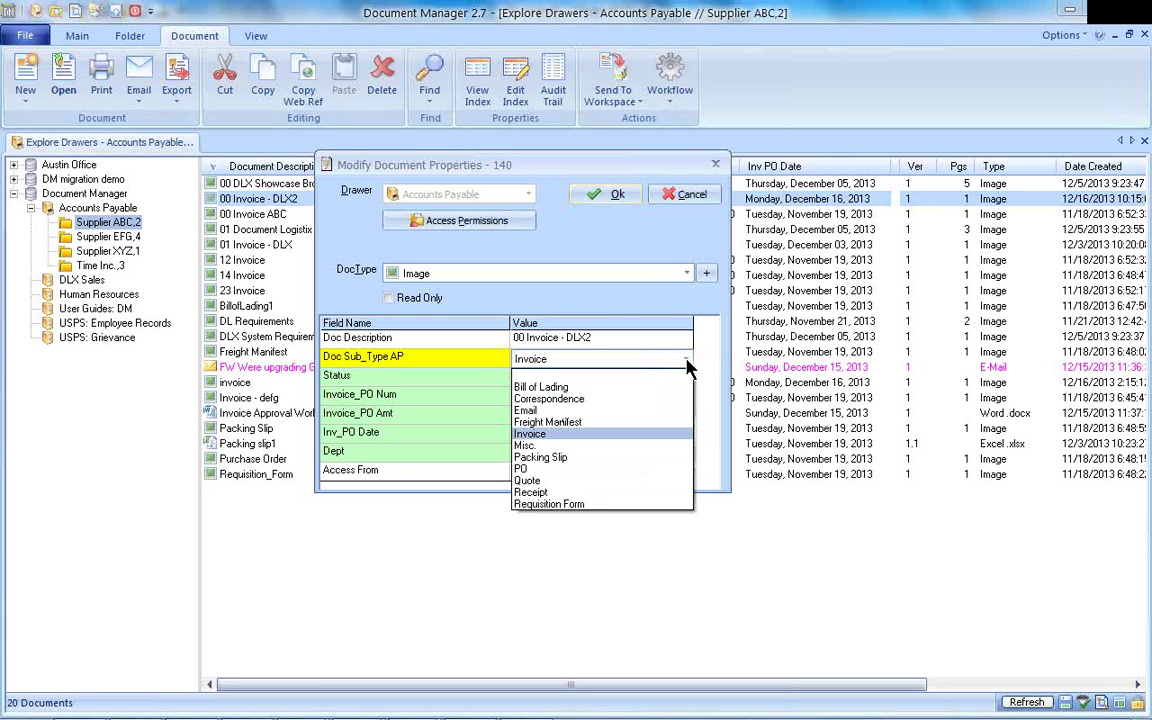
left_click(522, 469)
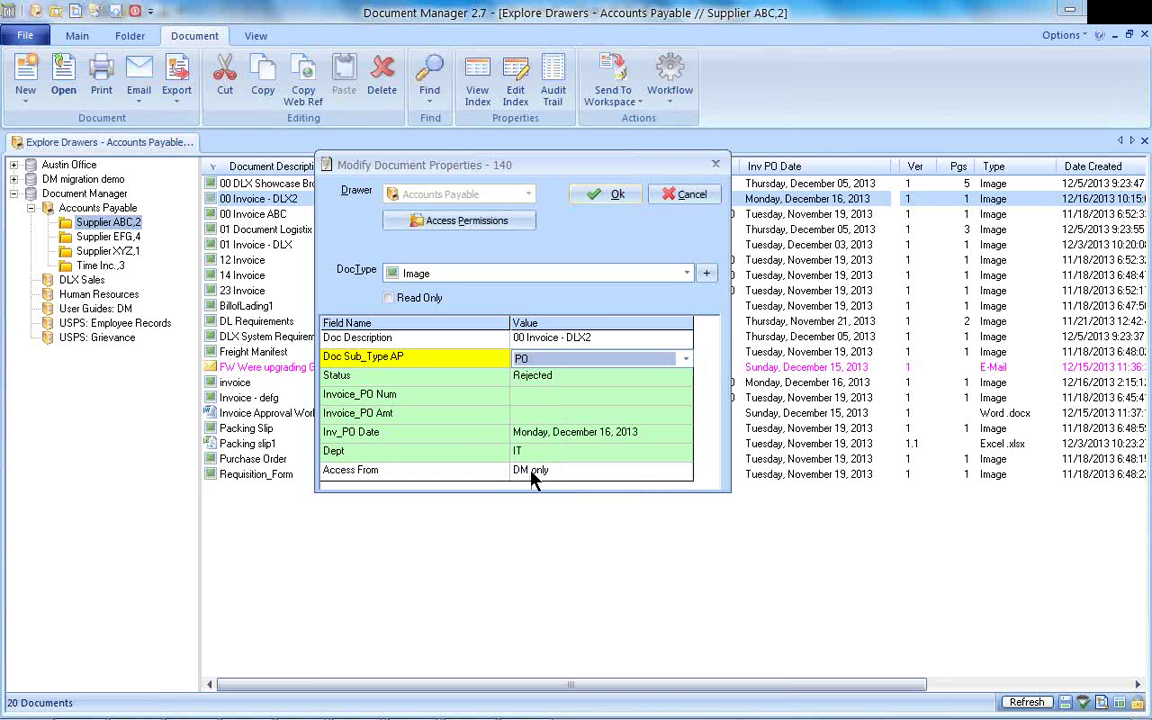
left_click(693, 196)
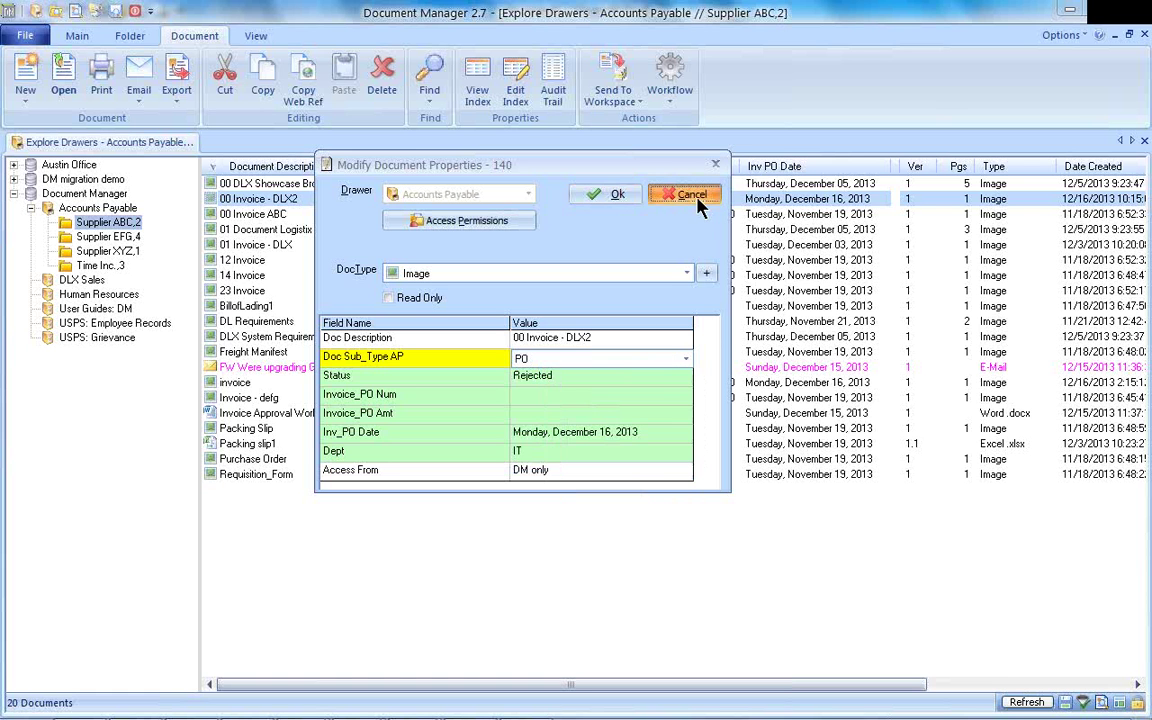
left_click(699, 200)
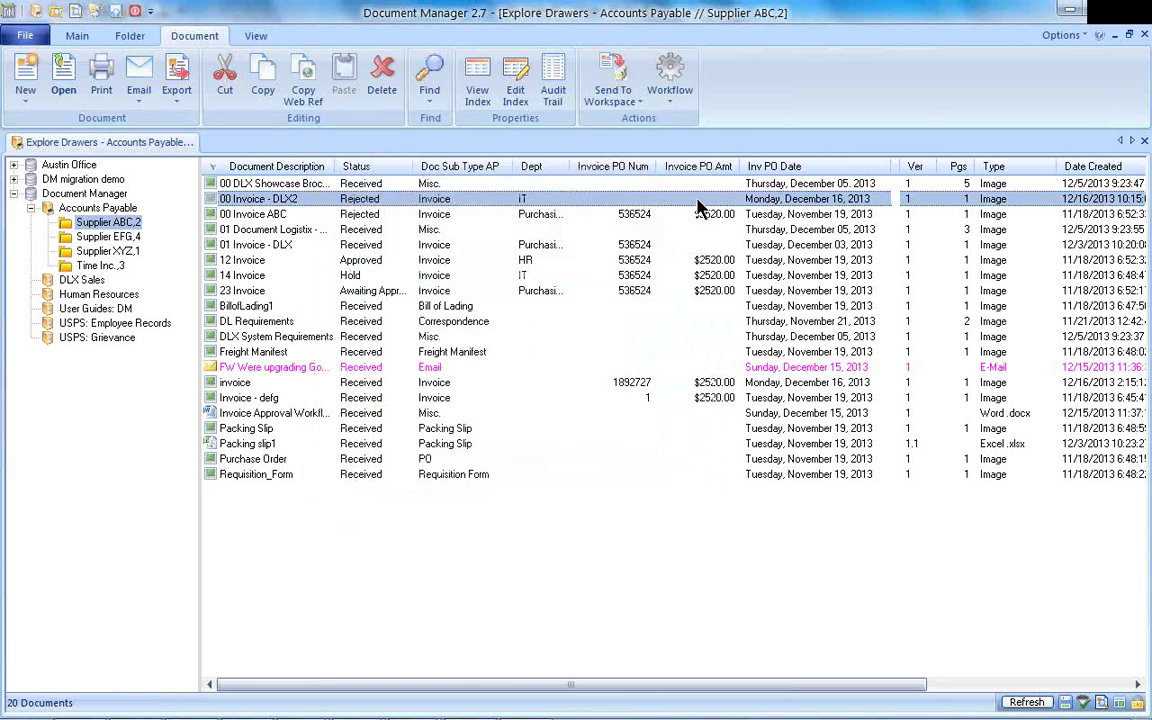
- Open Search Documents, try Supplier abc with sub-type Email, and keep Accounts Payable as the drawer
left_click(80, 38)
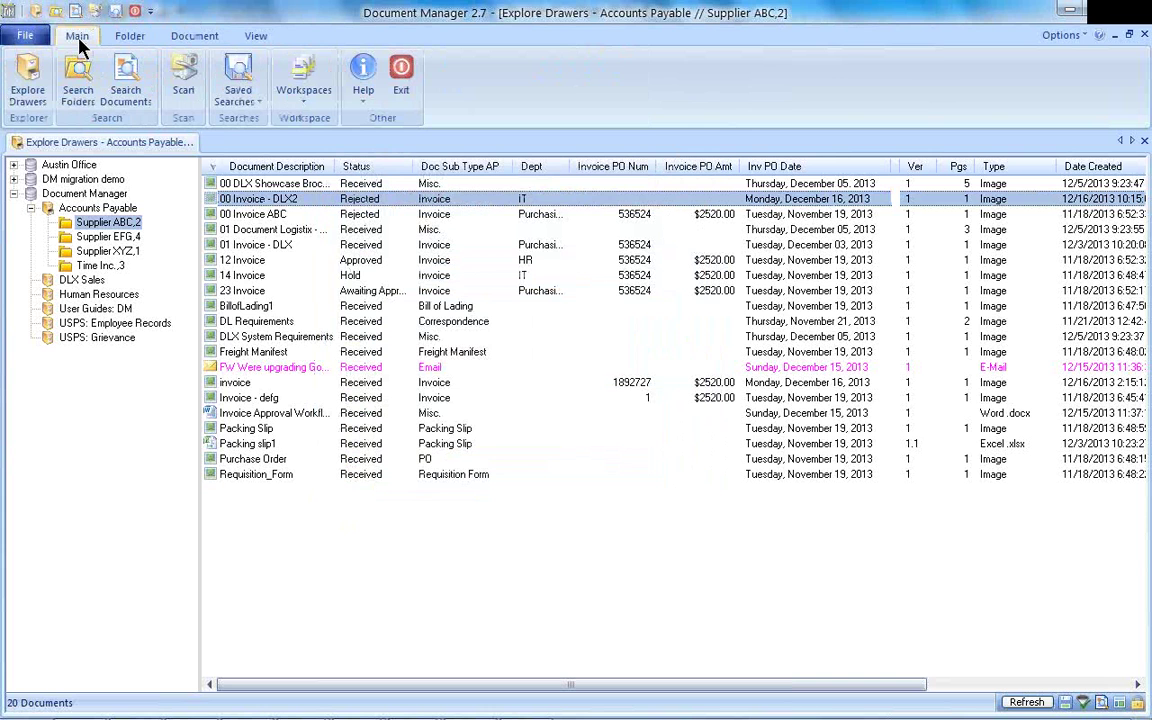
left_click(143, 97)
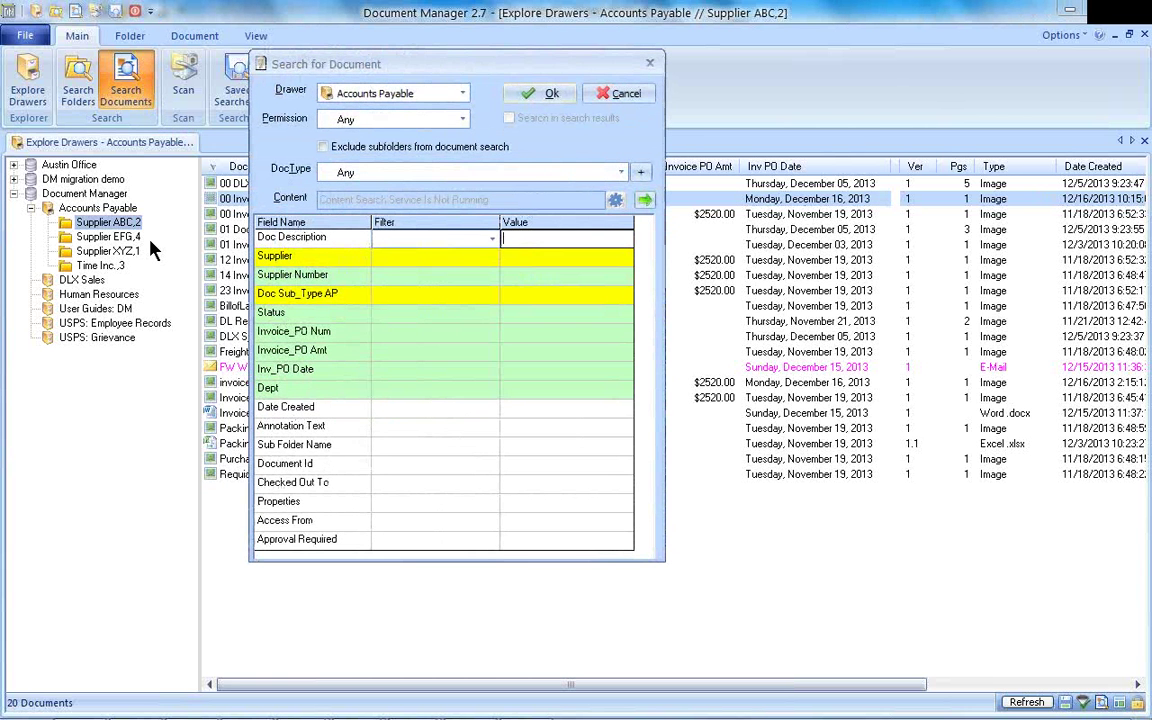
left_click(570, 258)
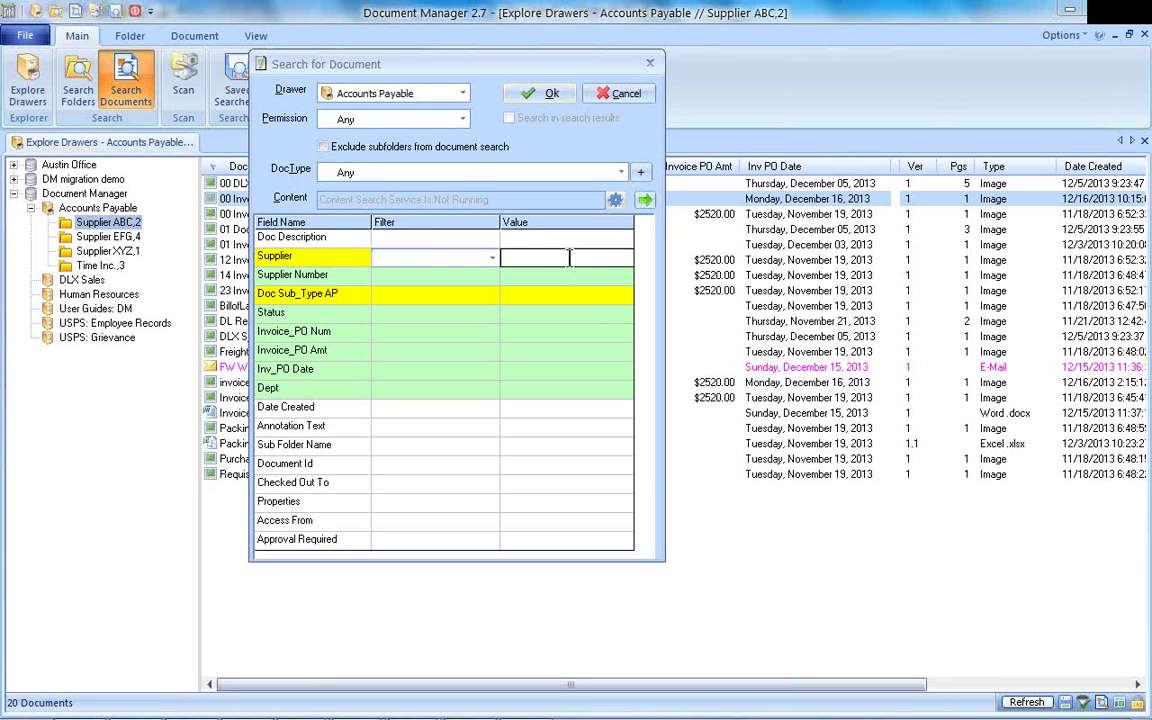
type("abc")
left_click(548, 300)
left_click(548, 300)
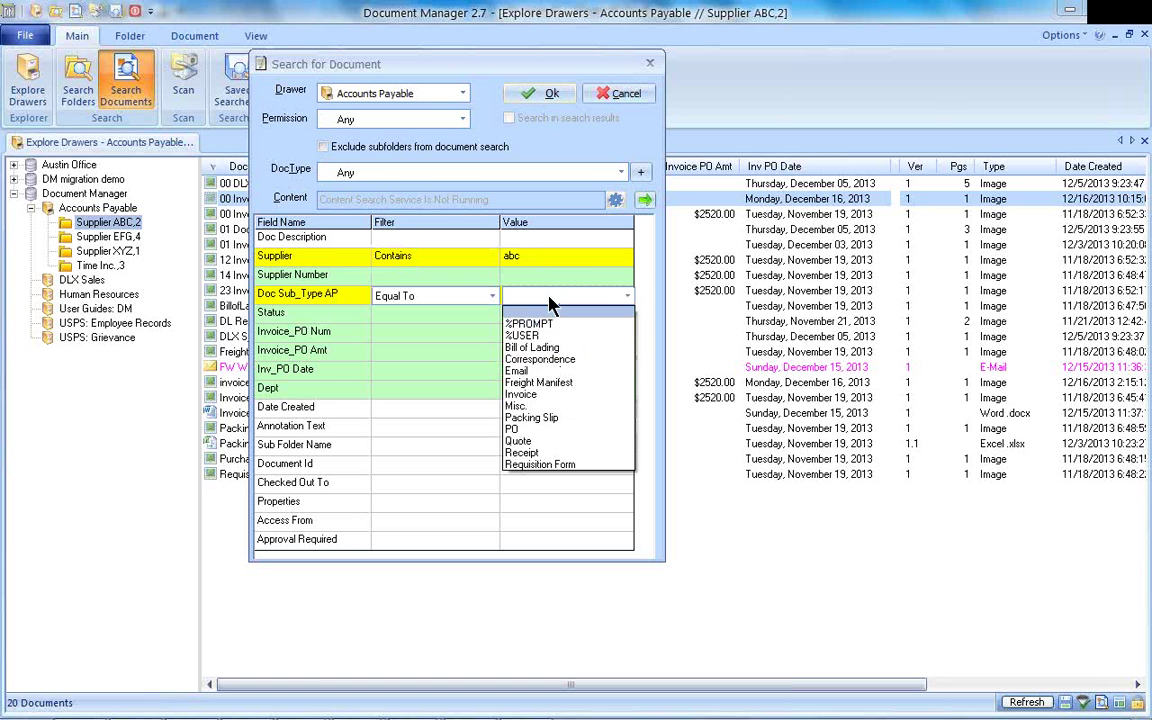
left_click(517, 371)
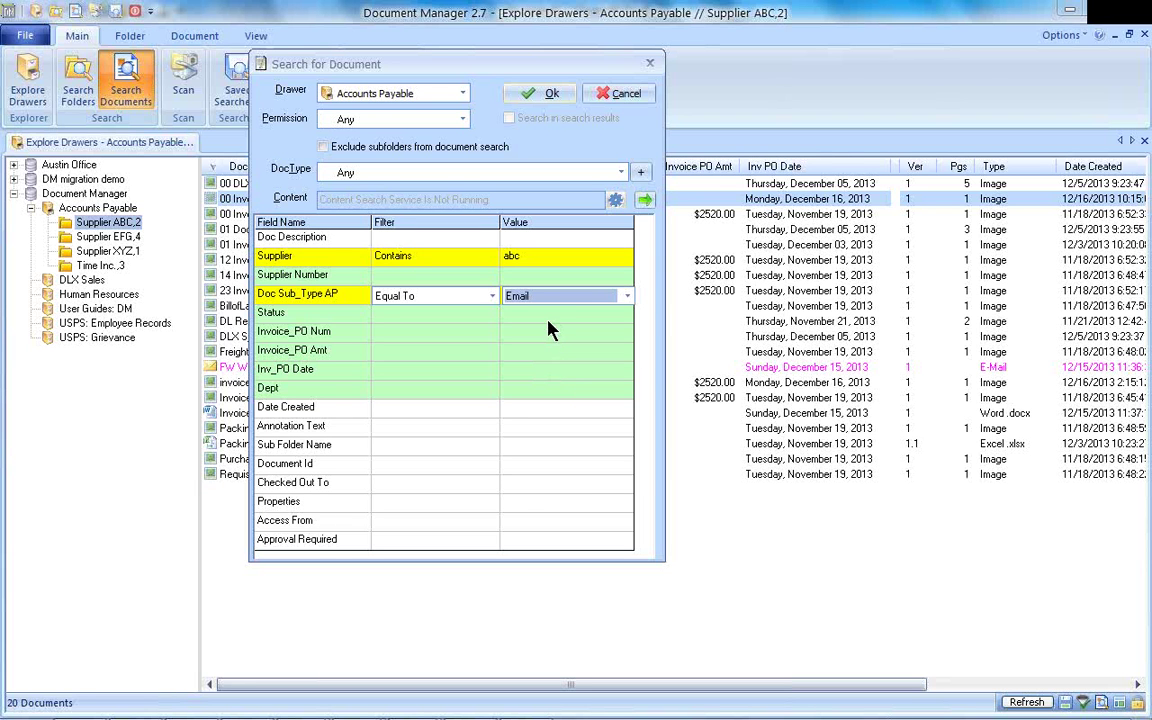
left_click(549, 316)
left_click(549, 316)
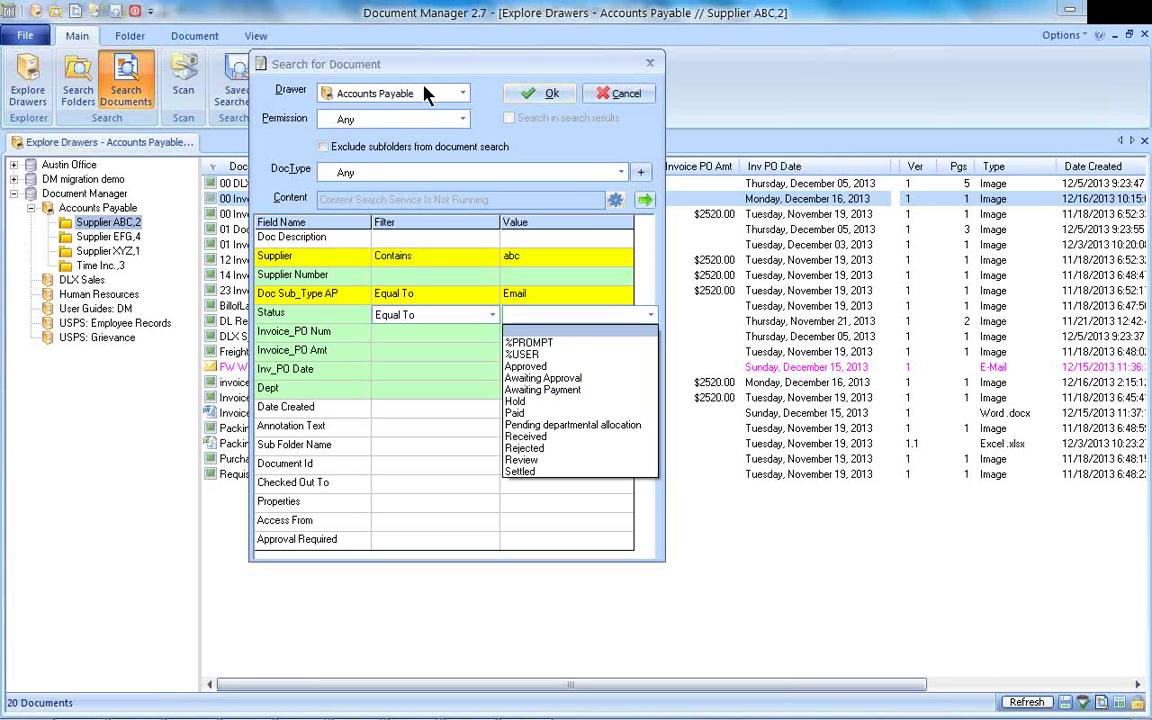
left_click(460, 97)
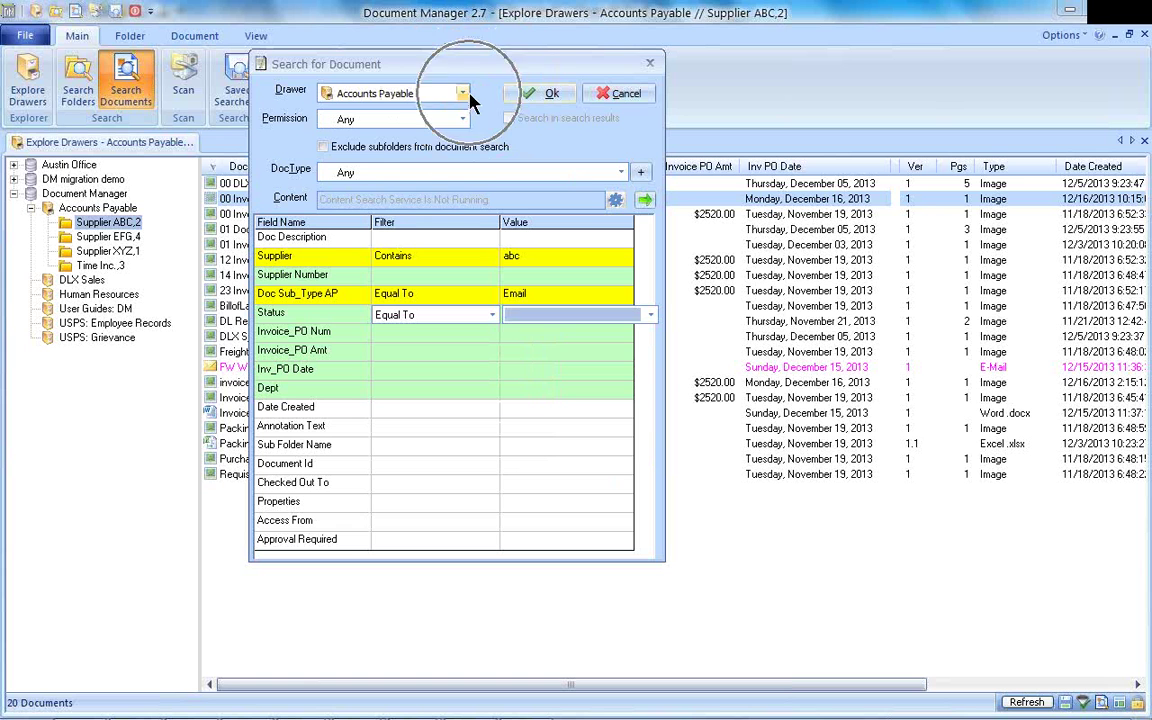
left_click(462, 93)
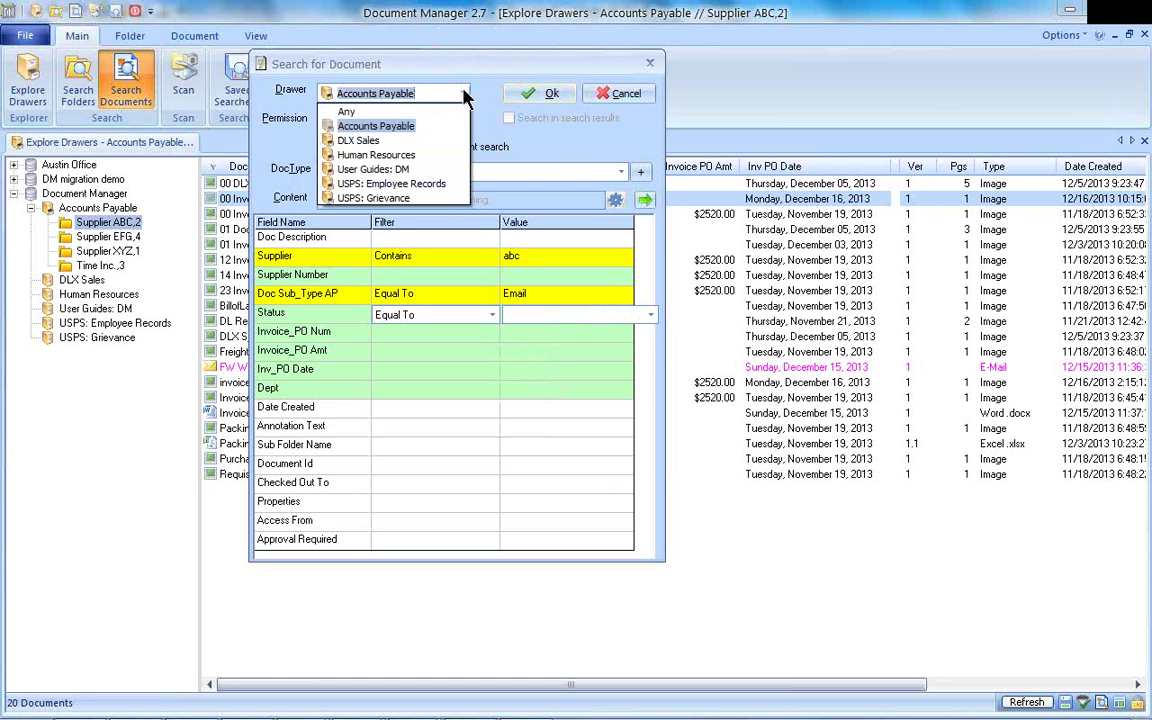
left_click(393, 126)
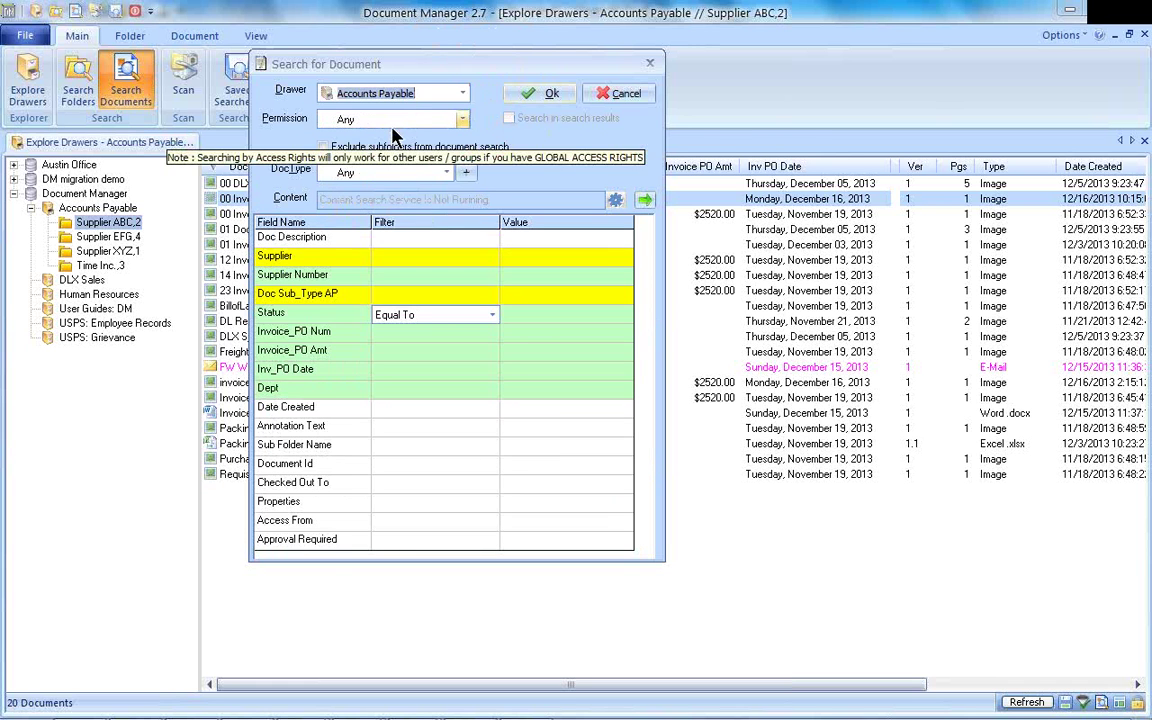
- Re-enter Supplier contains abc and set Doc Sub_Type AP equal to Invoice
left_click(575, 265)
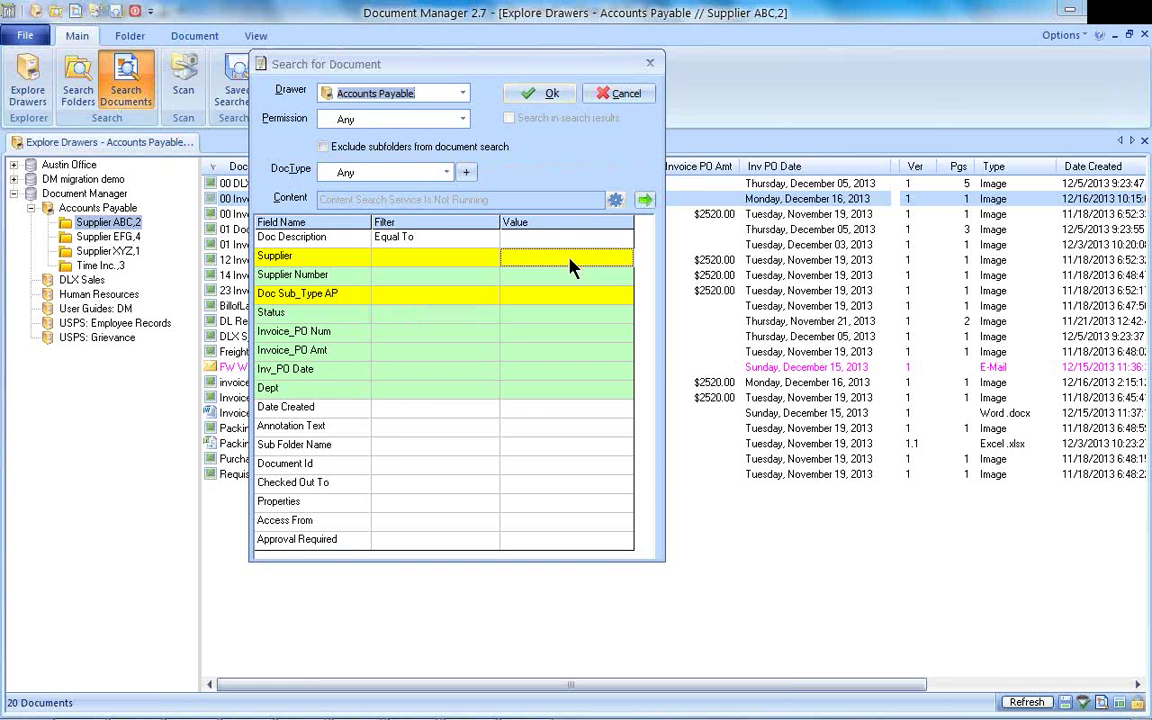
type("abc")
left_click(575, 305)
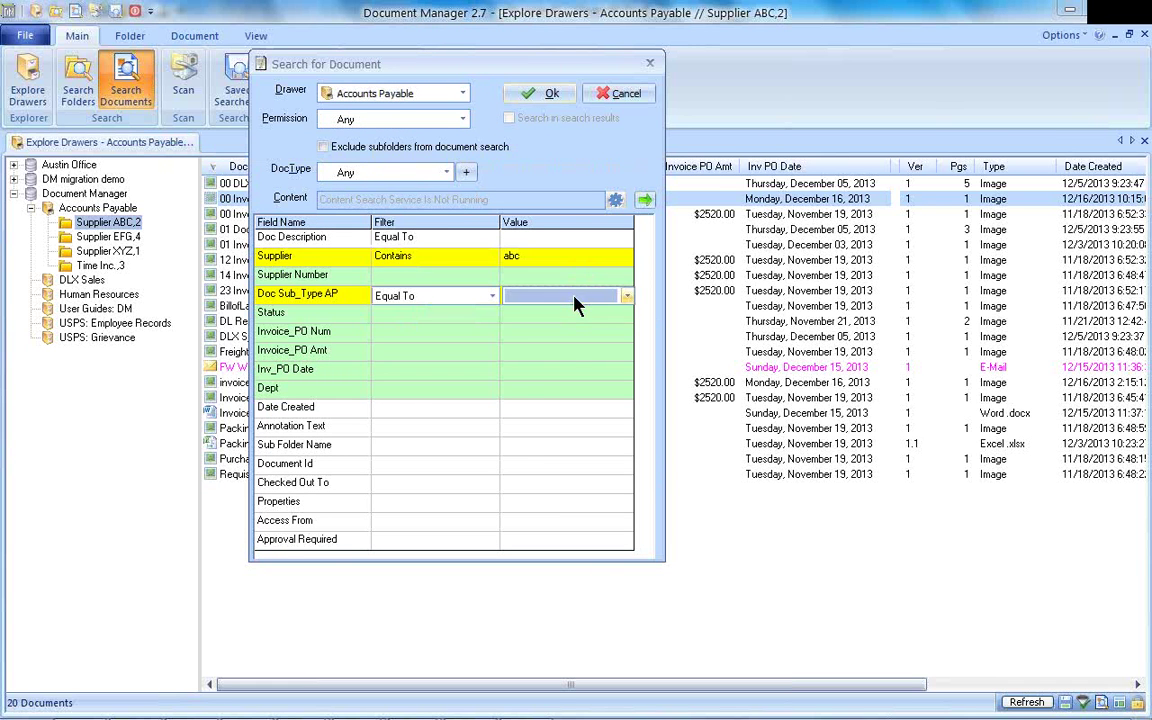
left_click(576, 300)
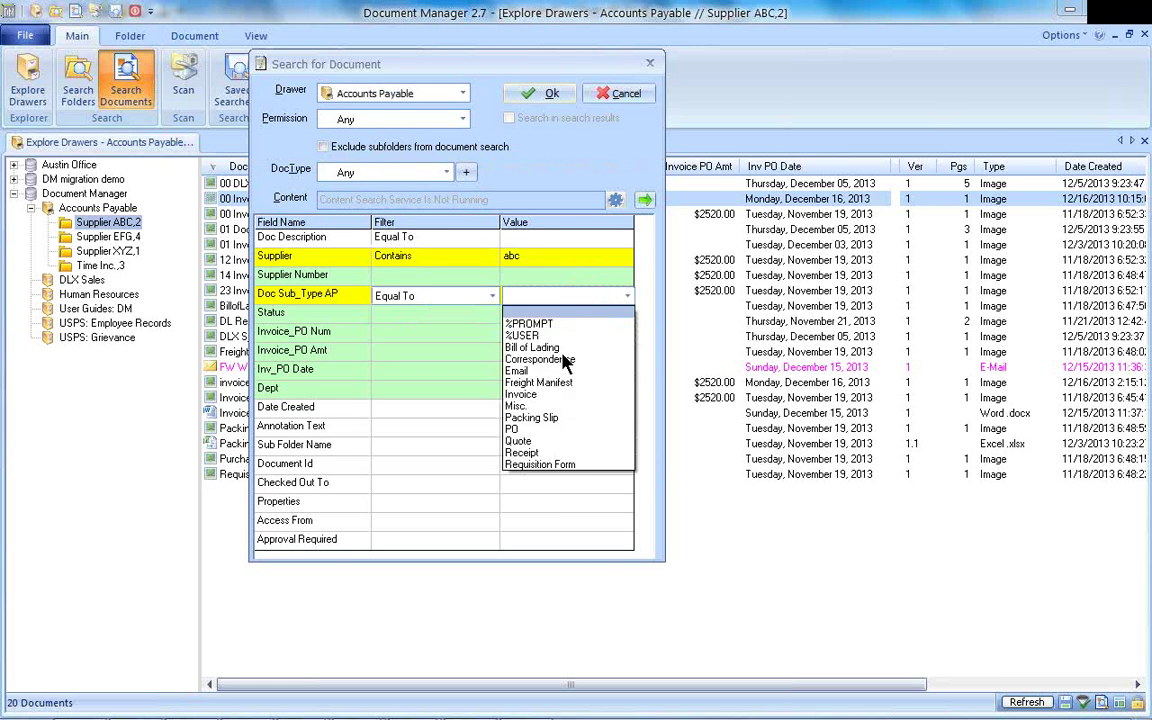
left_click(522, 394)
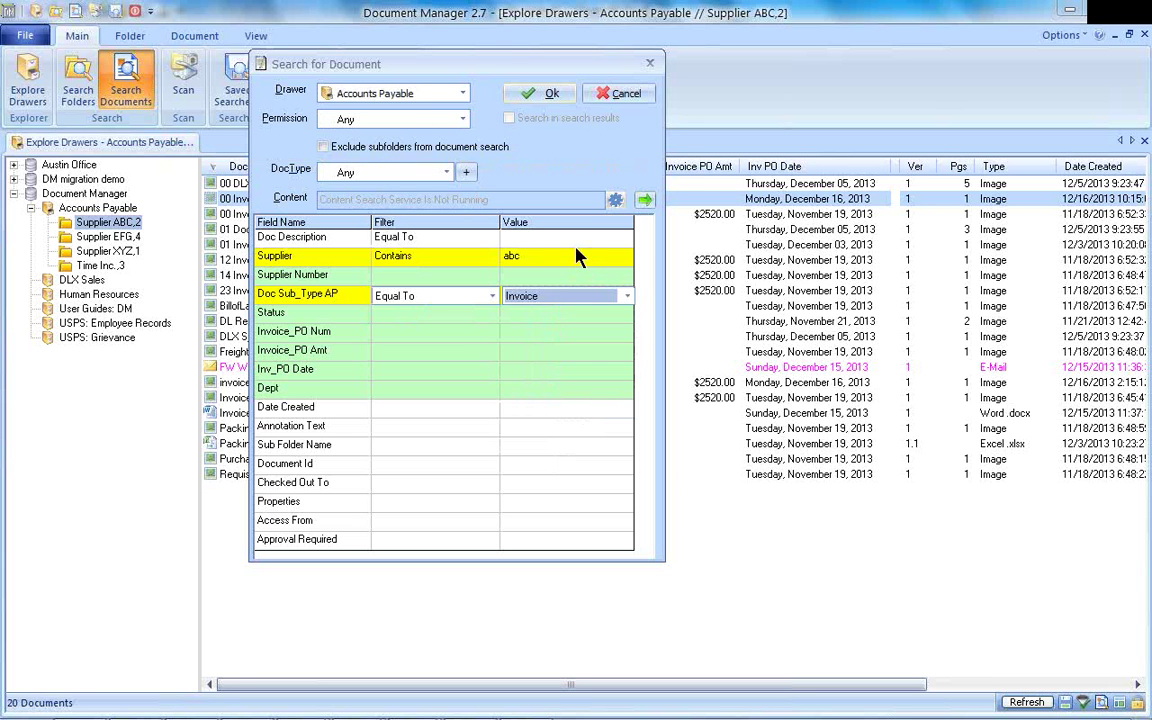
- Run the search and switch between the drawer listing and the 8-invoice results tab
left_click(548, 97)
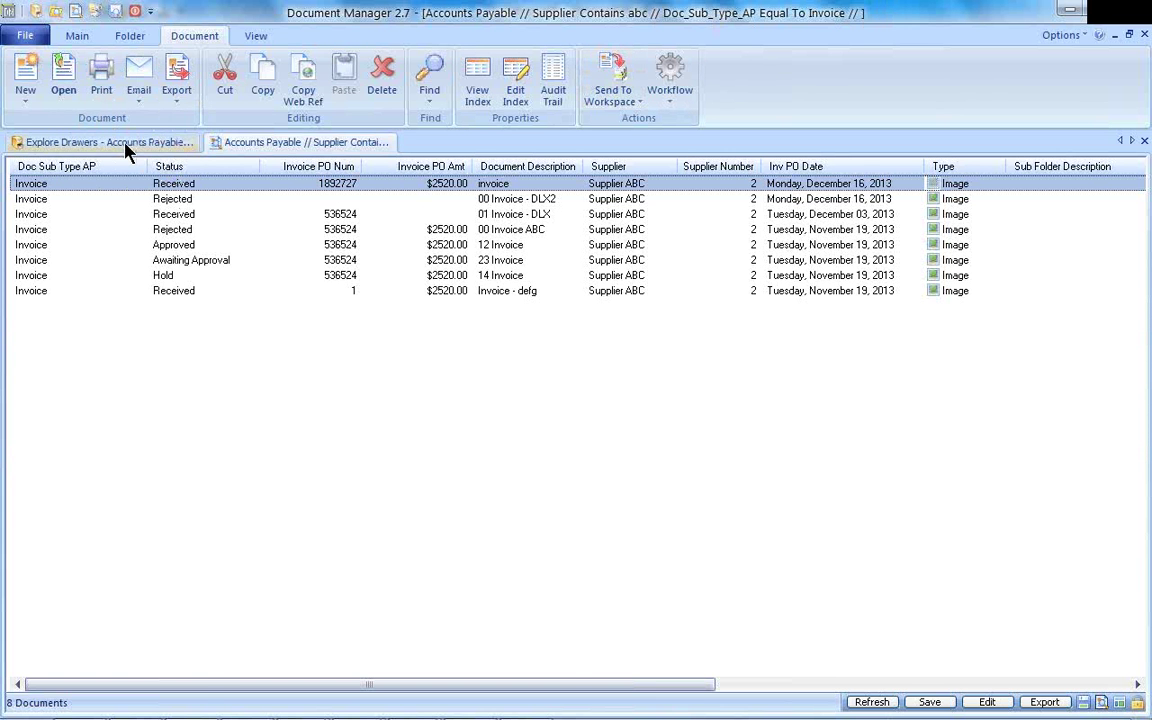
left_click(126, 150)
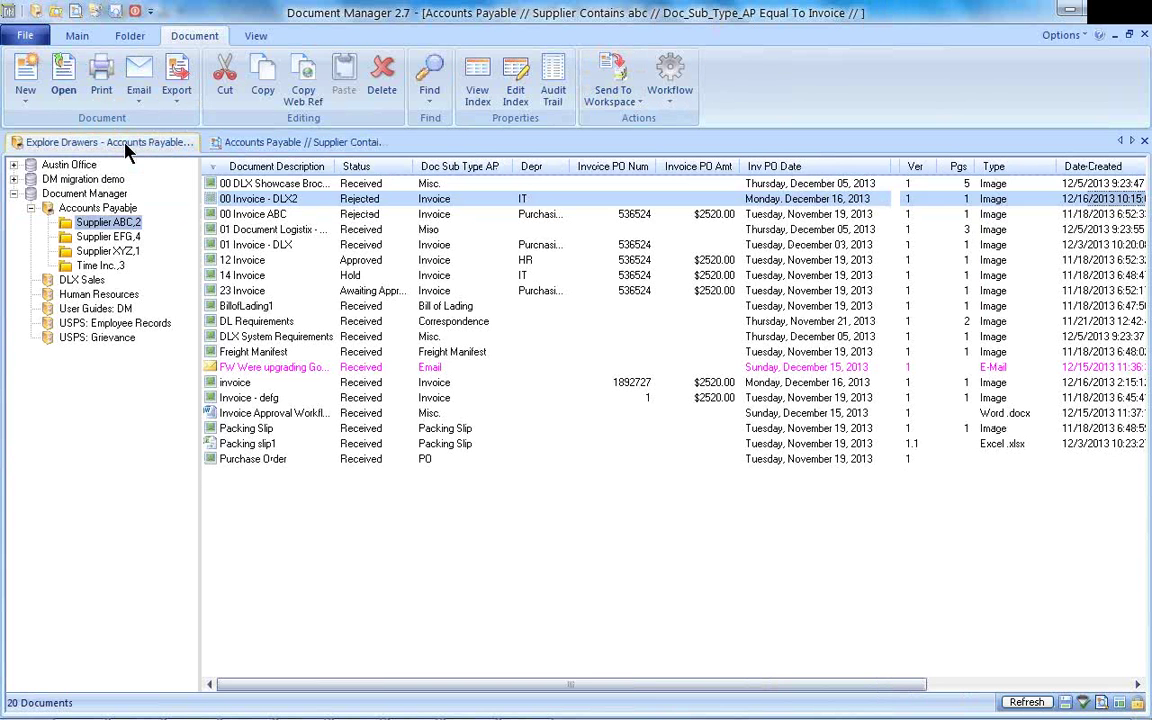
left_click(250, 145)
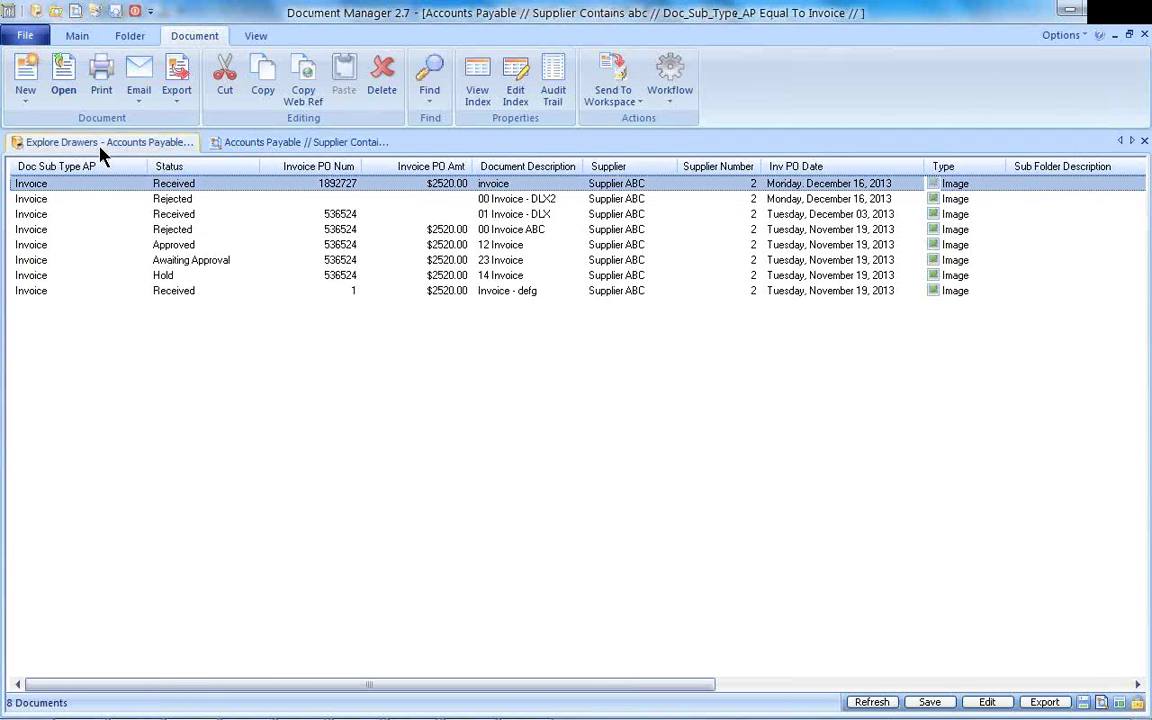
left_click(100, 148)
left_click(257, 146)
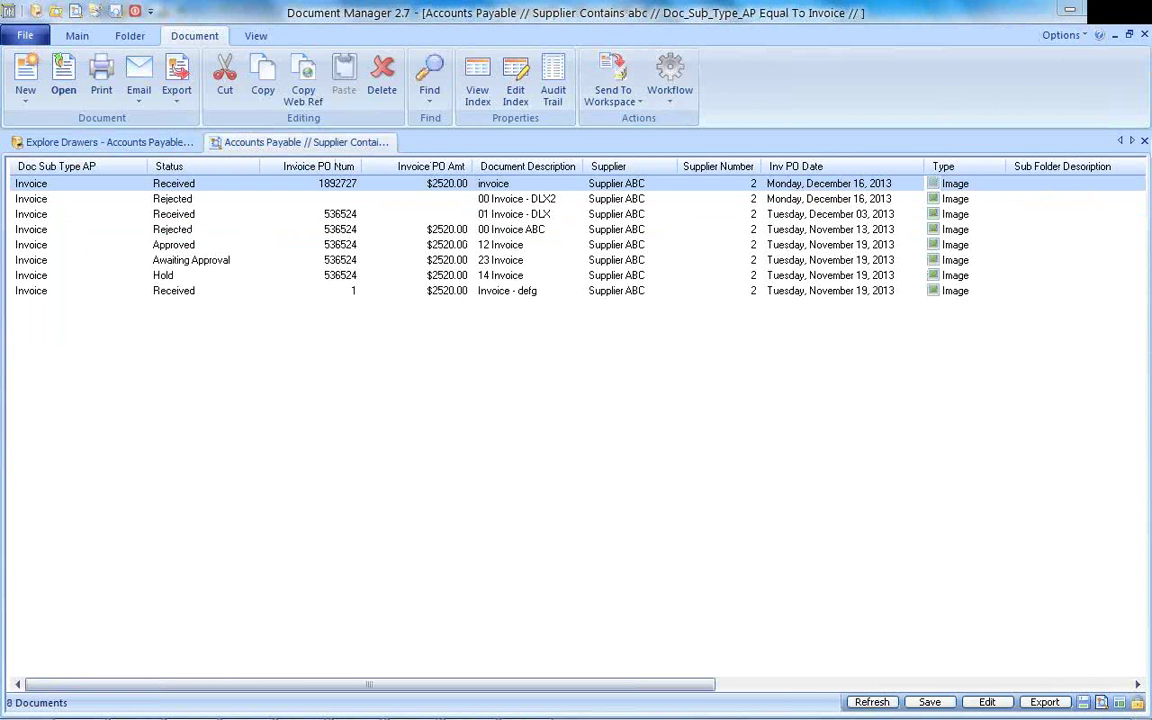
left_click(97, 146)
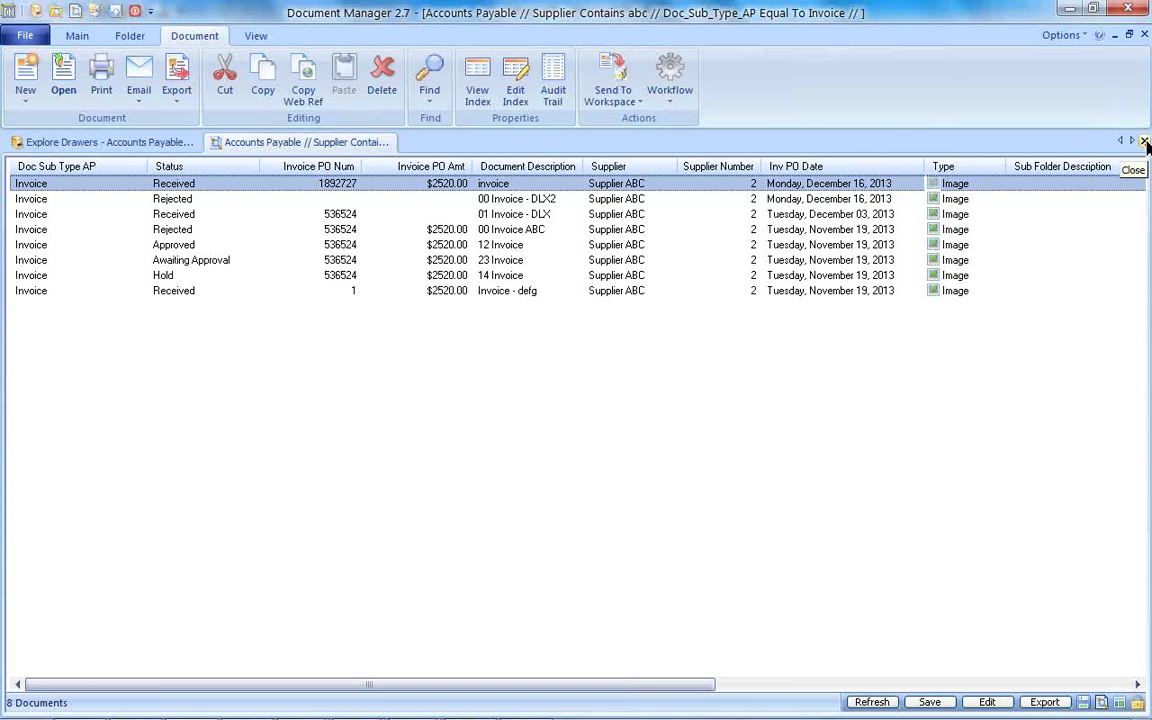
- Close the results tab and start a new Search Documents form from Main
left_click(1145, 142)
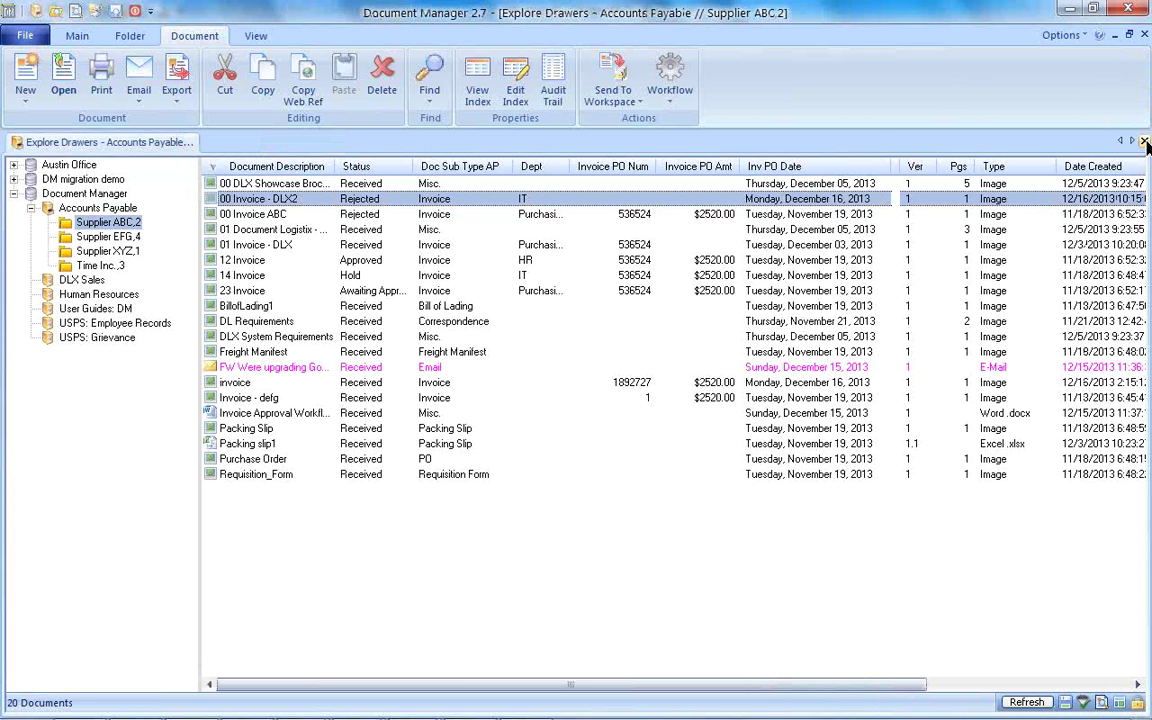
left_click(78, 36)
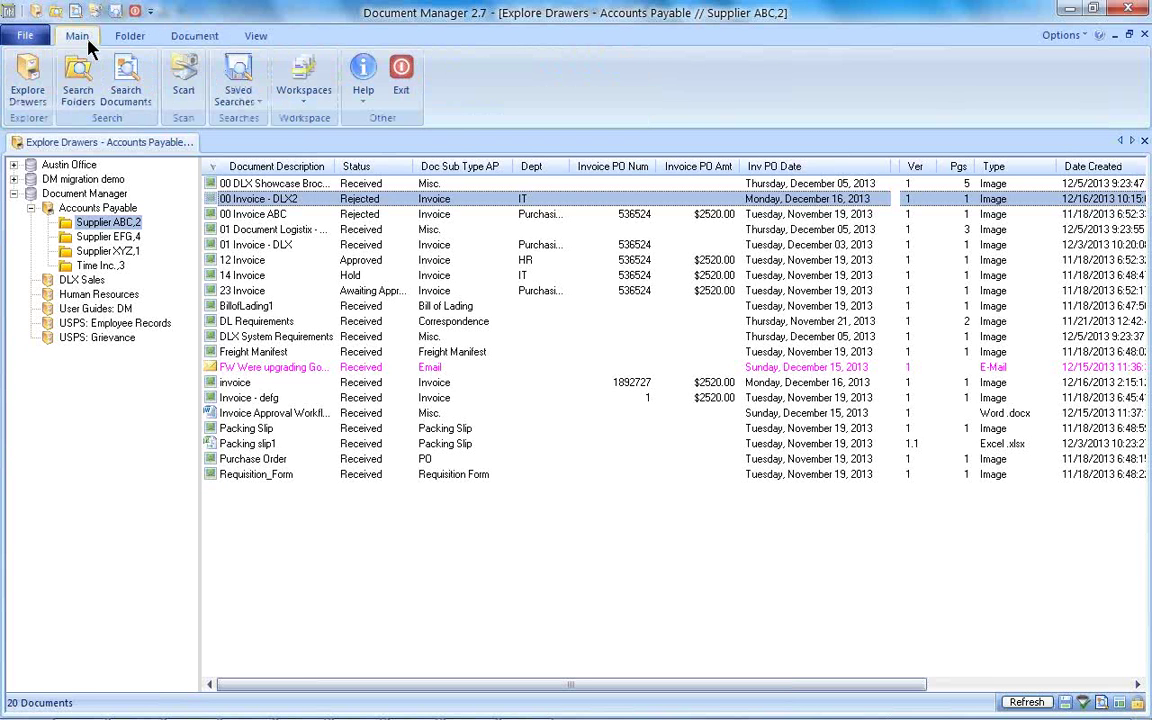
left_click(128, 88)
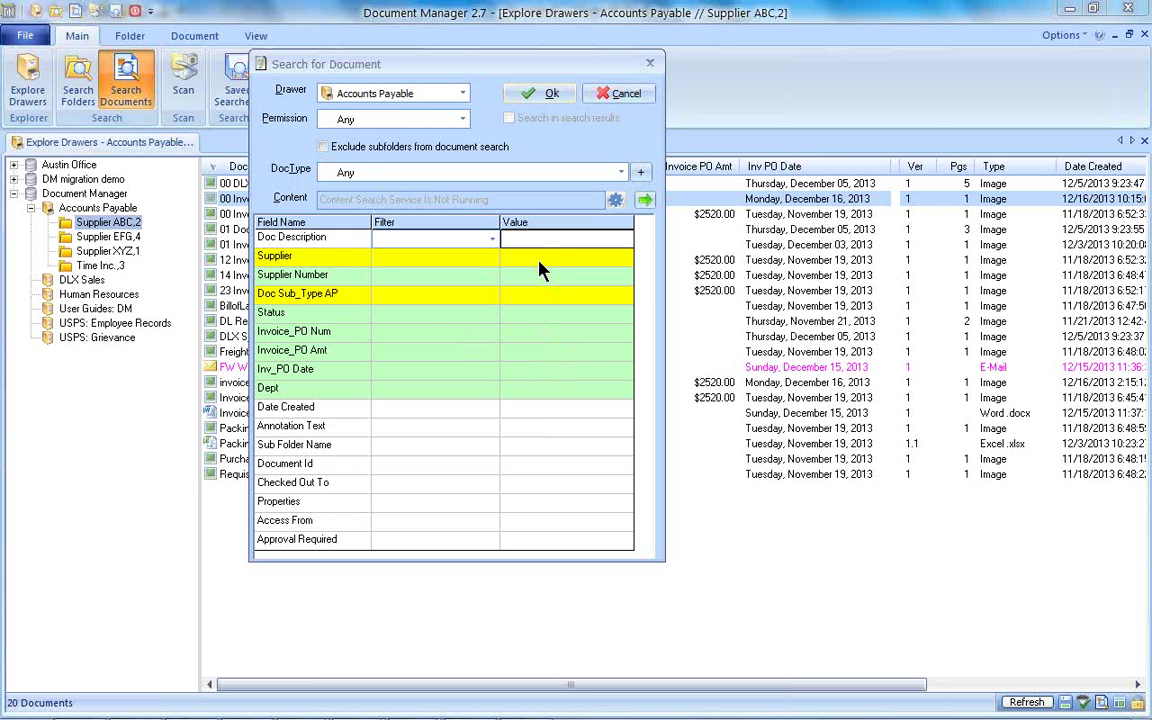
- Add a Date Created Between criterion starting 1/2/2013, then cancel the search
left_click(540, 270)
left_click(508, 408)
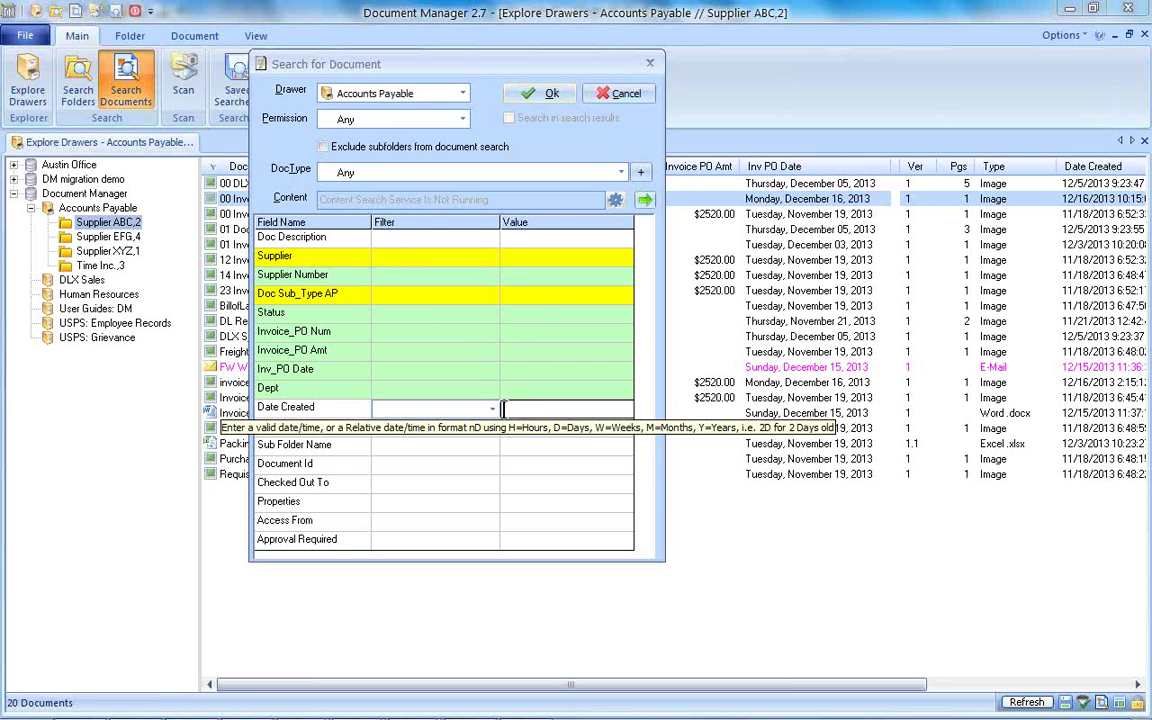
left_click(492, 409)
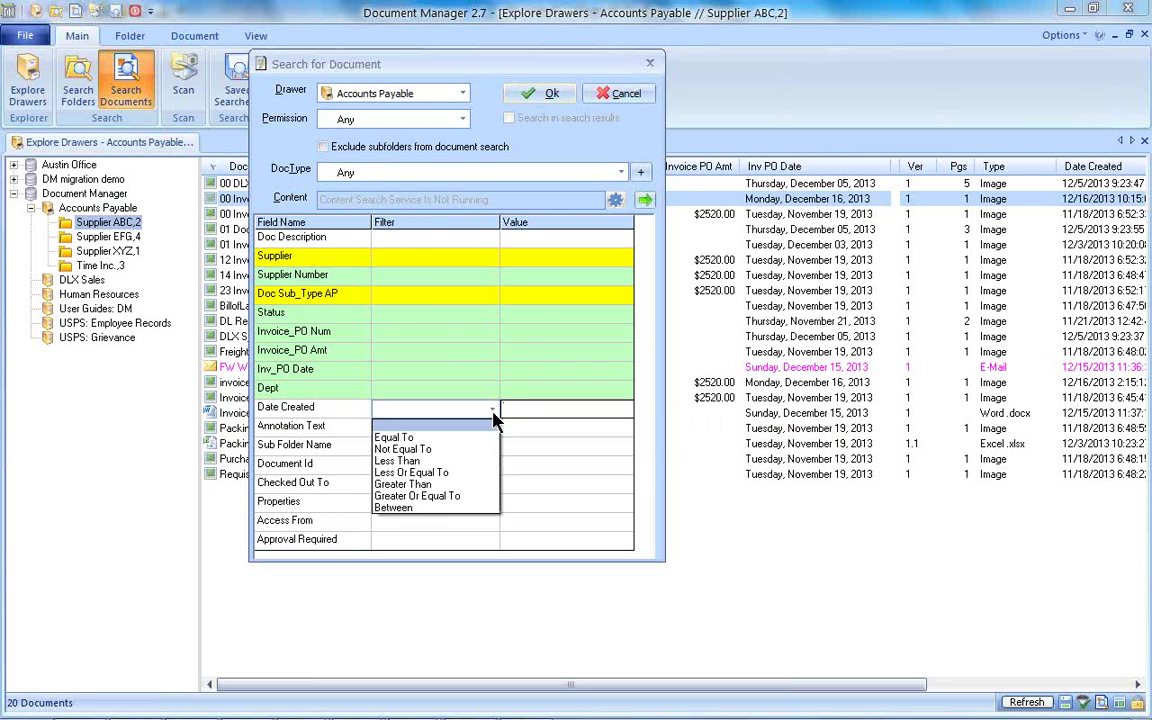
left_click(451, 508)
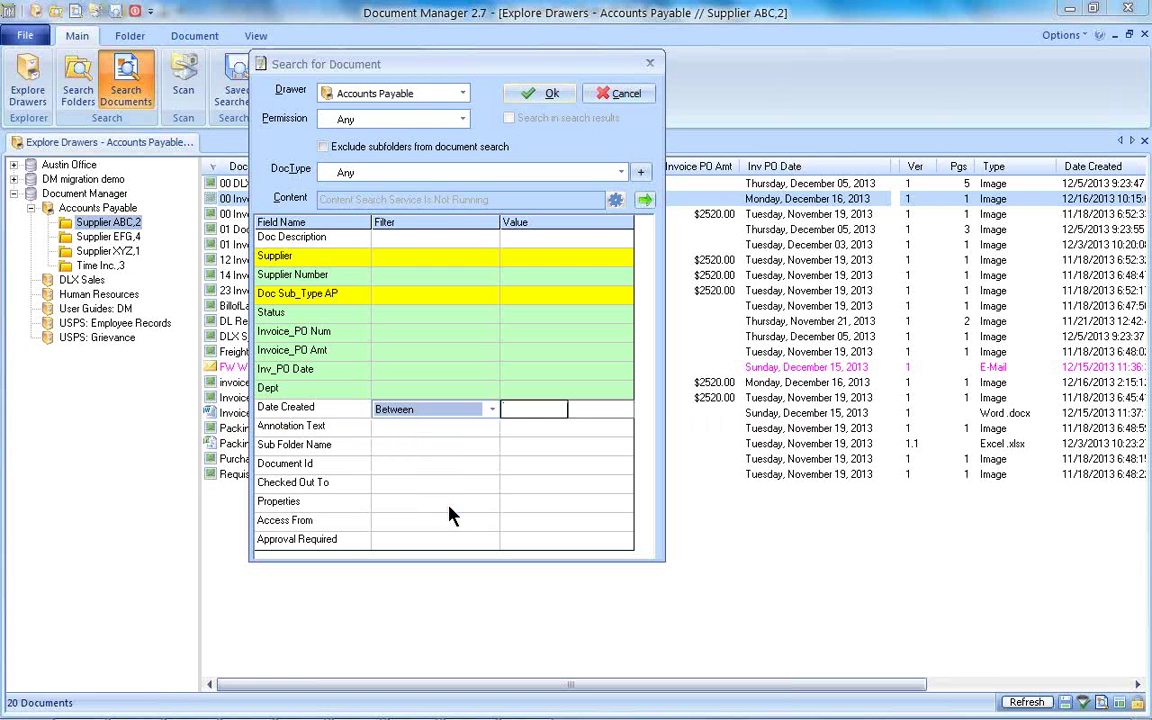
left_click(540, 405)
type("1")
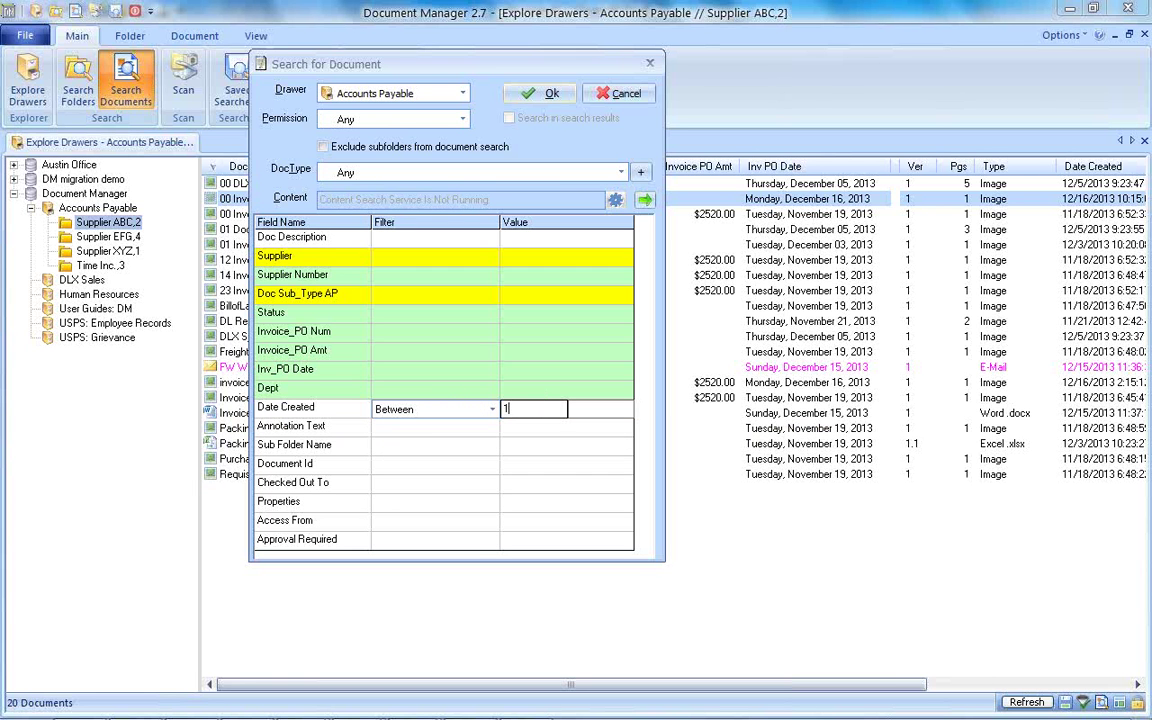
type("/2/2013")
left_click(614, 96)
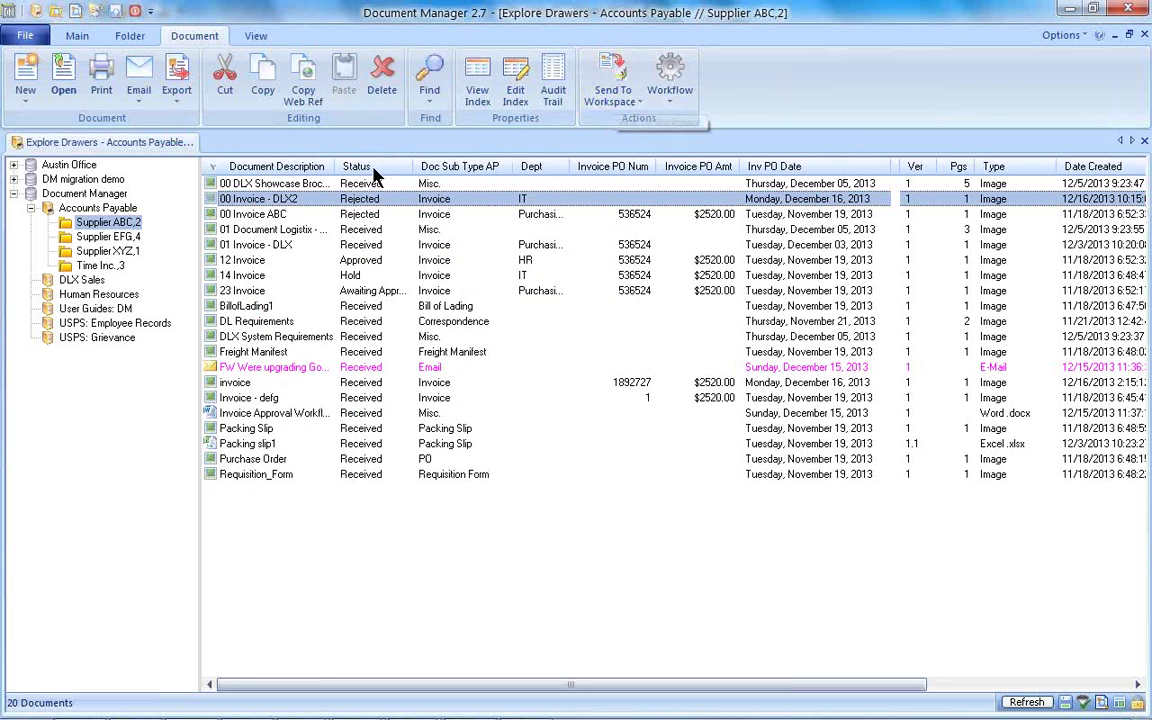
- Open User Settings from the File menu and check the Default Search Criteria choices, keeping CONTAINS
left_click(22, 42)
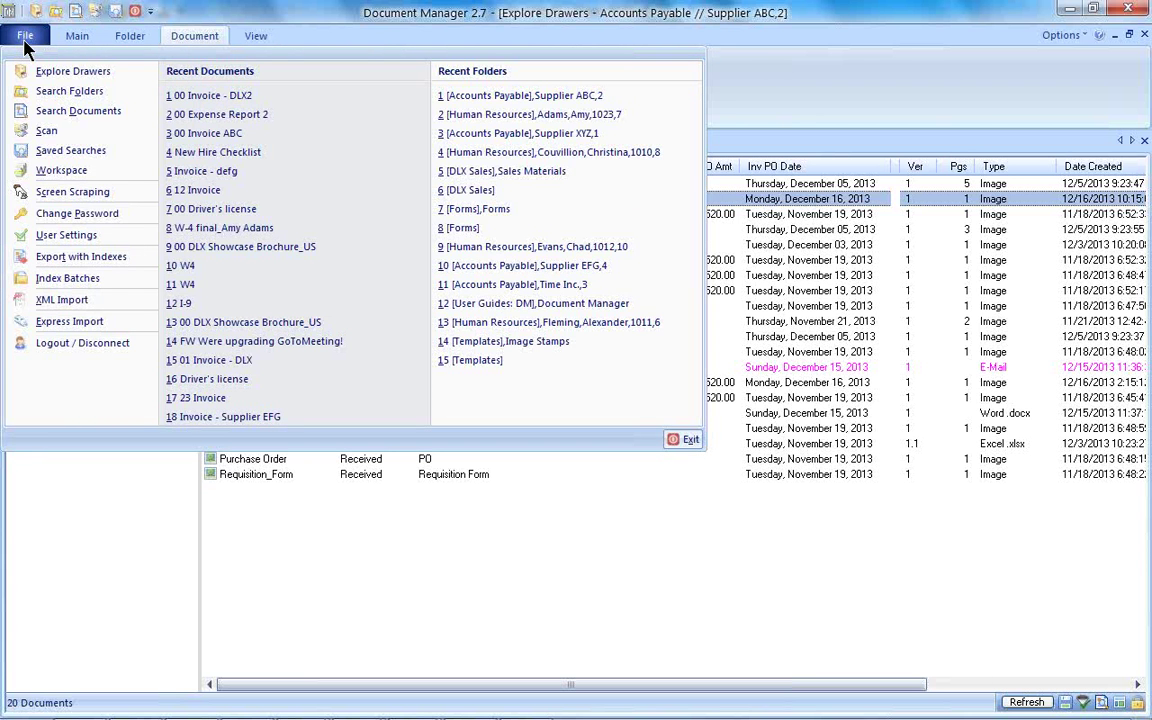
left_click(25, 40)
left_click(25, 40)
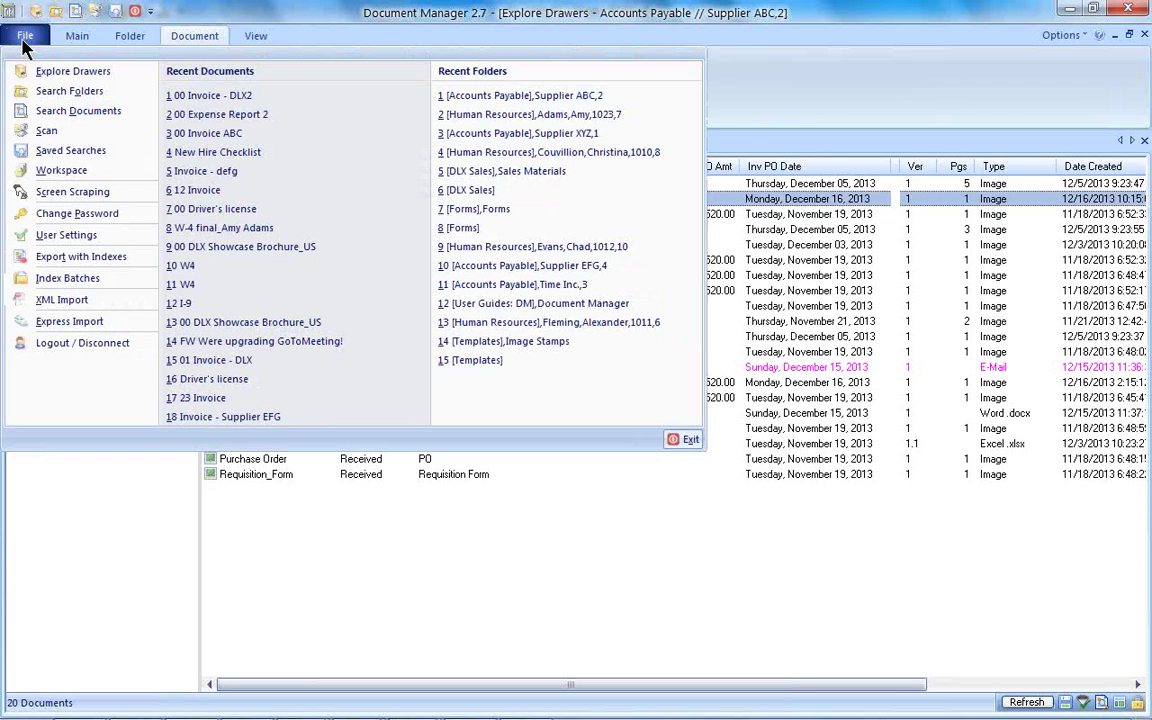
left_click(70, 234)
left_click(25, 35)
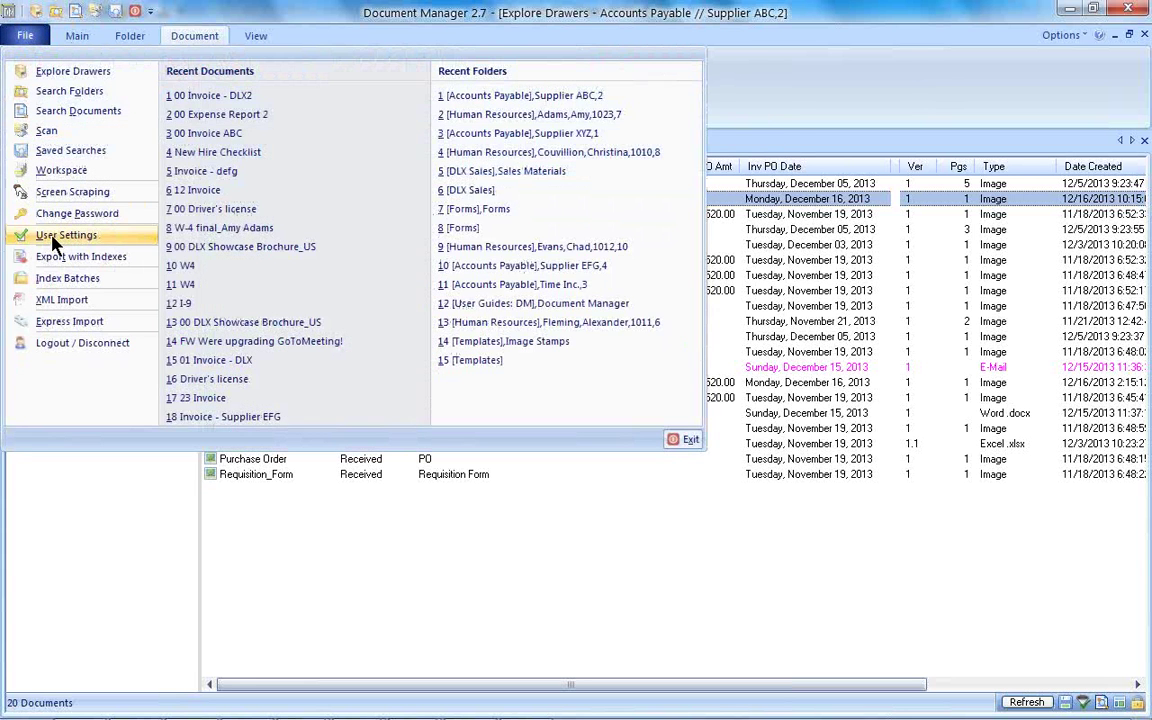
left_click(52, 232)
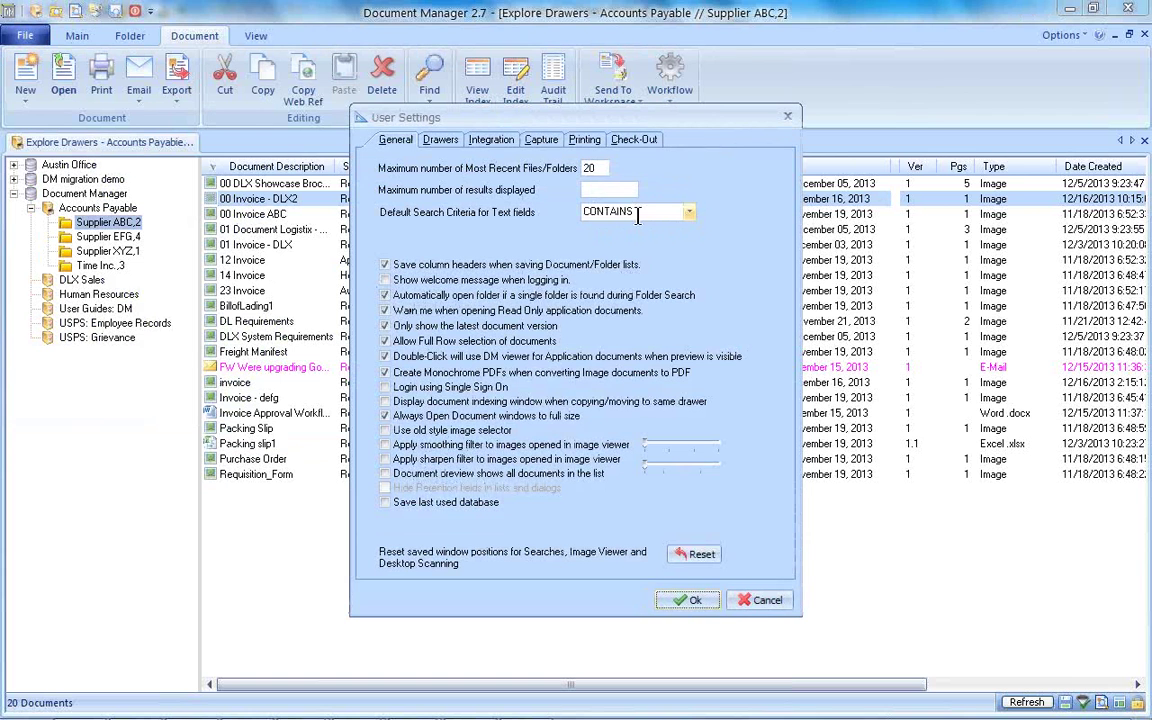
left_click(690, 213)
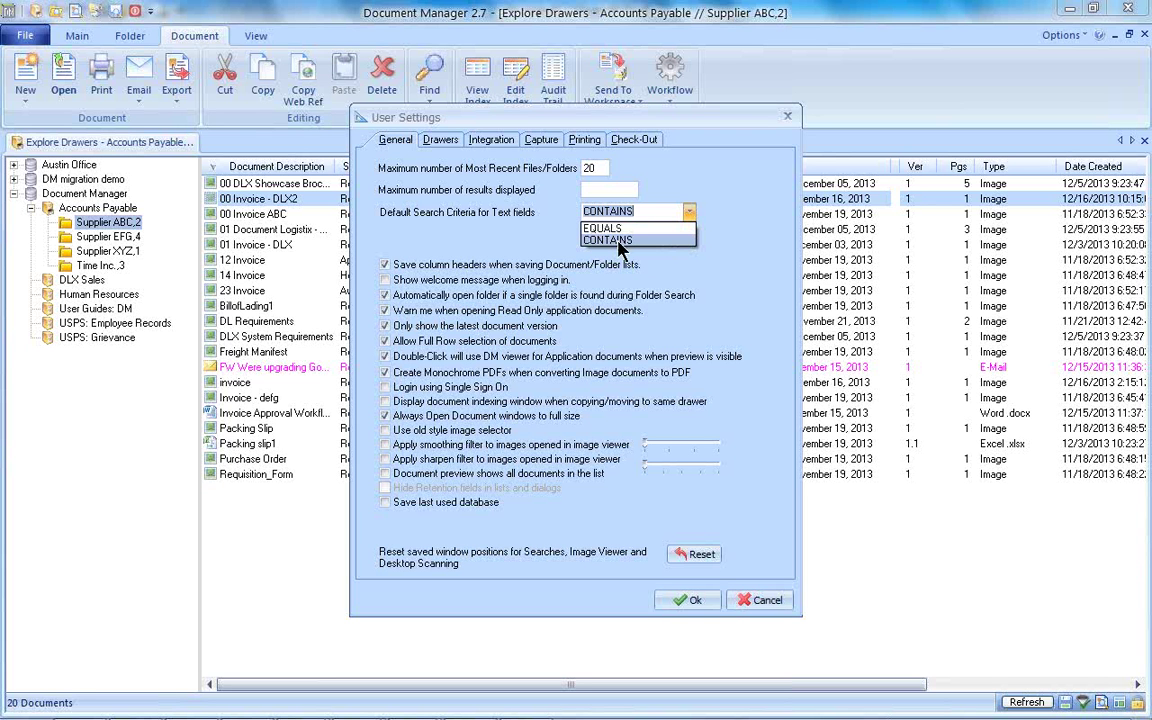
left_click(619, 241)
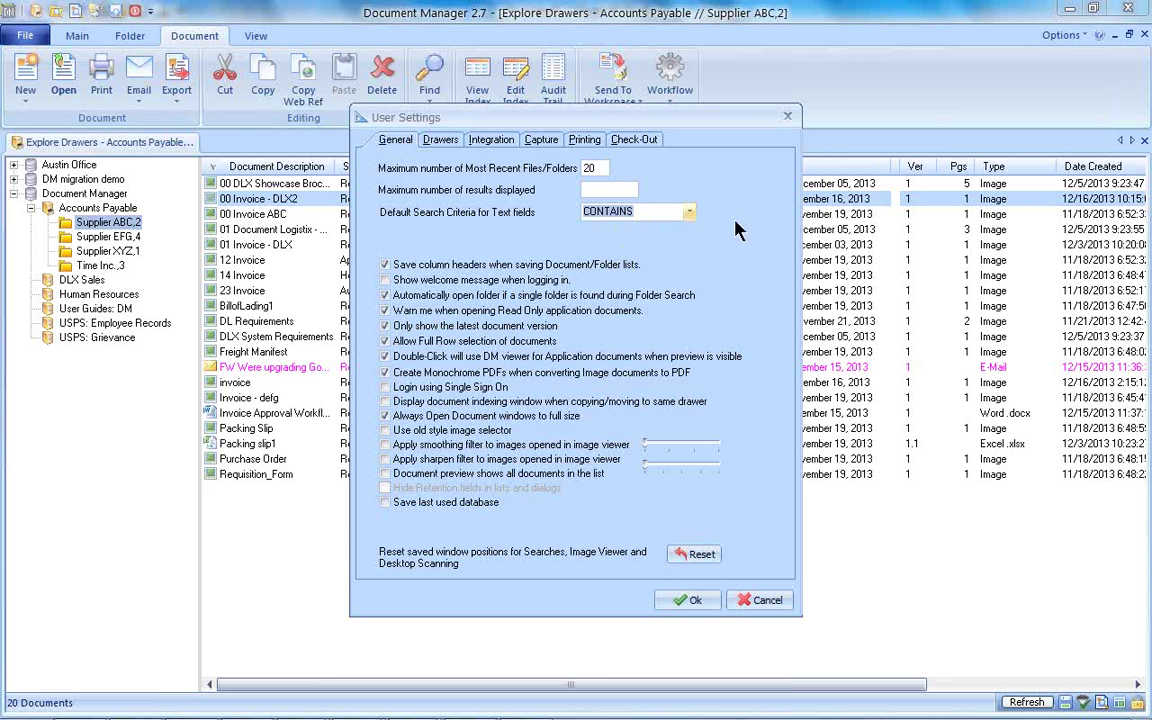
left_click(689, 212)
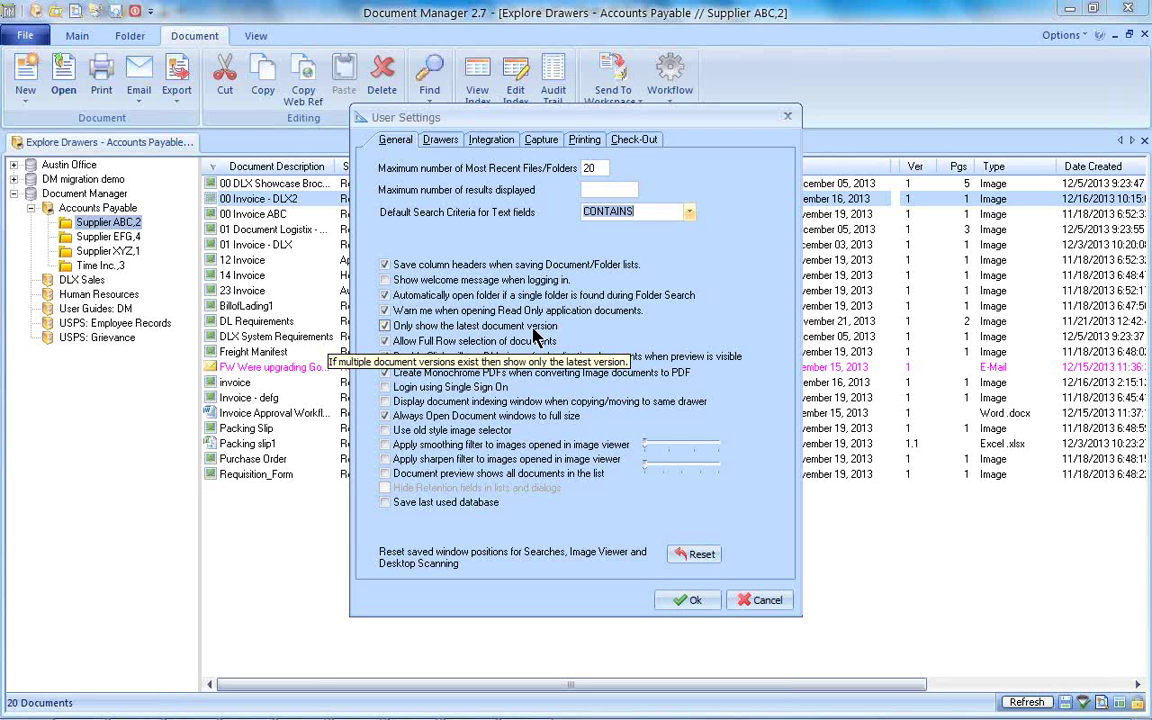
- Switch the text-field default search criterion from CONTAINS to EQUALS
key("Down")
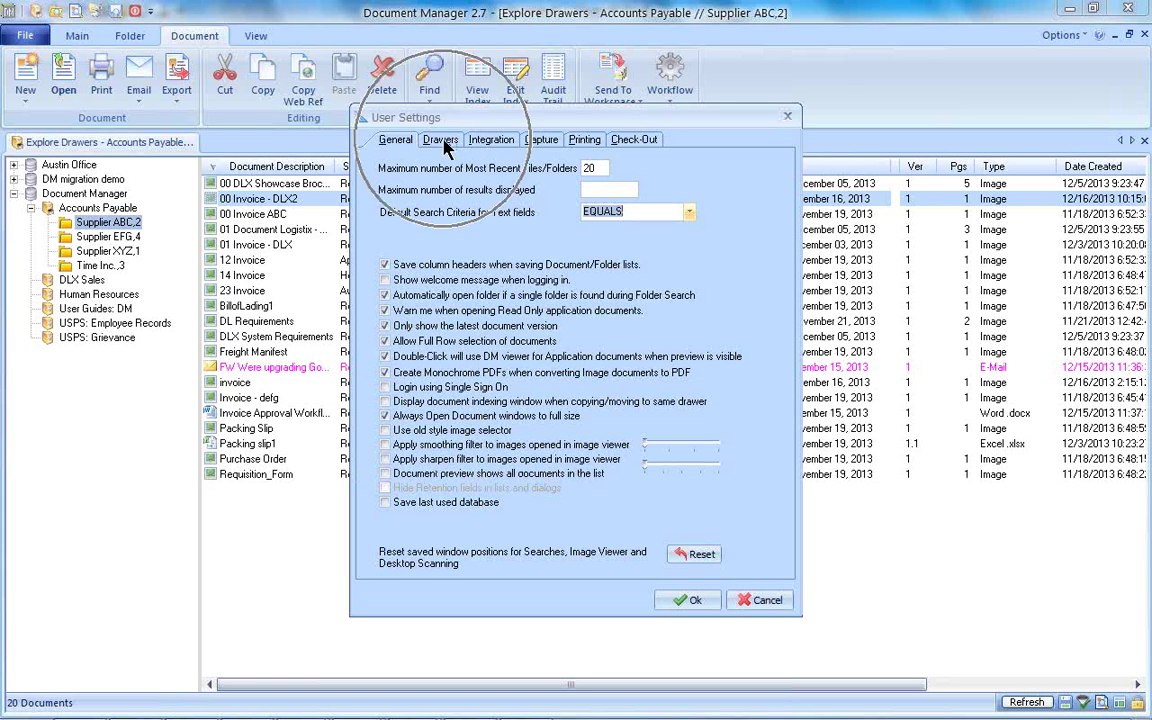
- On the Drawers page, toggle Show All Drawers on and back off, then pick Batches in the frequently used list
left_click(441, 141)
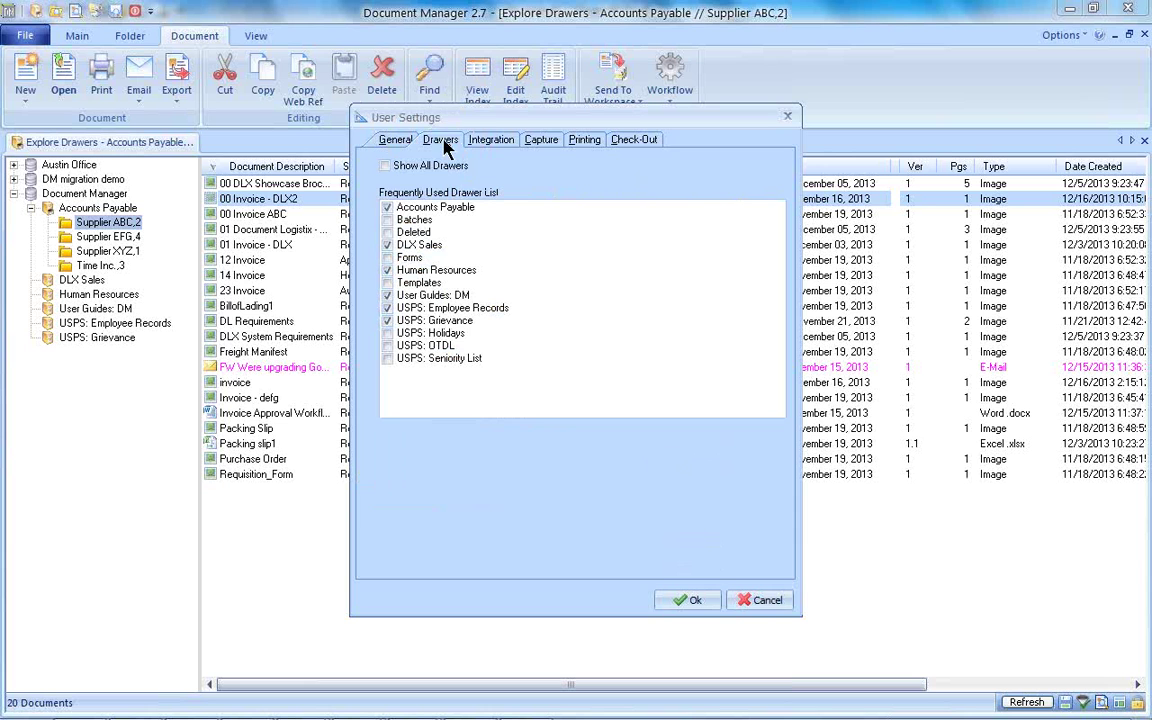
left_click(385, 167)
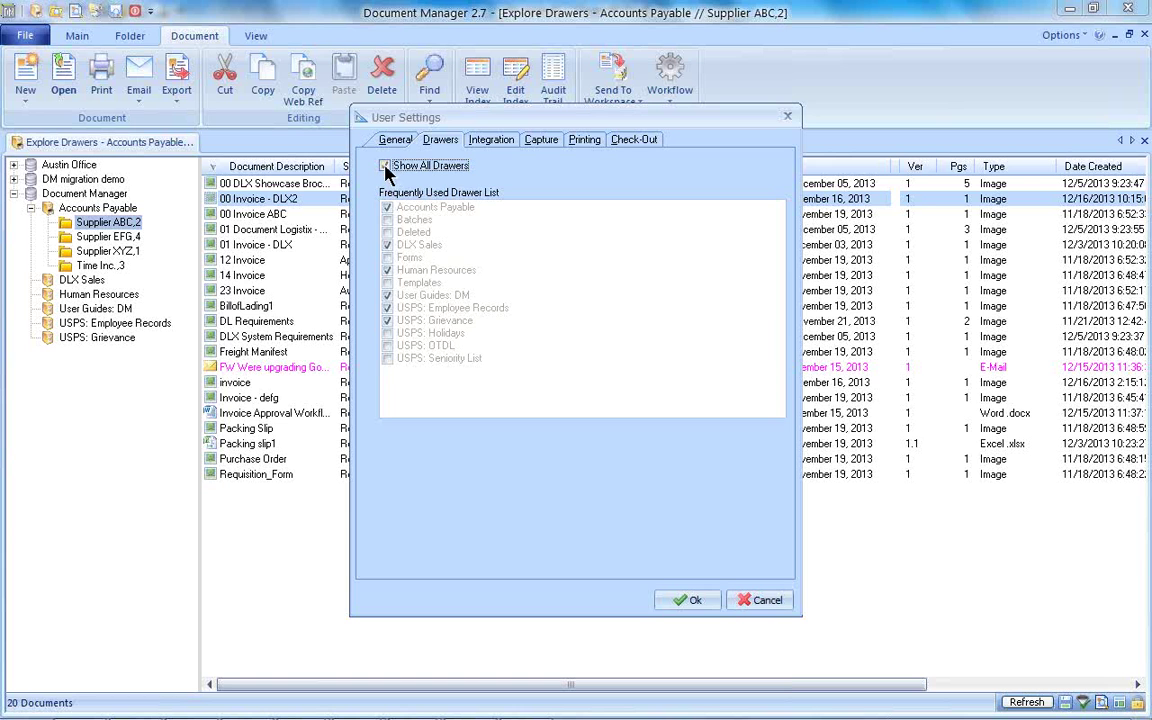
left_click(385, 167)
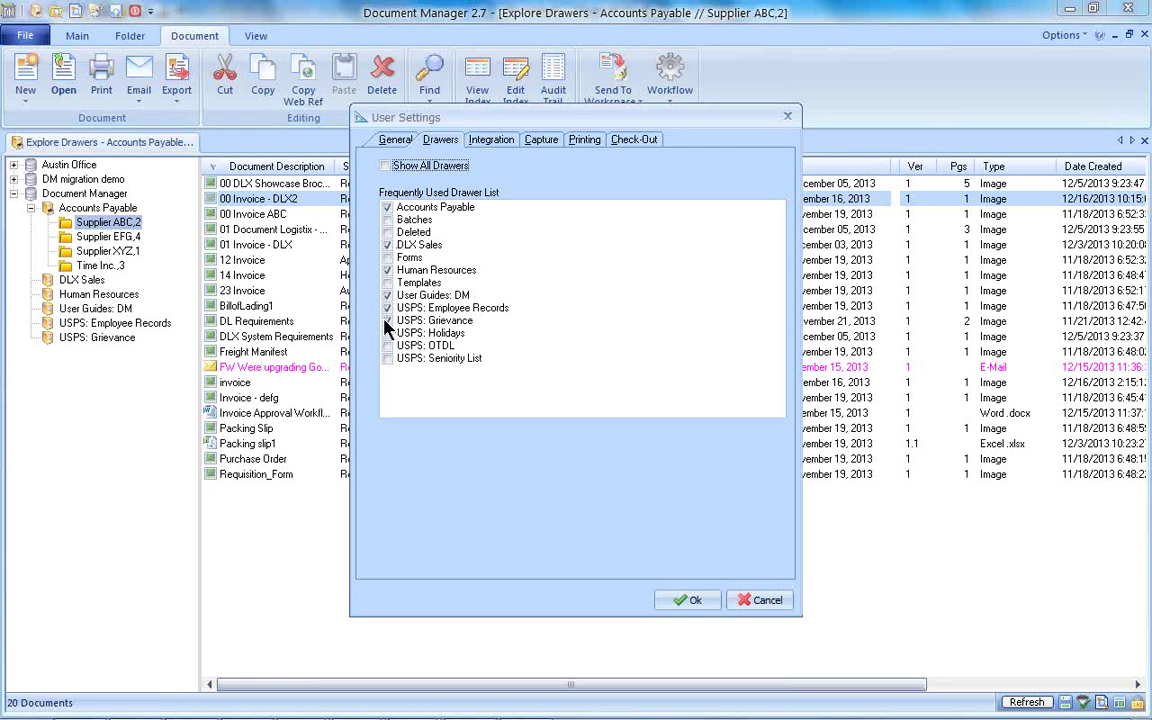
left_click(388, 245)
left_click(387, 222)
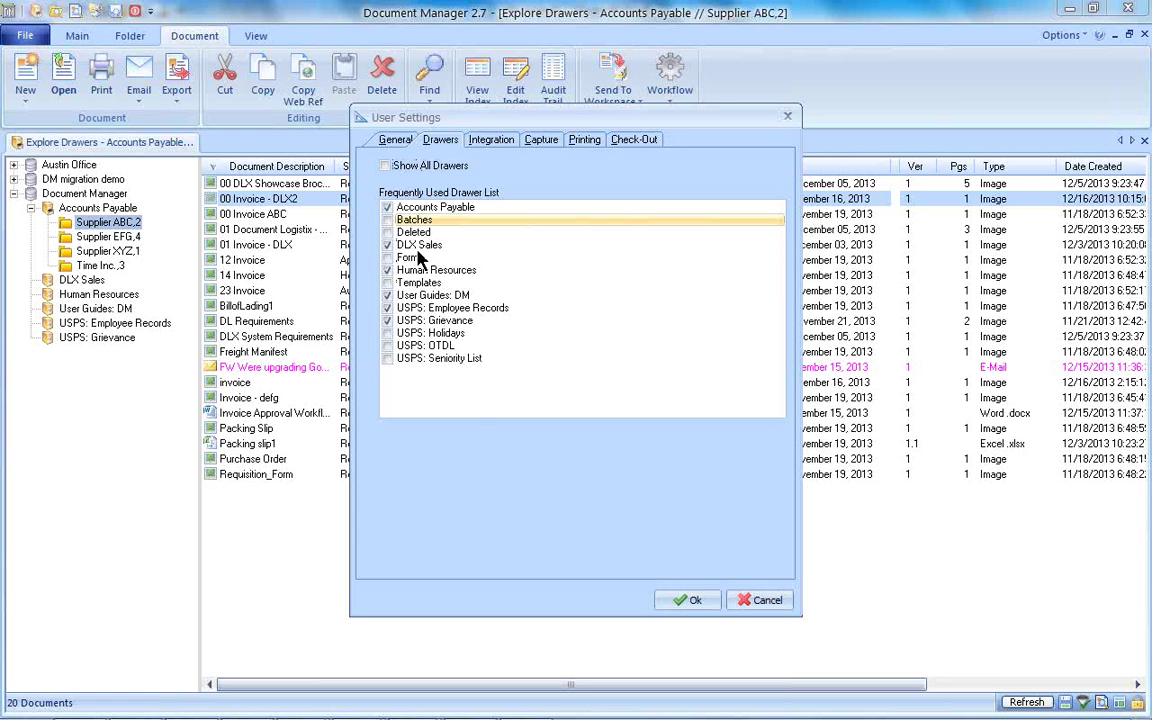
- On the Integration page, check the HotKey choices and keep the screen-scrape hotkey on F5
left_click(493, 141)
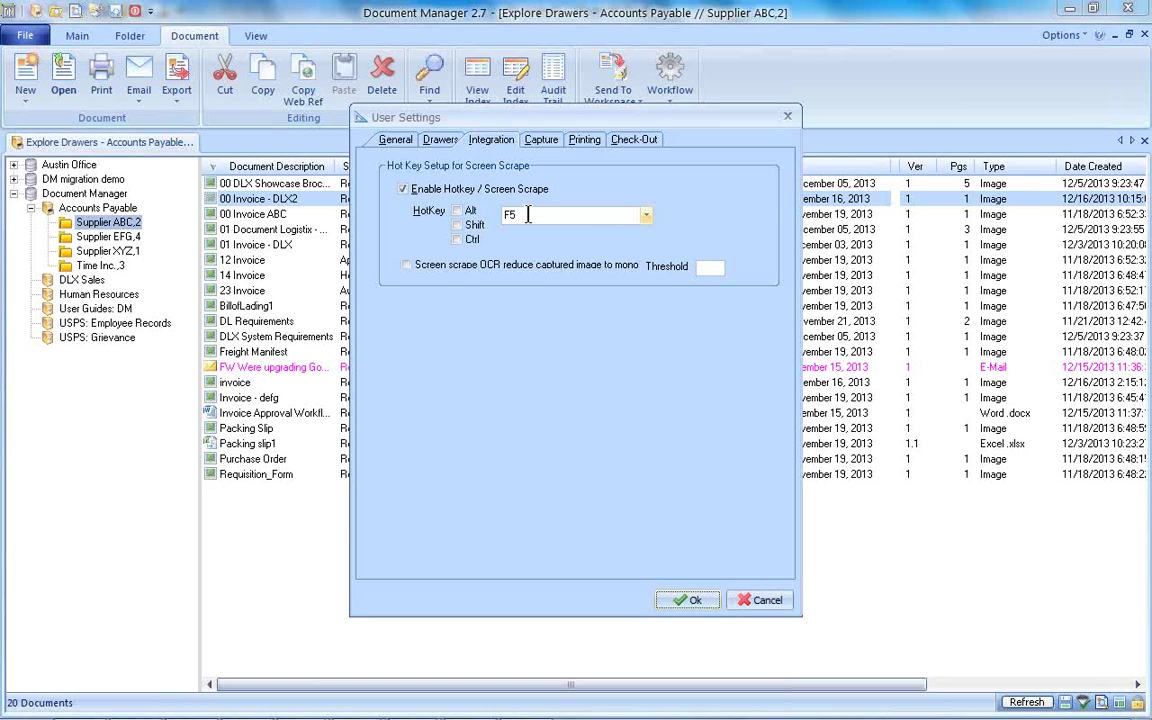
left_click(646, 216)
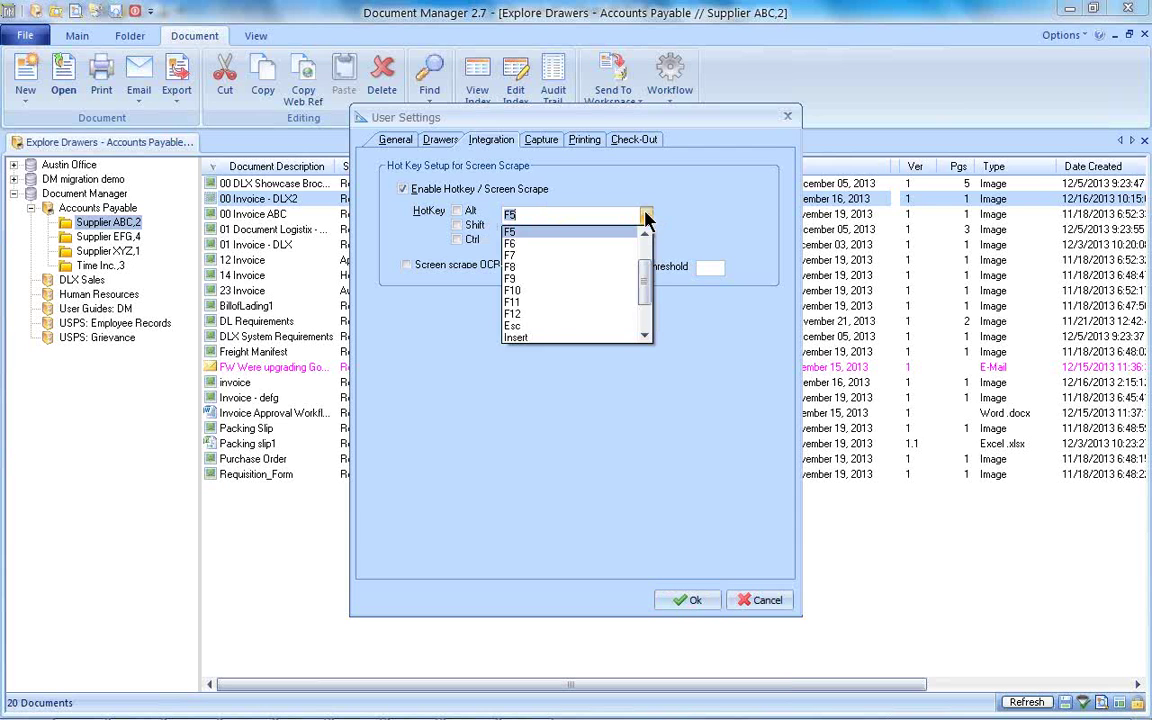
left_click(646, 217)
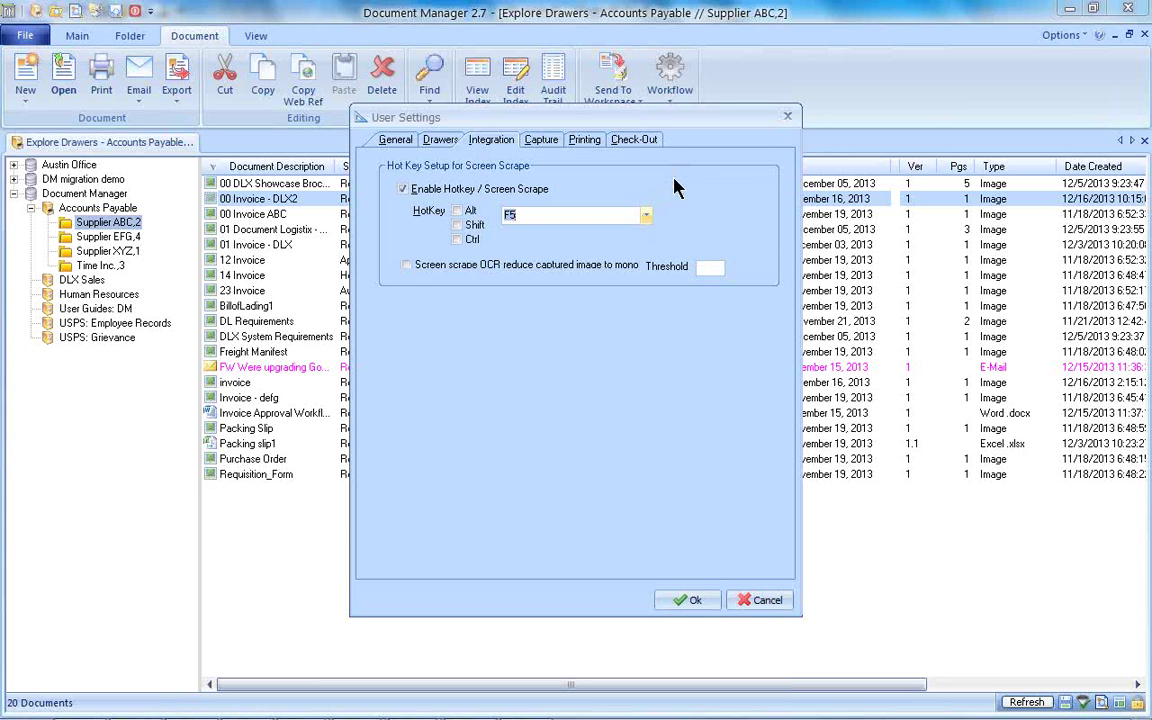
- Inspect the default check-out path on the Check-Out page, then apply User Settings with Ok
left_click(630, 140)
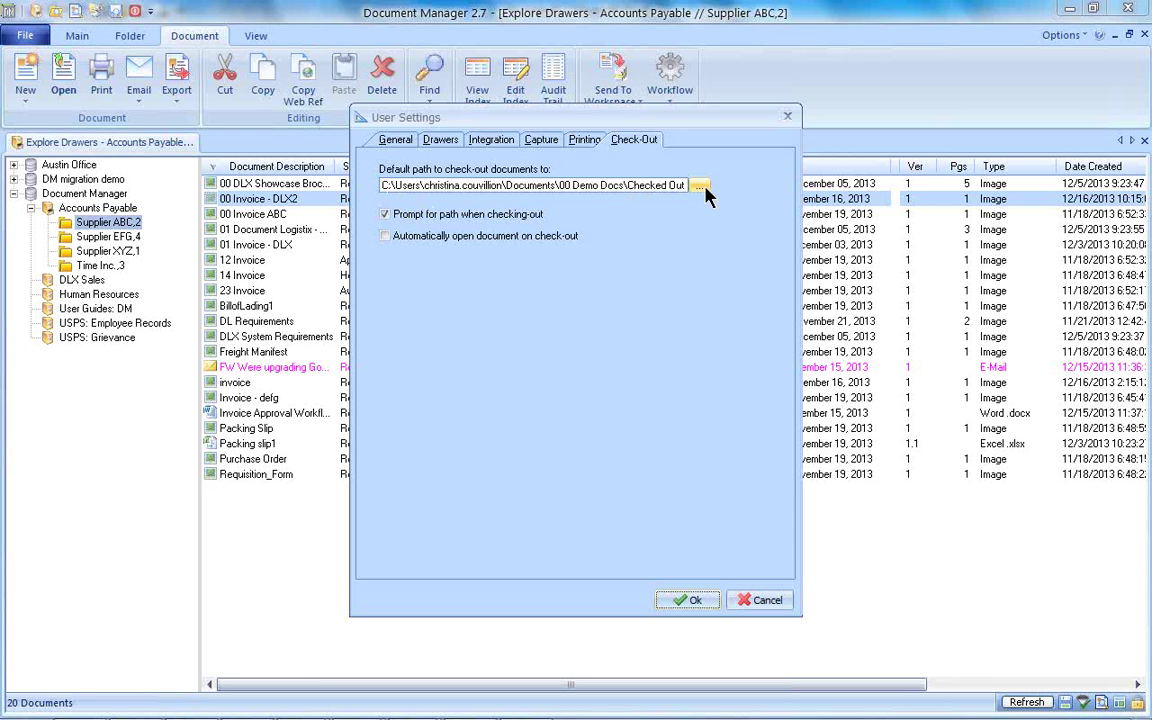
left_click(591, 184)
left_click_drag(591, 184, 658, 187)
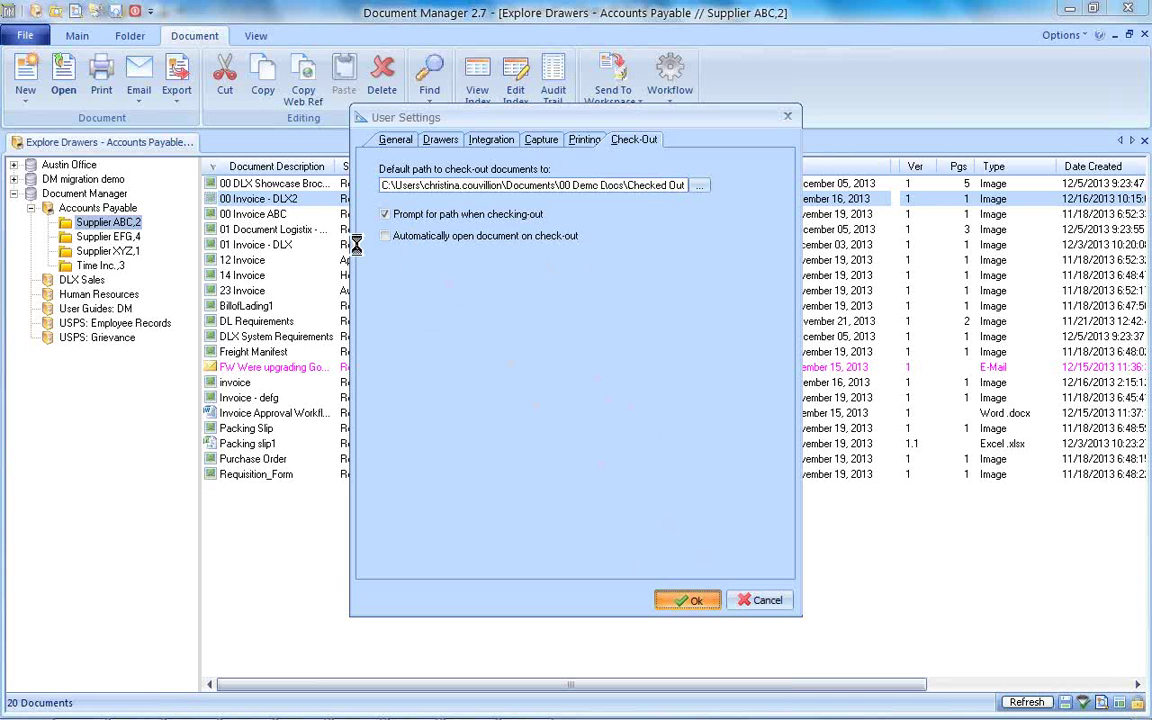
left_click(688, 600)
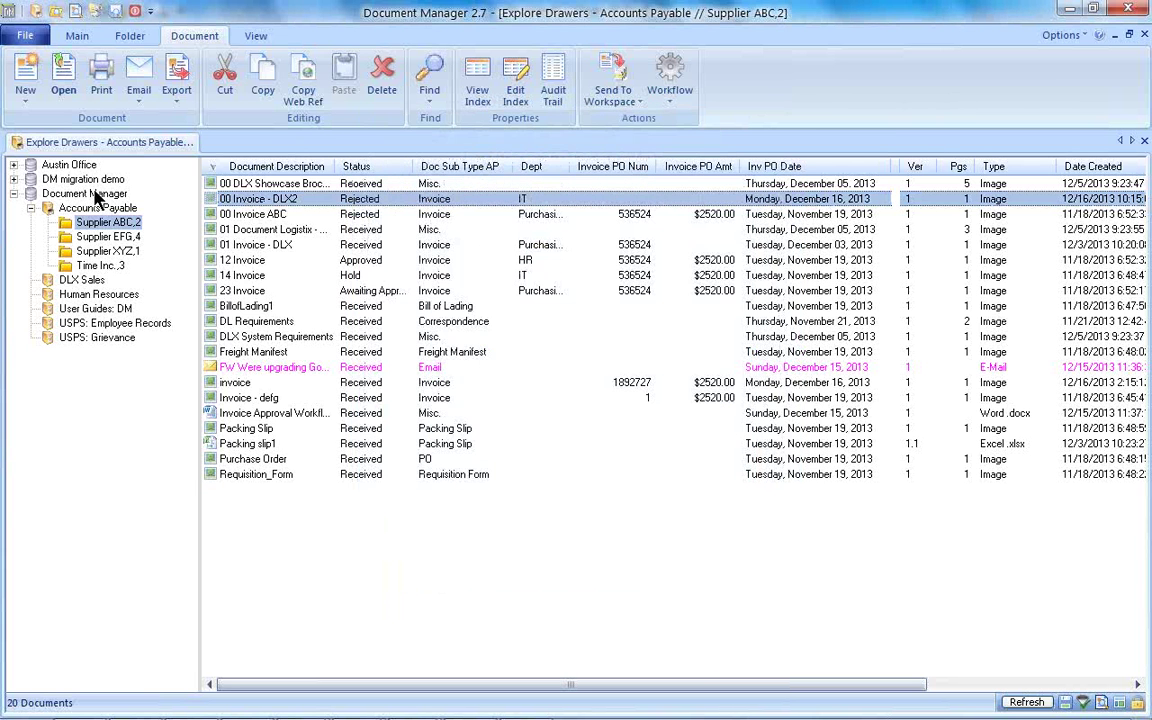
- Dismiss the File menu's recent documents list and show the Main ribbon commands
left_click(27, 40)
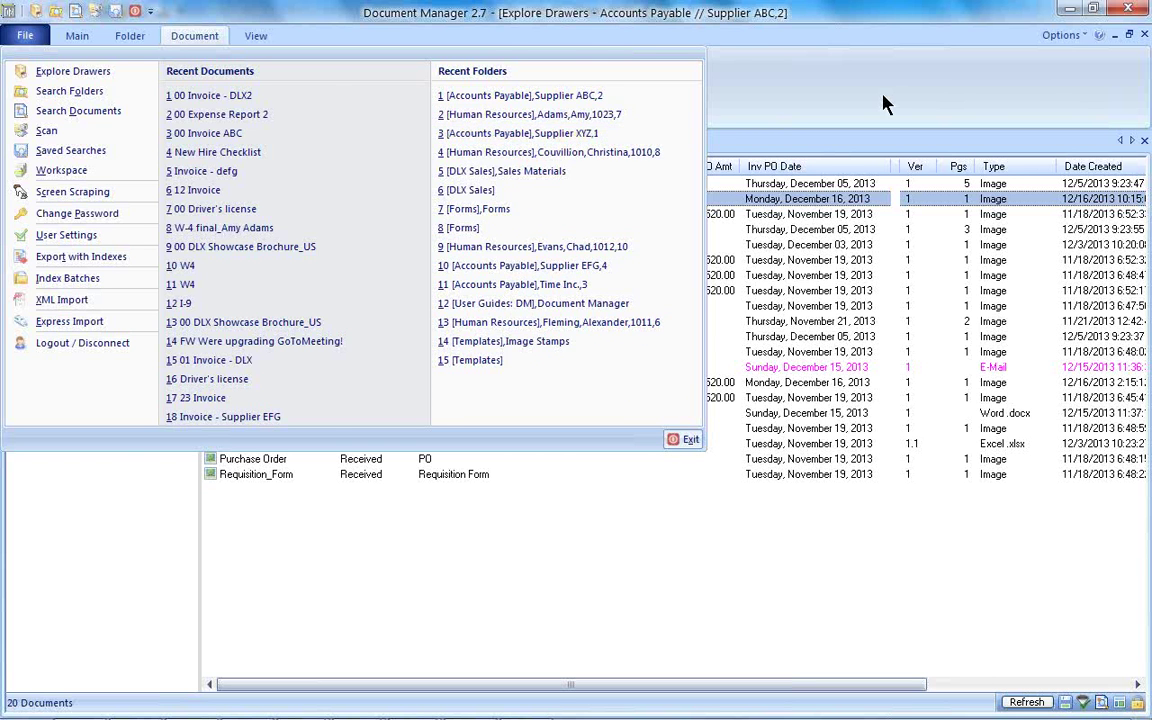
left_click(793, 81)
left_click(88, 37)
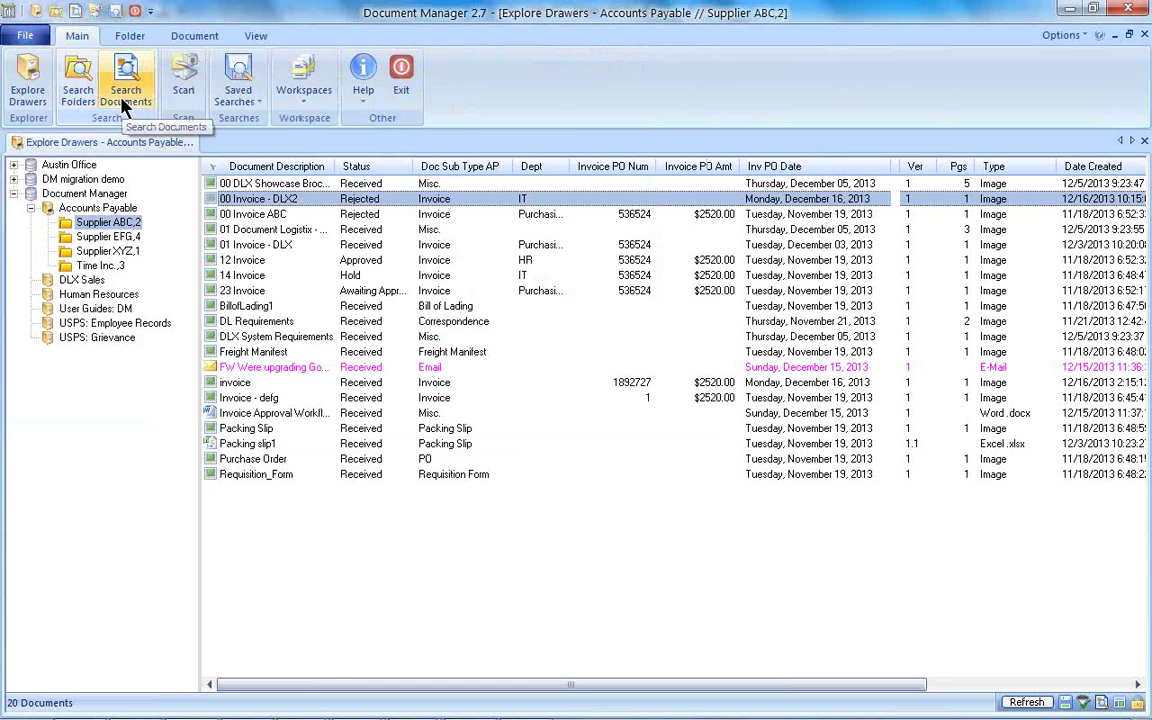
- Search Accounts Payable folders for Supplier containing 'time', opening Time Inc.'s 12 documents
left_click(80, 93)
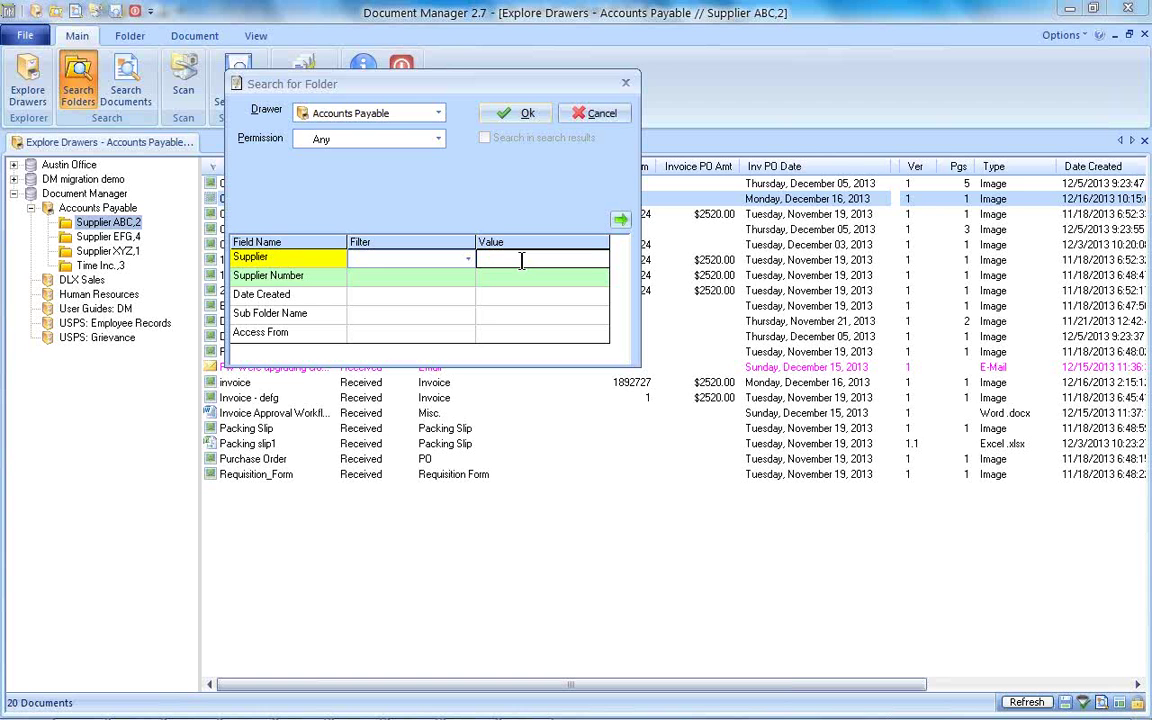
type("time")
left_click(466, 260)
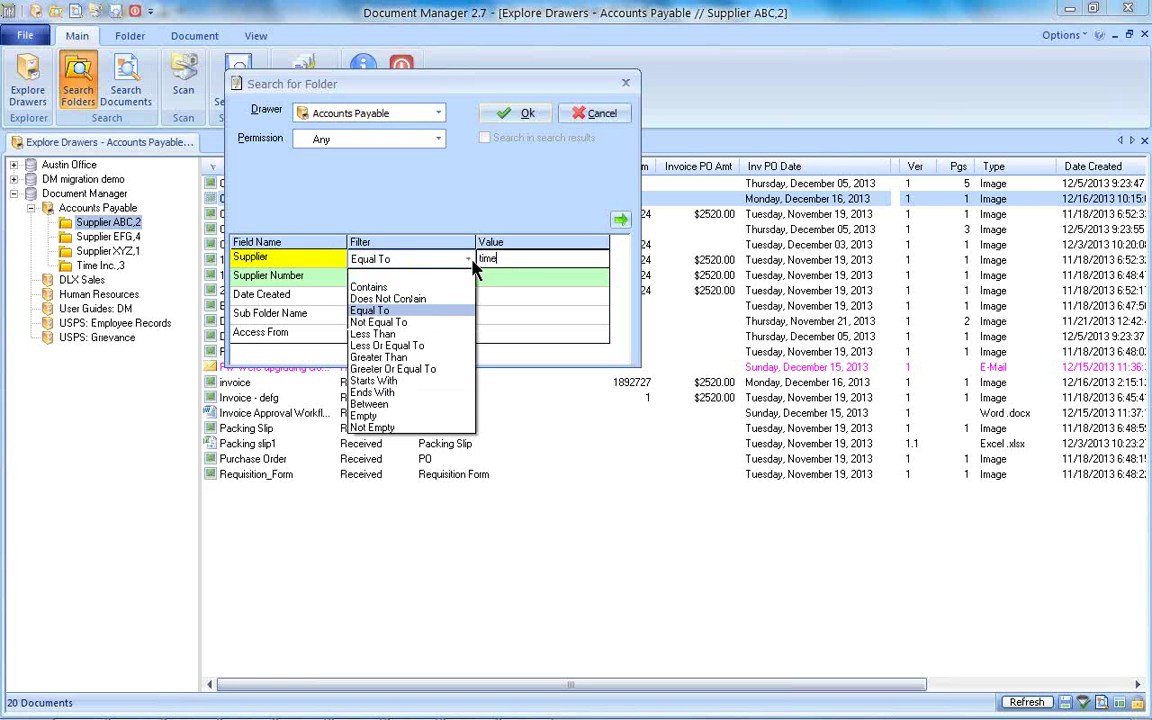
left_click(419, 288)
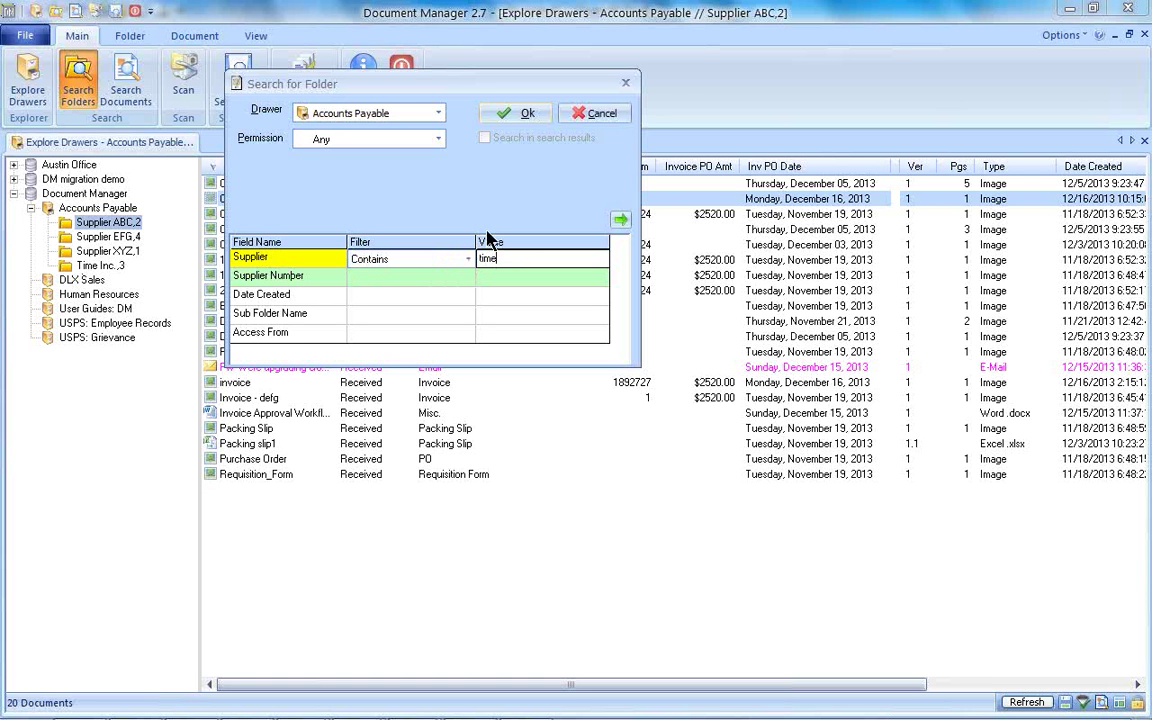
left_click(527, 113)
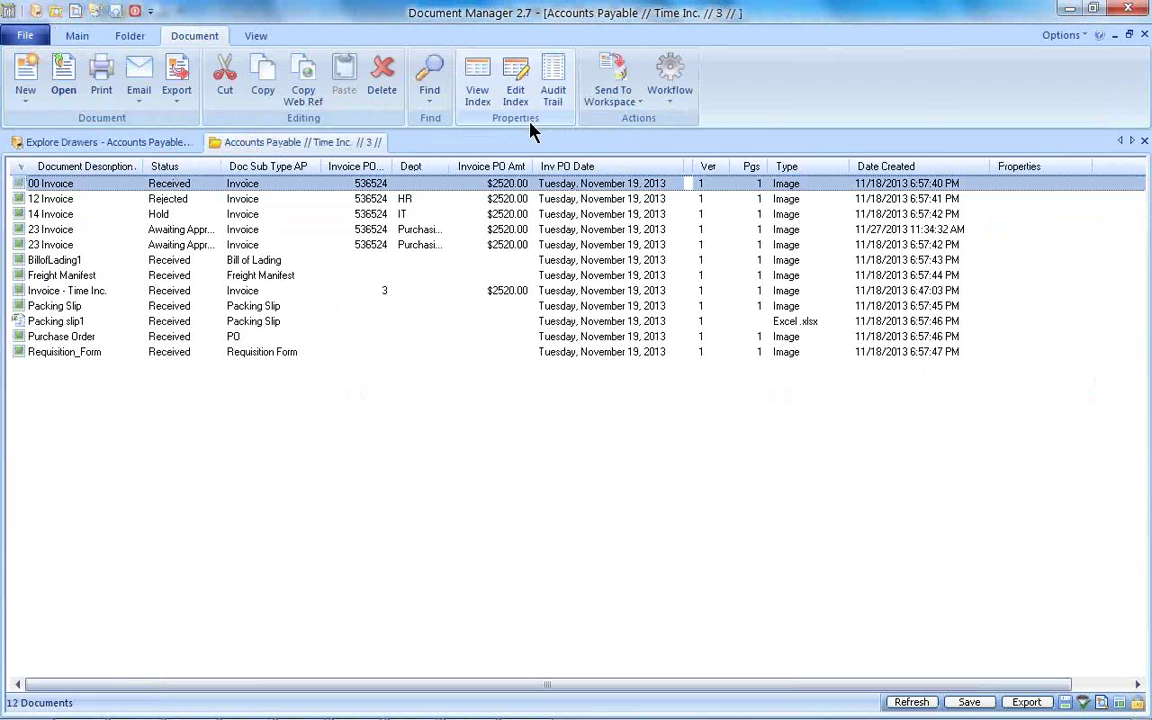
- Run the HR: Last Name saved search and cancel its last name prompt
left_click(77, 37)
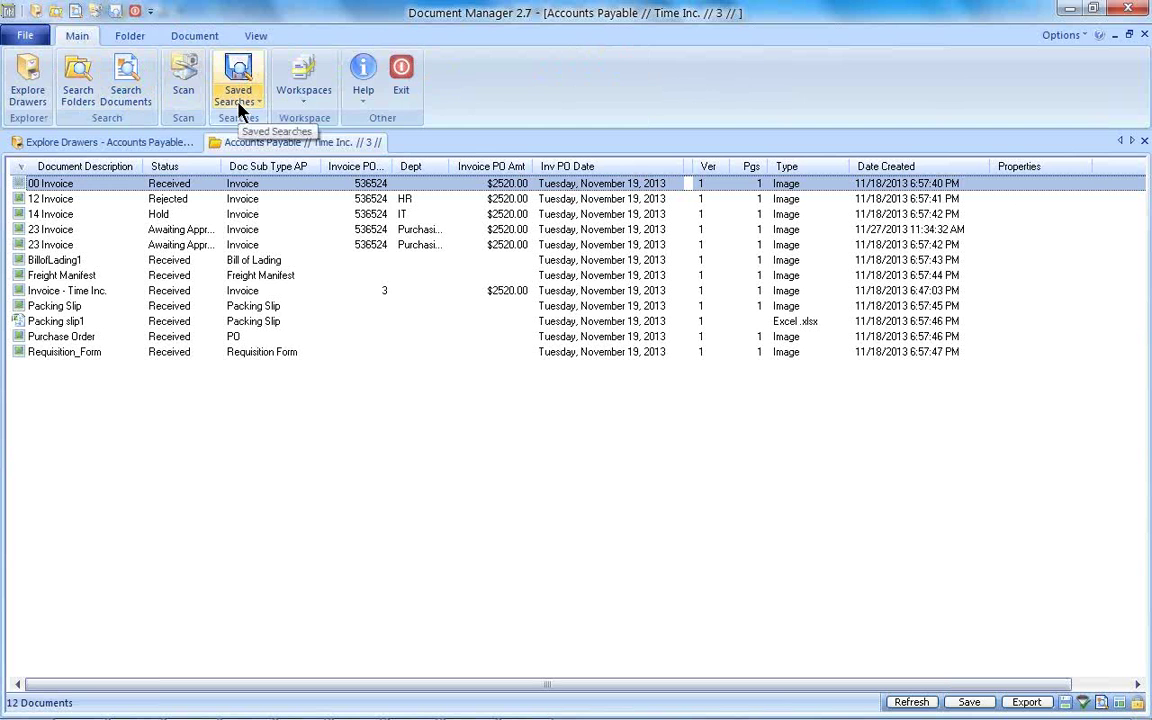
scroll(239, 110, "down", 2)
left_click(77, 35)
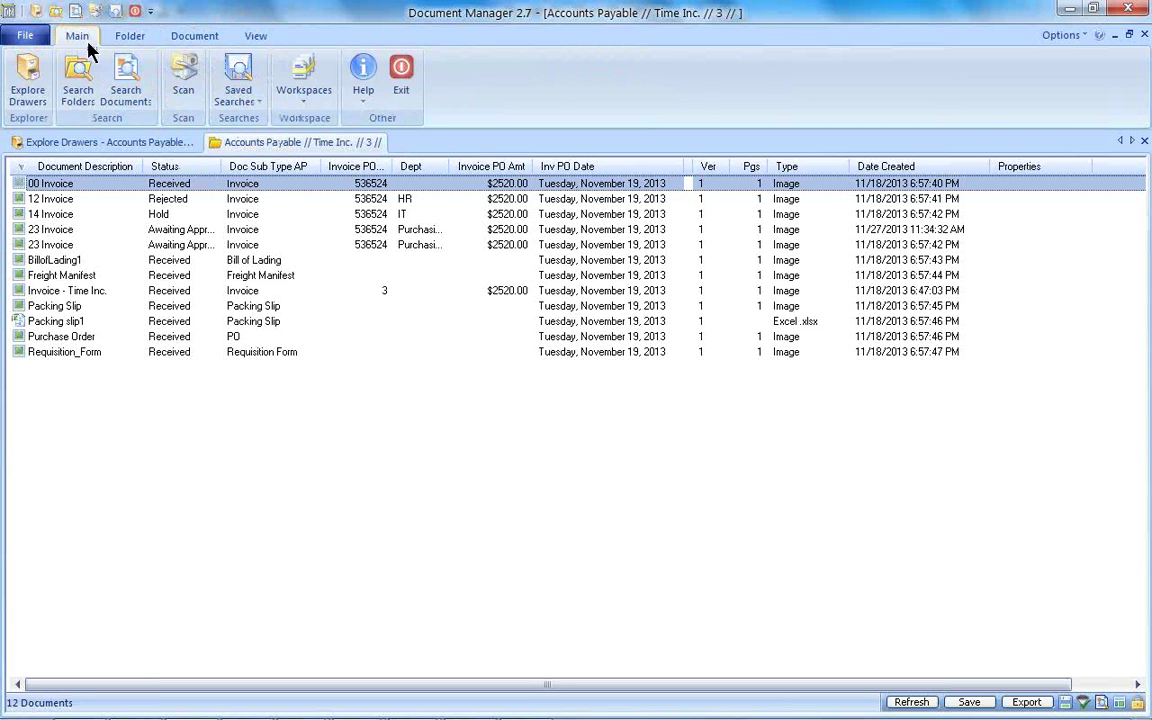
left_click(222, 102)
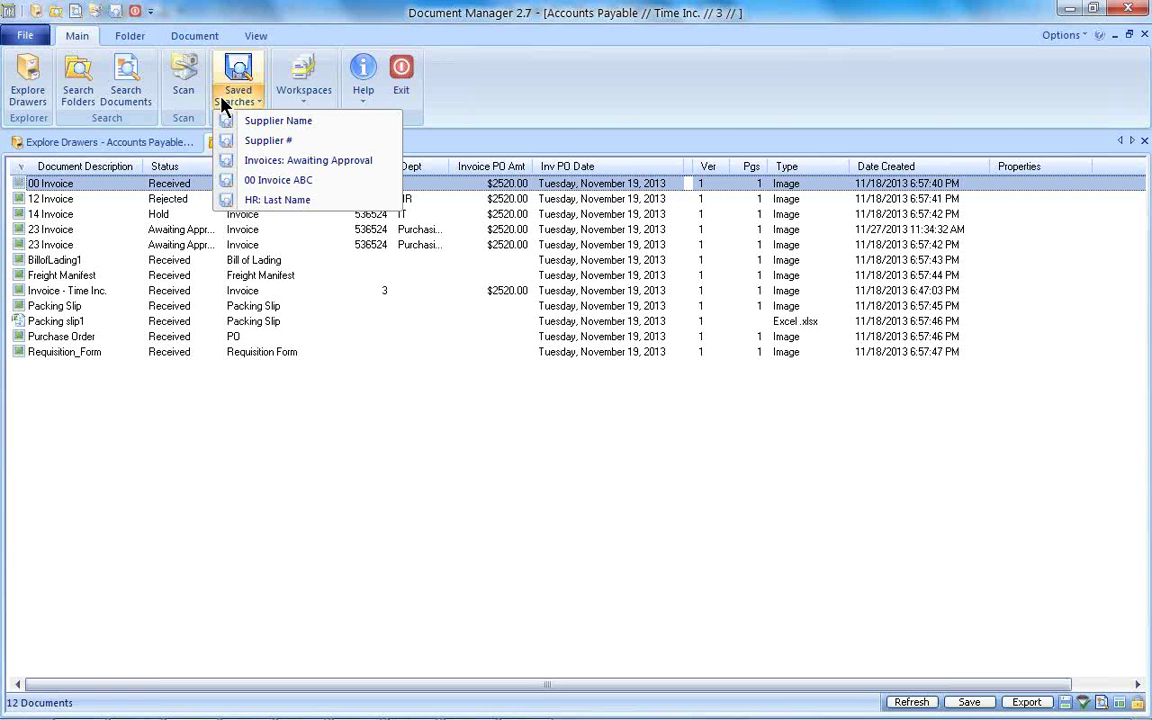
left_click(268, 203)
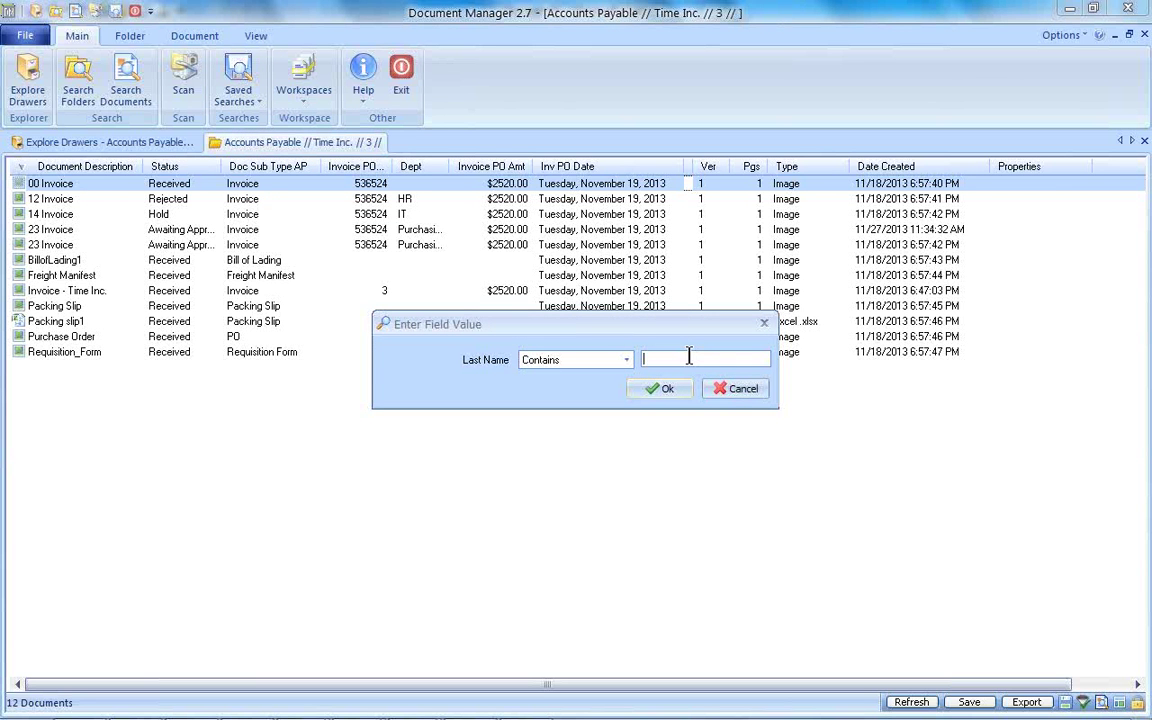
left_click(741, 390)
- Open the Saved Searches / Folder Shortcuts manager listing the five saved searches
left_click(64, 37)
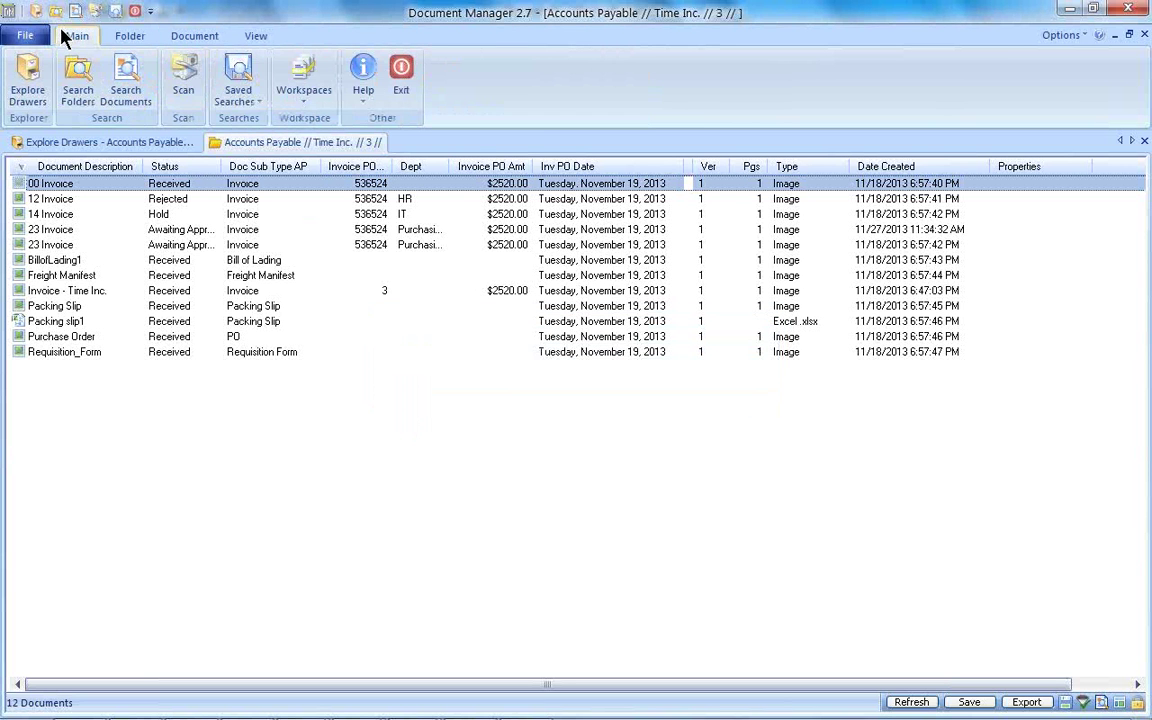
left_click(250, 104)
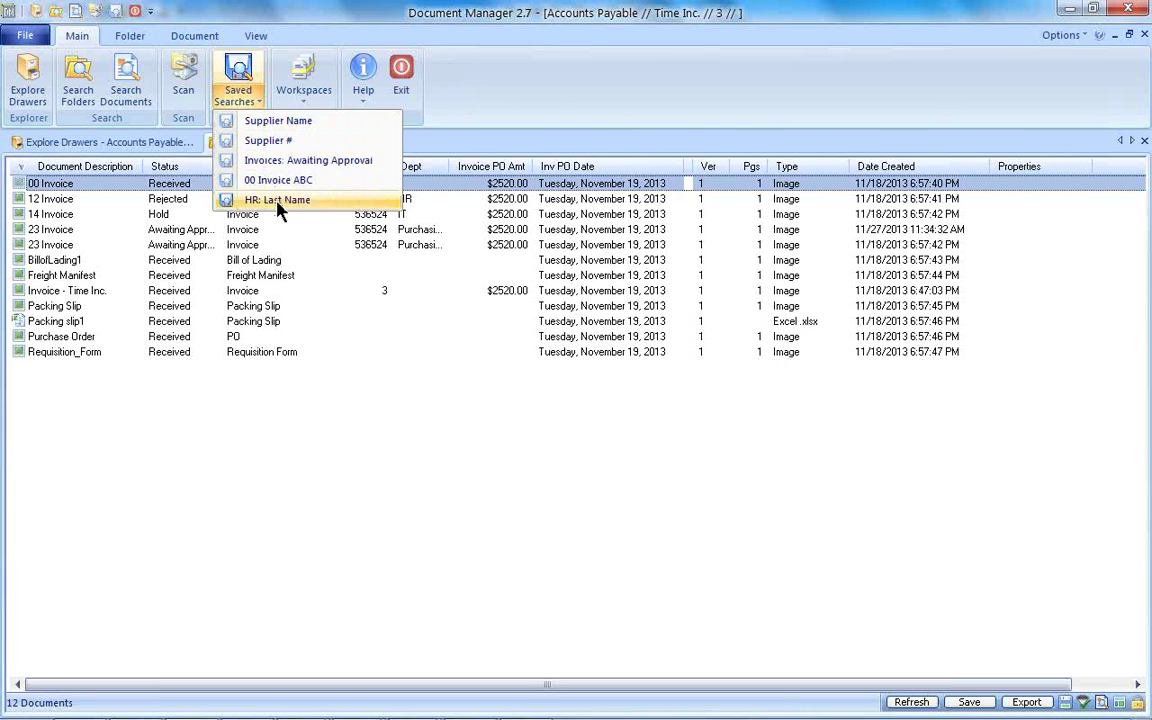
left_click(240, 74)
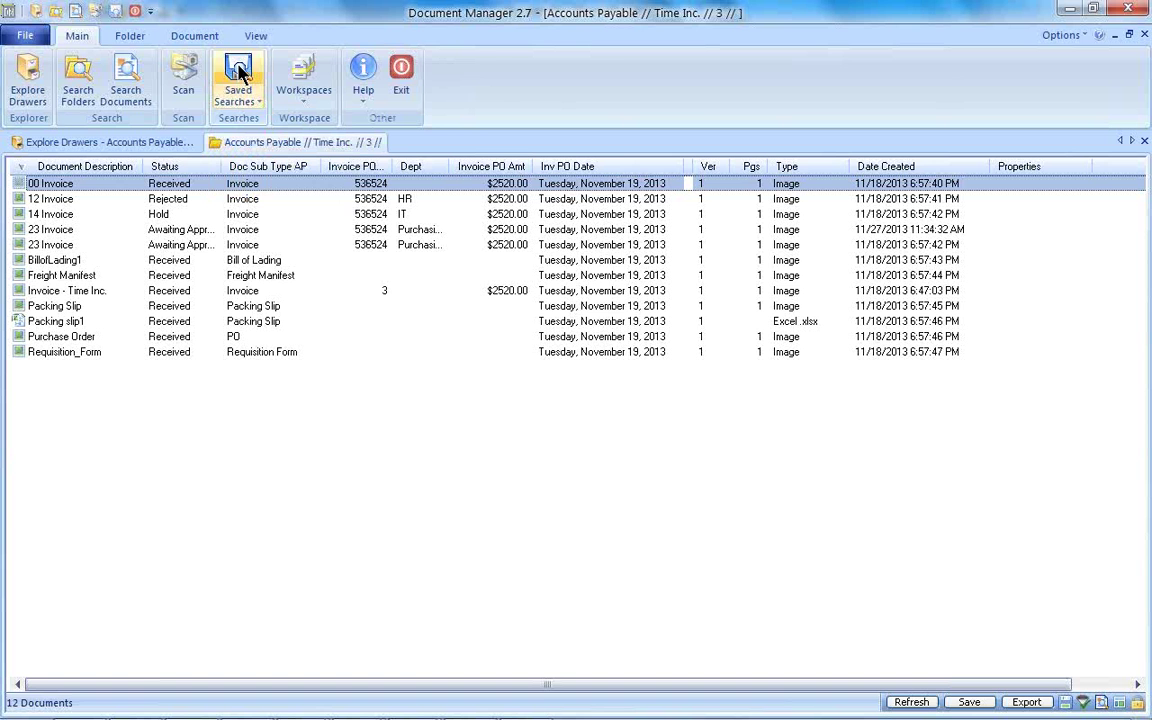
scroll(213, 56, "down", 2)
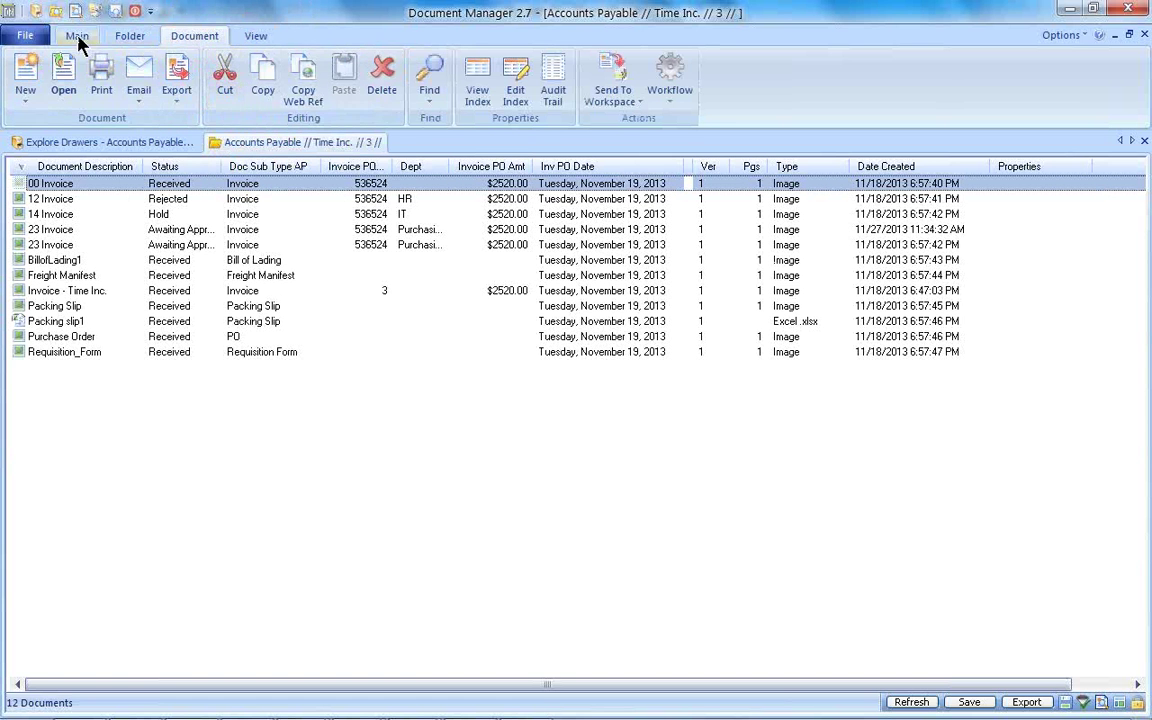
left_click(77, 36)
left_click(238, 72)
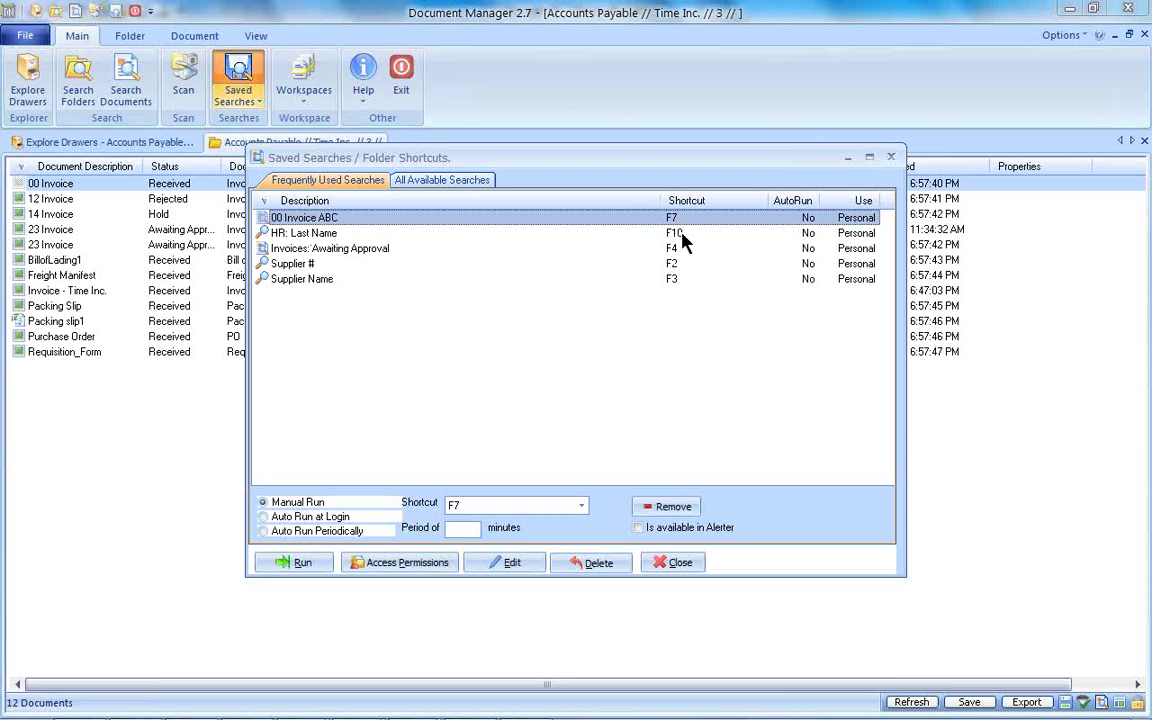
left_click(683, 238)
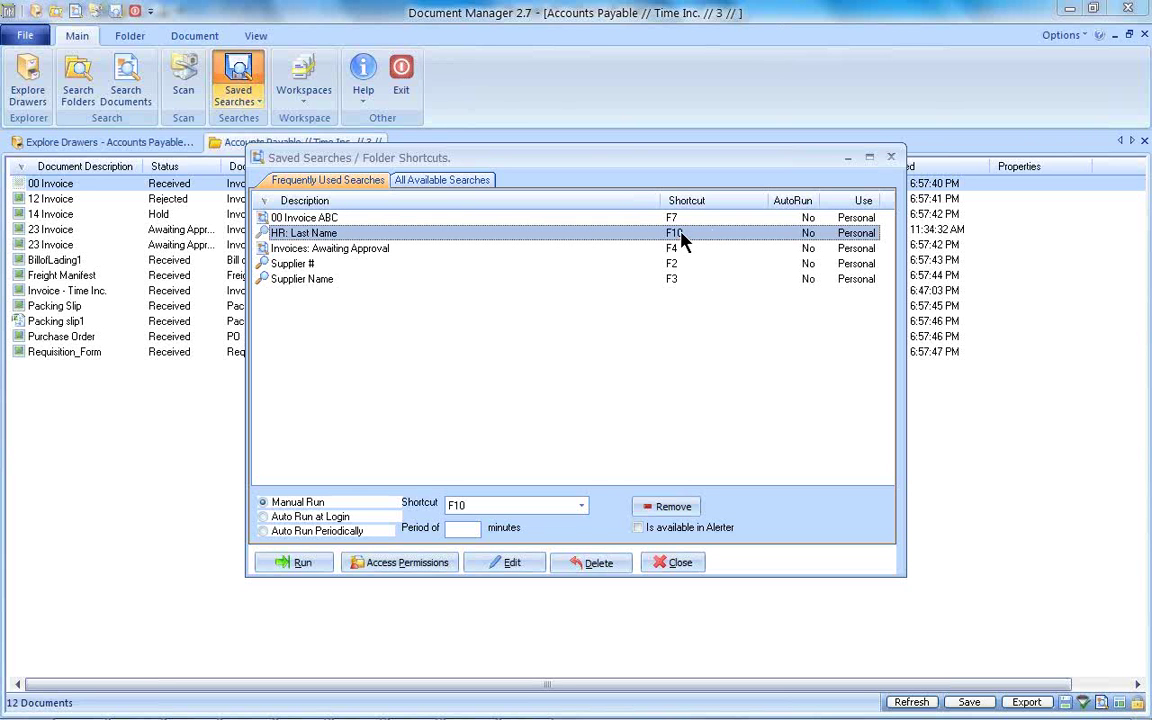
left_click(581, 507)
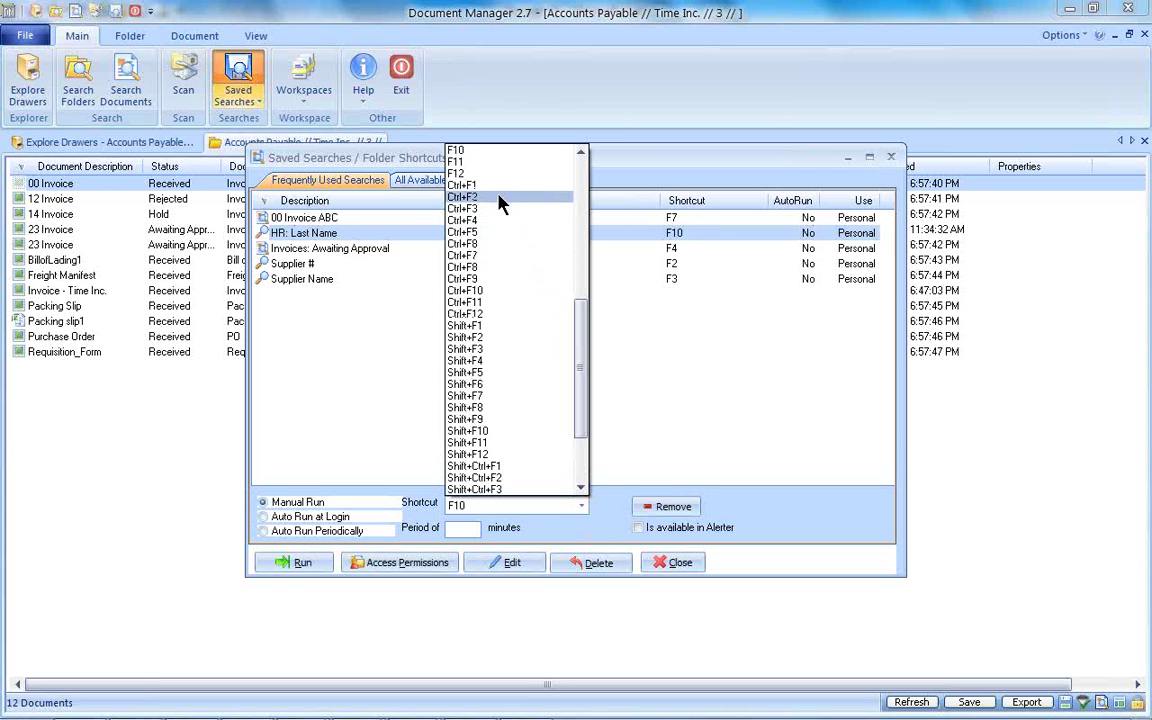
left_click(697, 361)
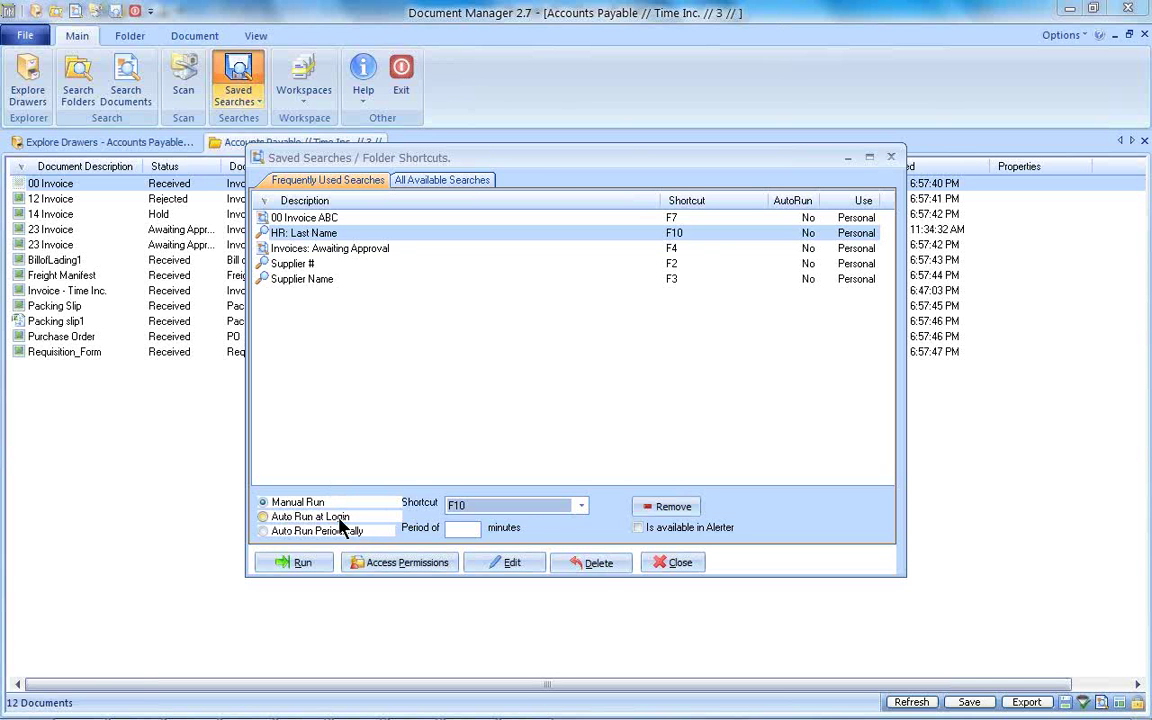
left_click(263, 517)
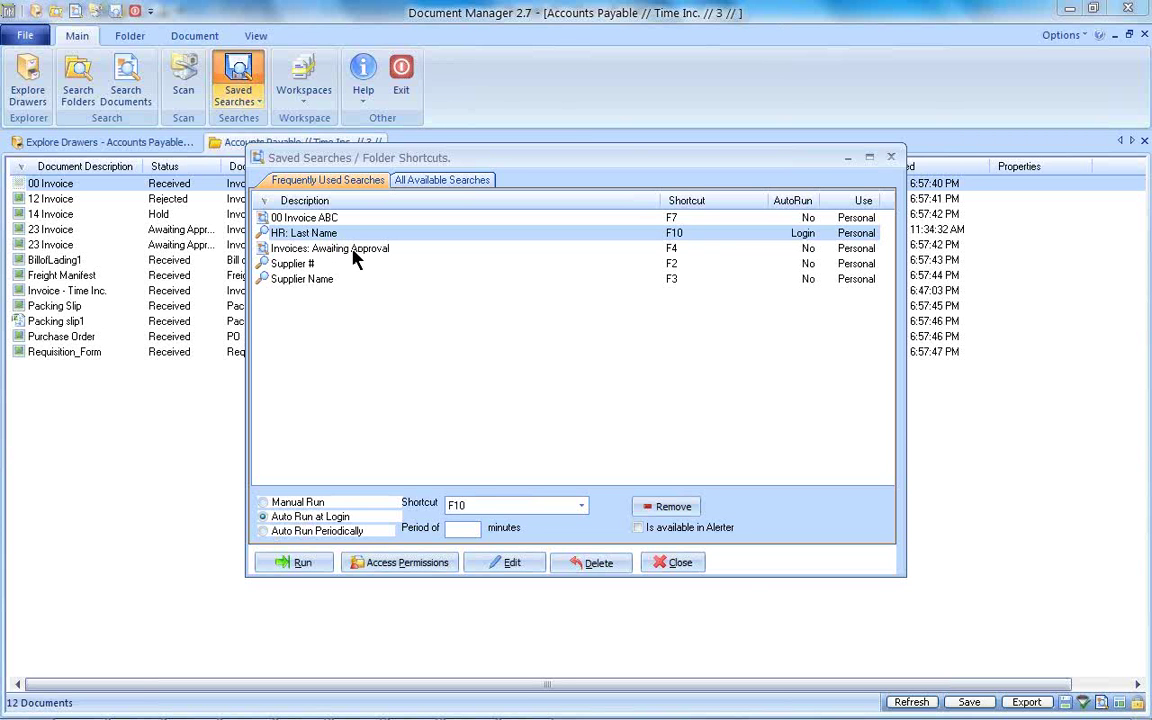
left_click(262, 503)
left_click(427, 185)
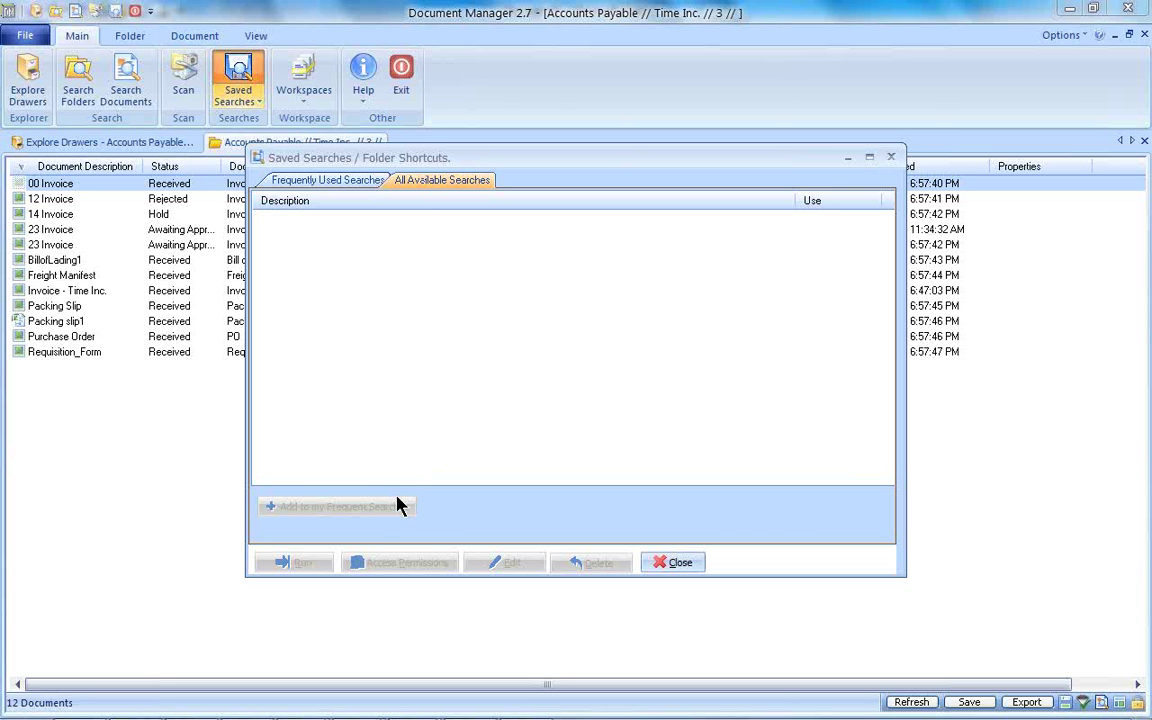
left_click(370, 518)
left_click(330, 180)
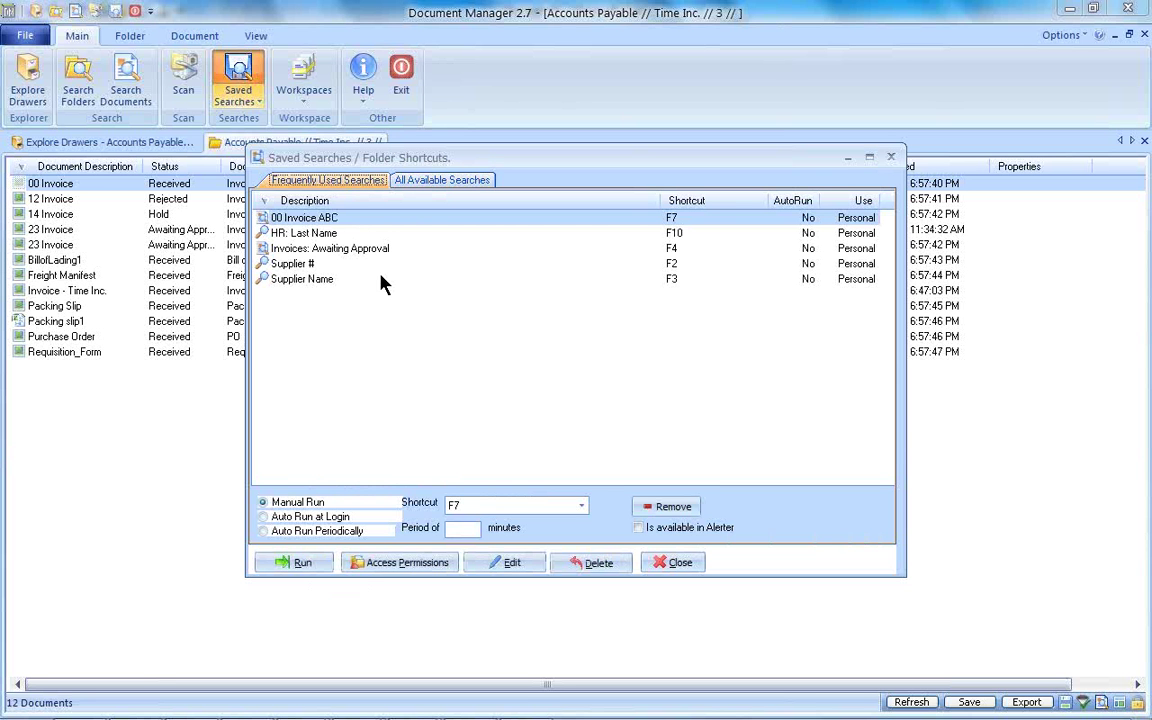
left_click(674, 564)
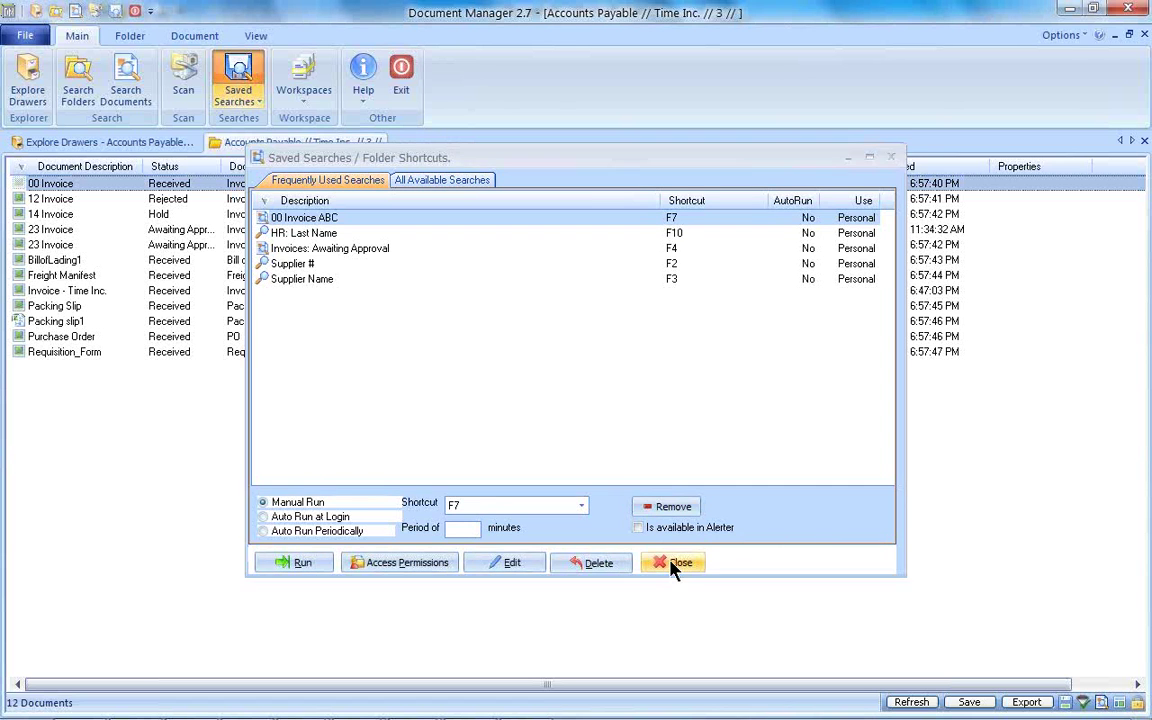
- Close the saved searches manager and start a folder search in the Human Resources drawer
left_click(68, 40)
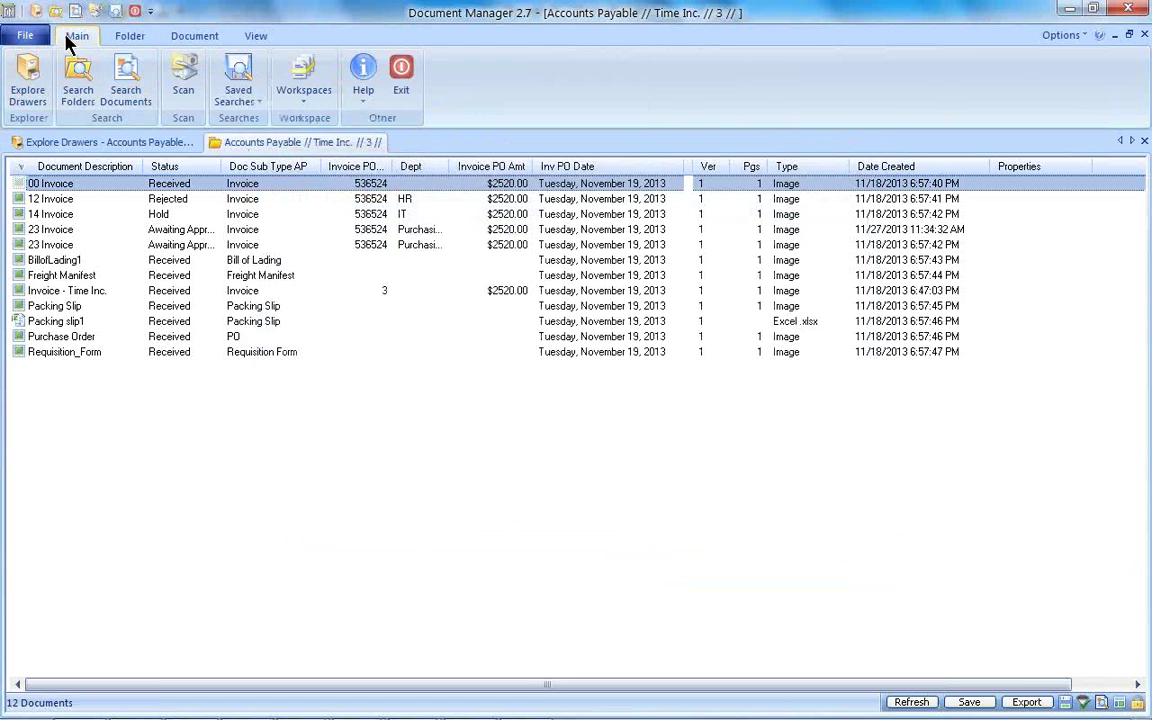
left_click(138, 76)
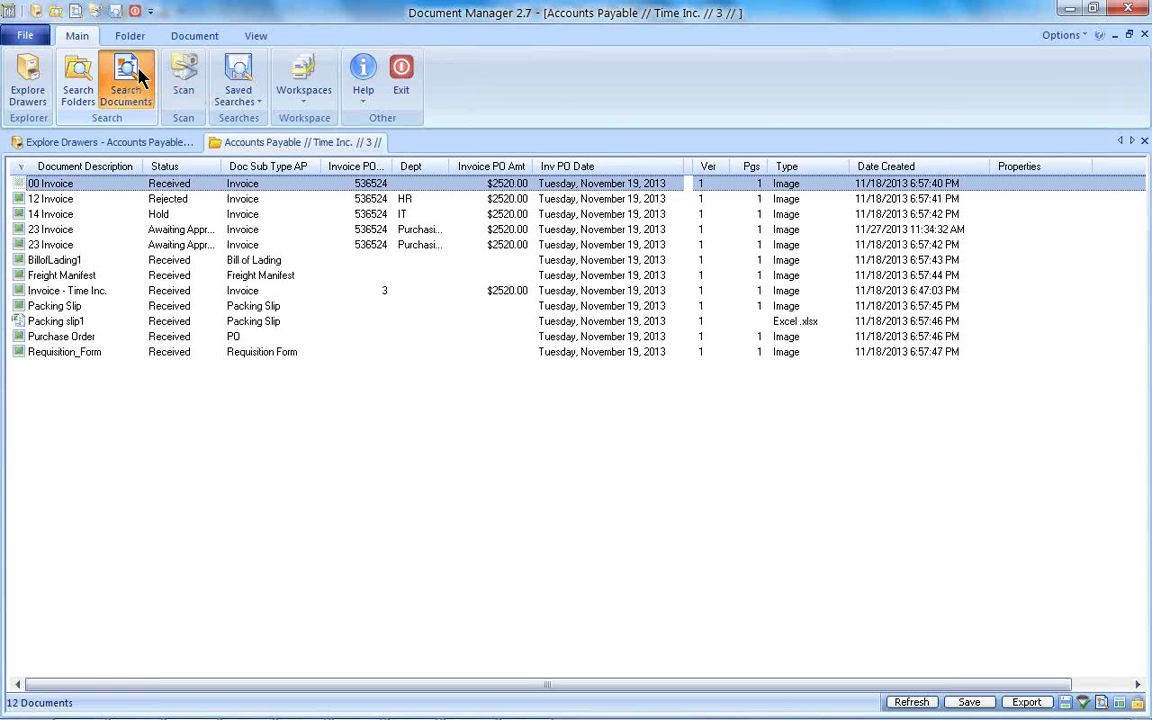
left_click(82, 80)
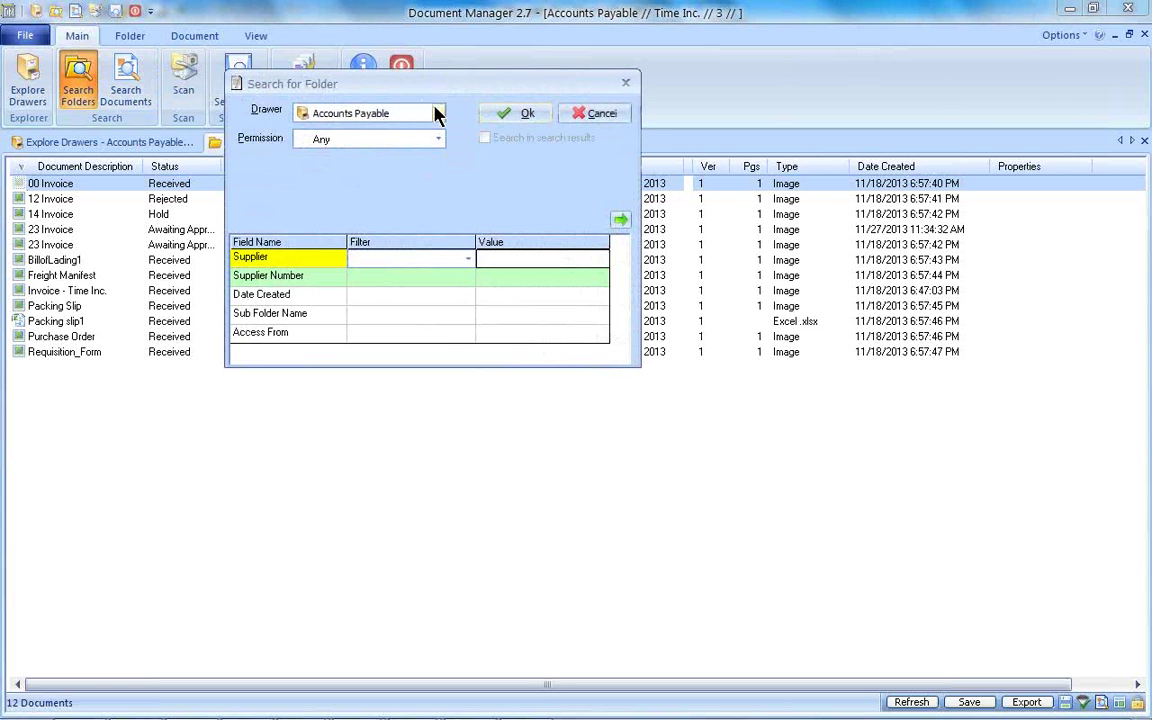
left_click(436, 113)
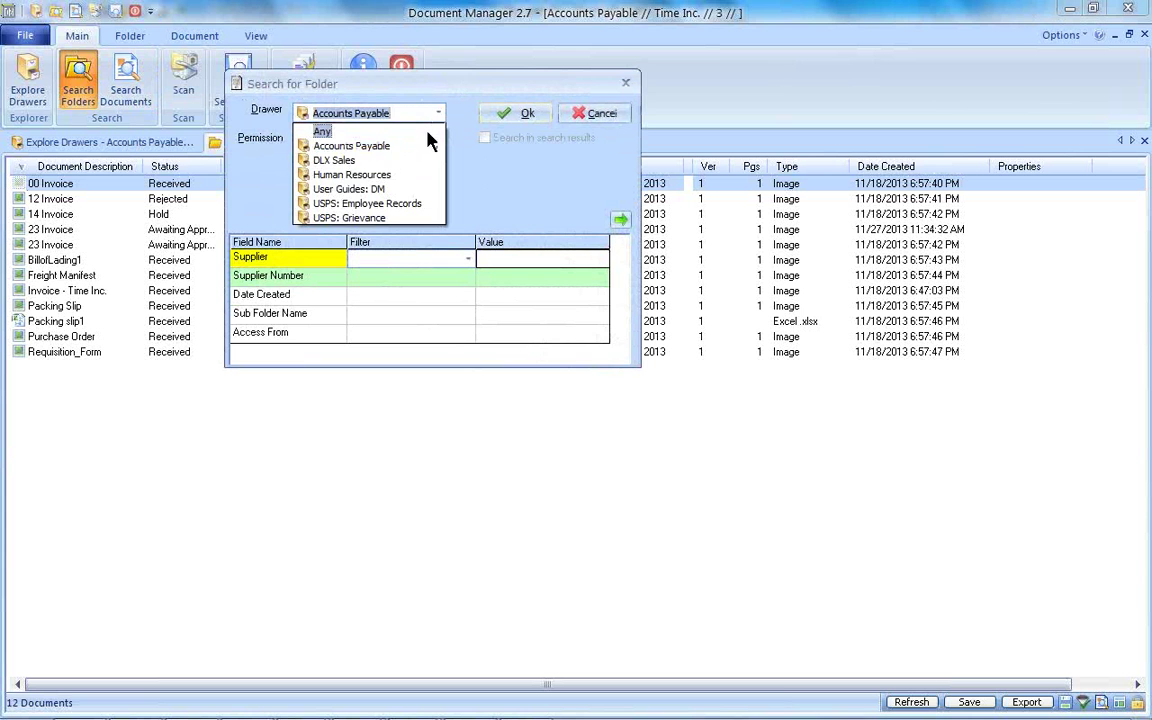
left_click(394, 175)
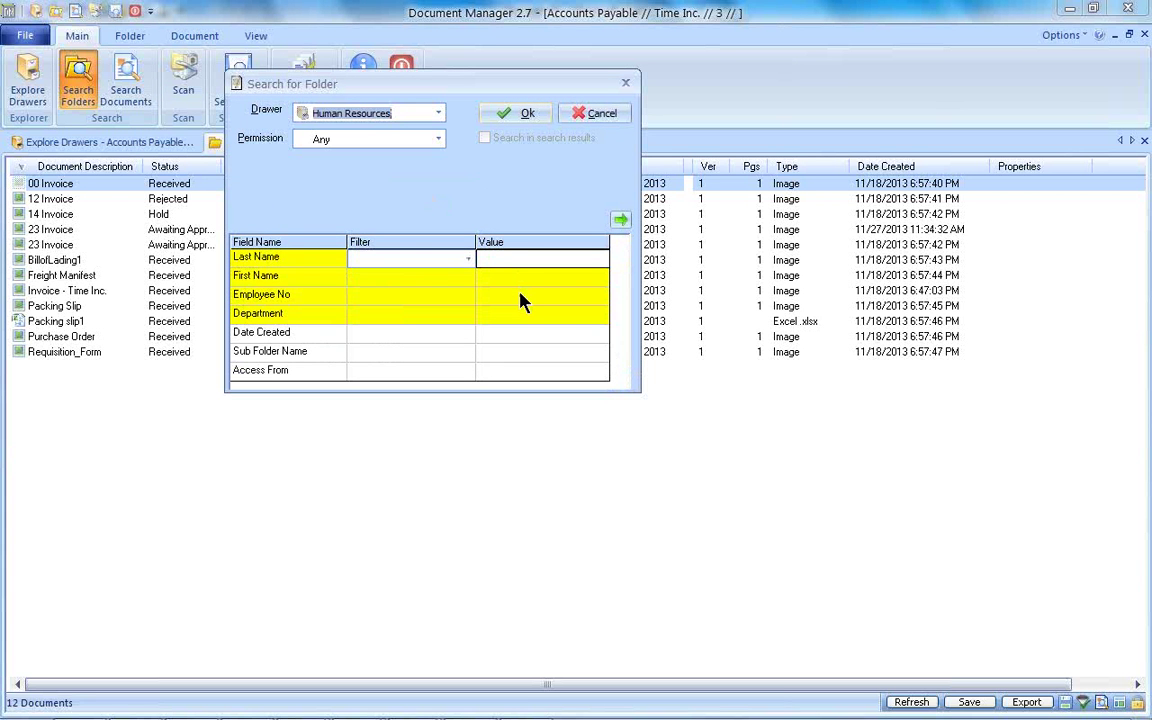
- Set the Employee No criterion to Contains with the value %prompt
left_click(484, 295)
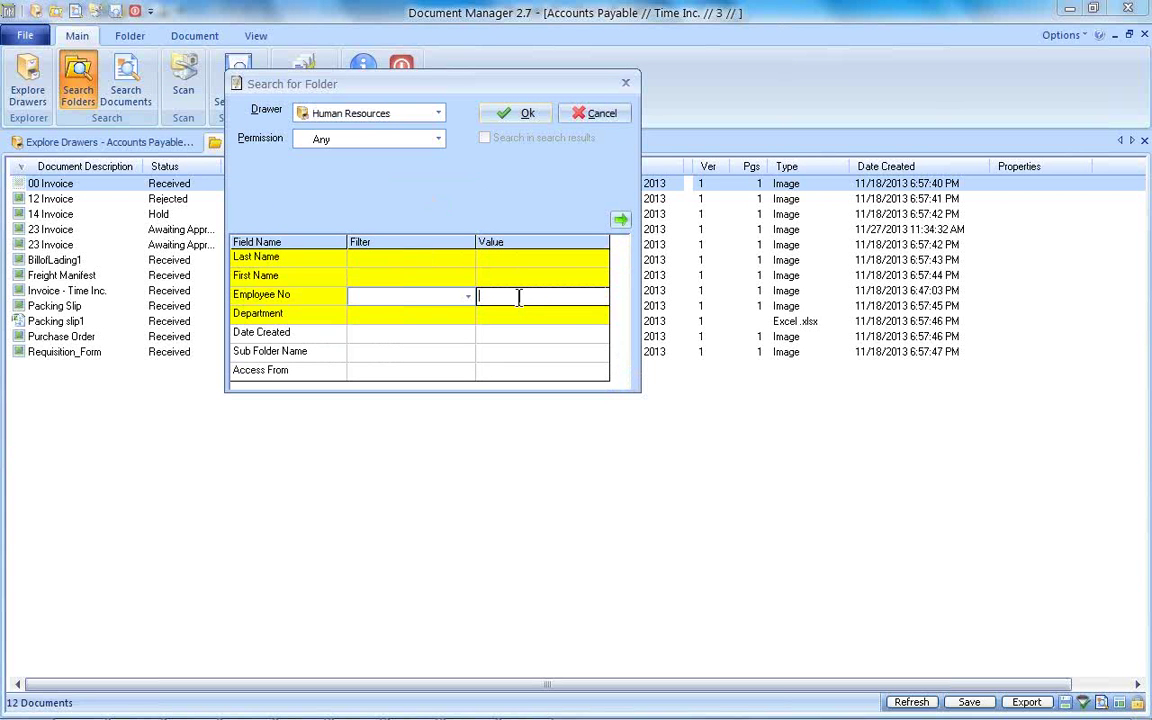
left_click(467, 297)
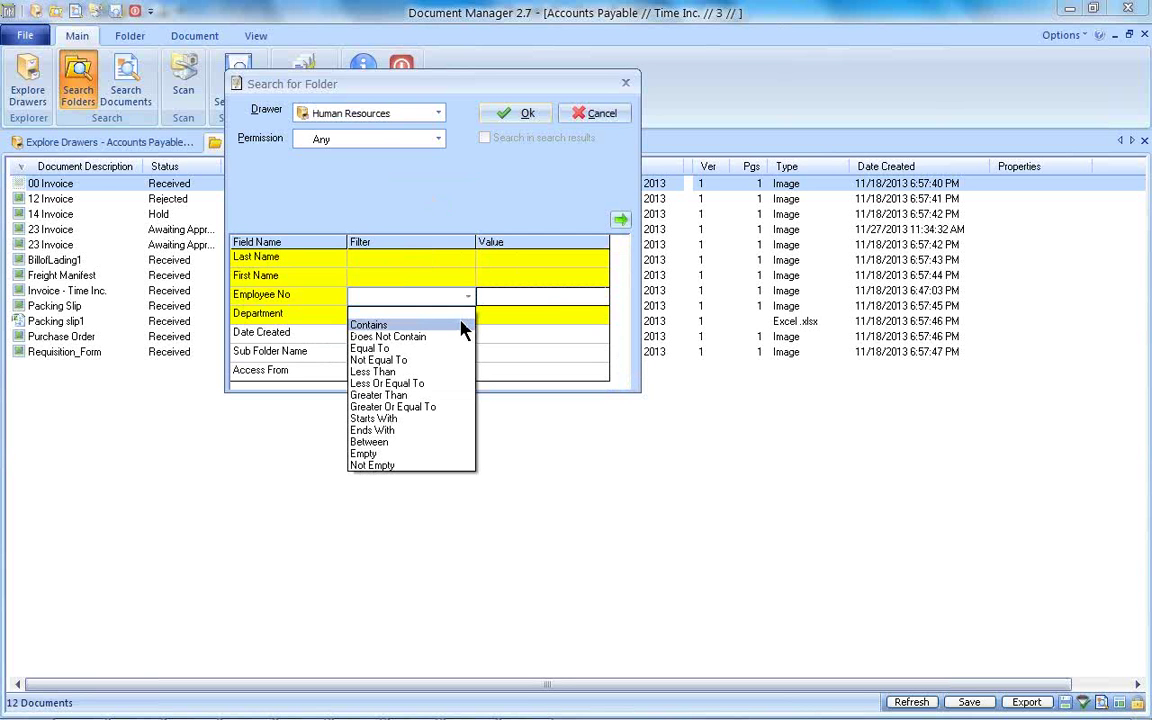
left_click(463, 330)
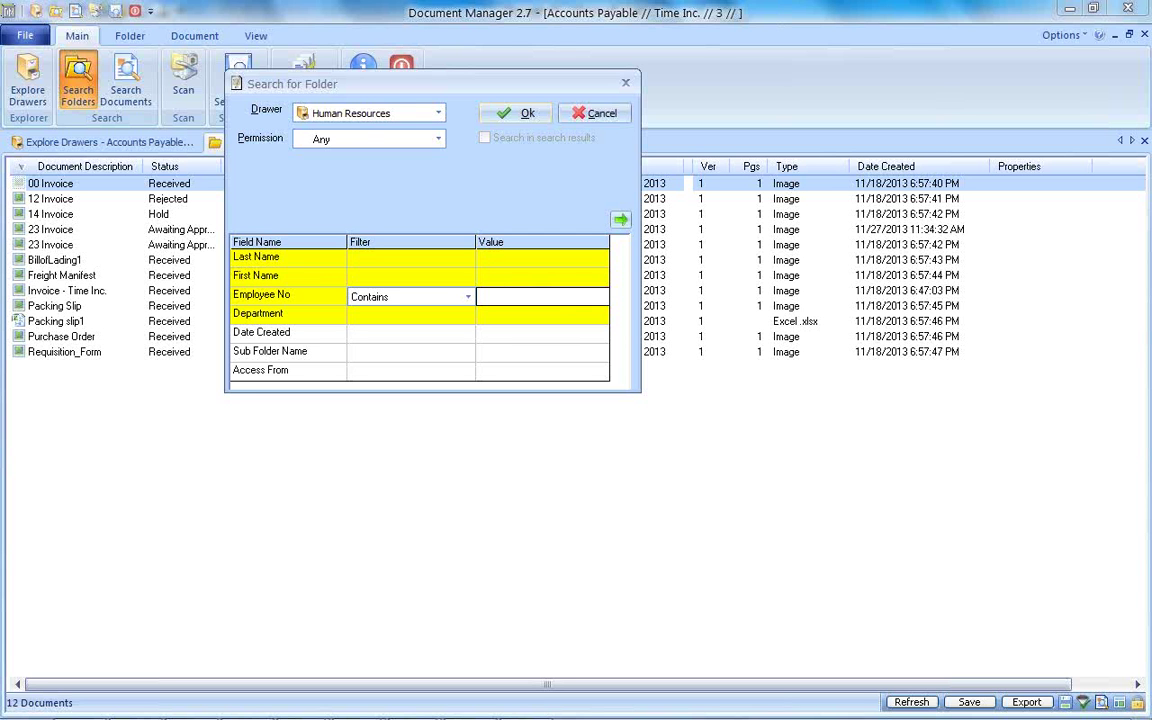
type("%prompt%")
key("BackSpace")
left_click_drag(522, 296, 450, 300)
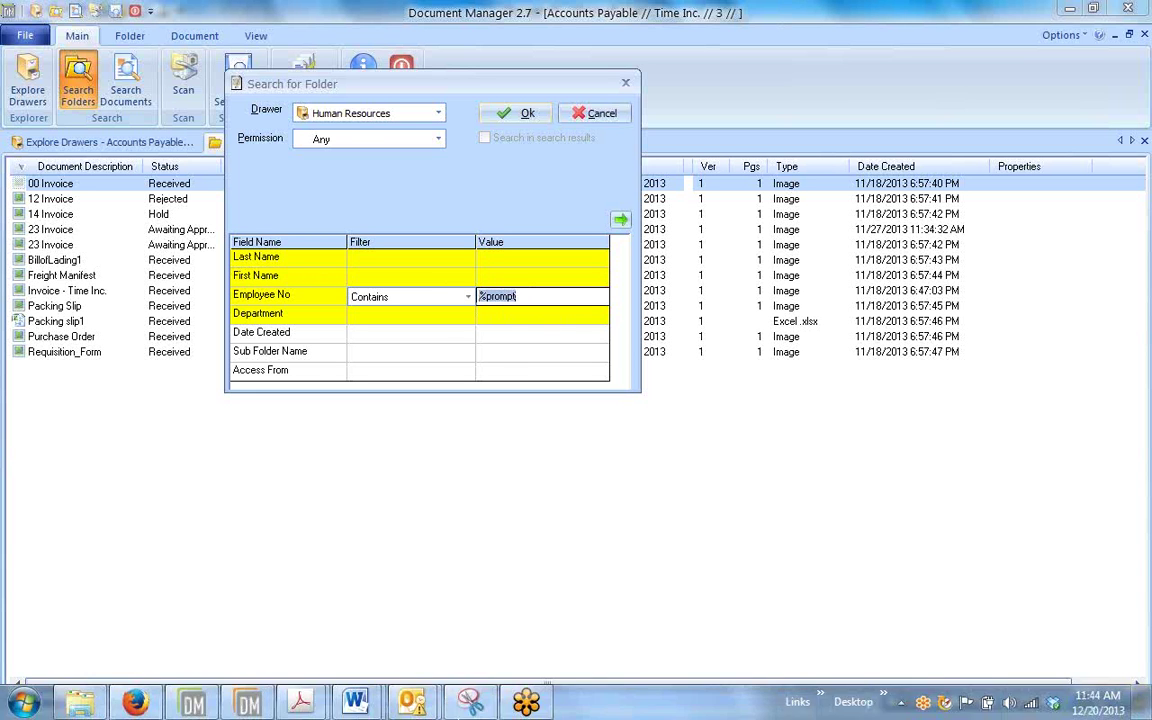
- In the user guide PDF, scroll to Table 19's Value row and highlight the %PROMPT explanation
mouse_move(316, 708)
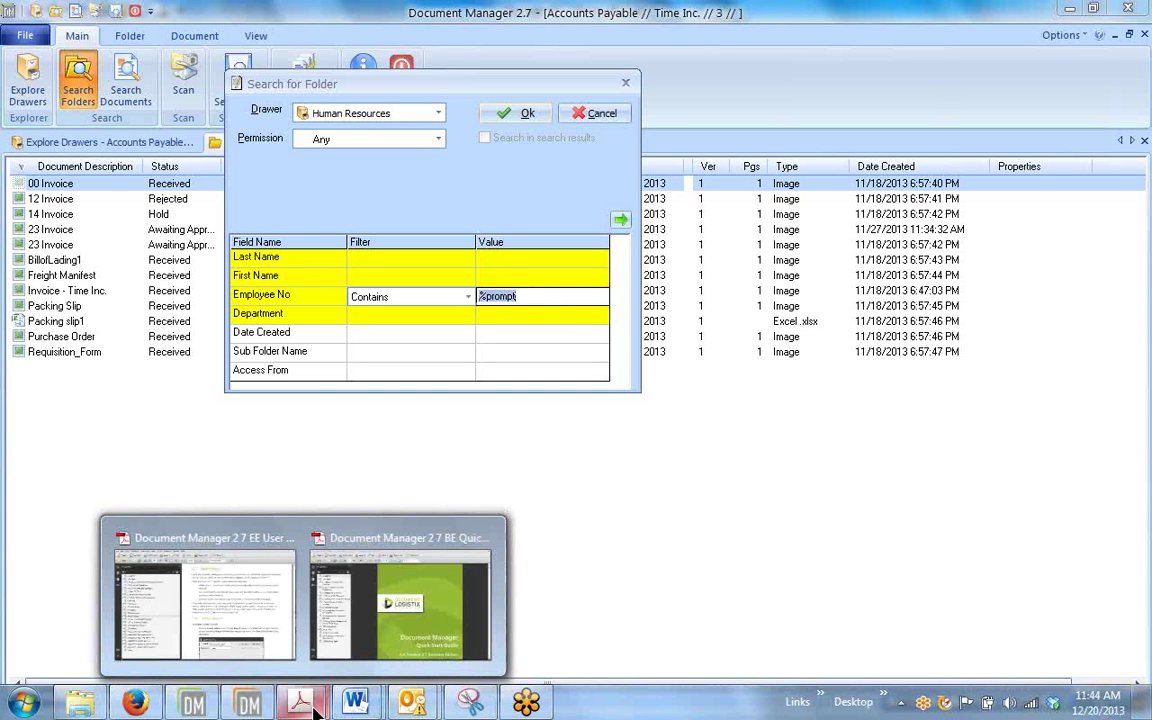
left_click(242, 554)
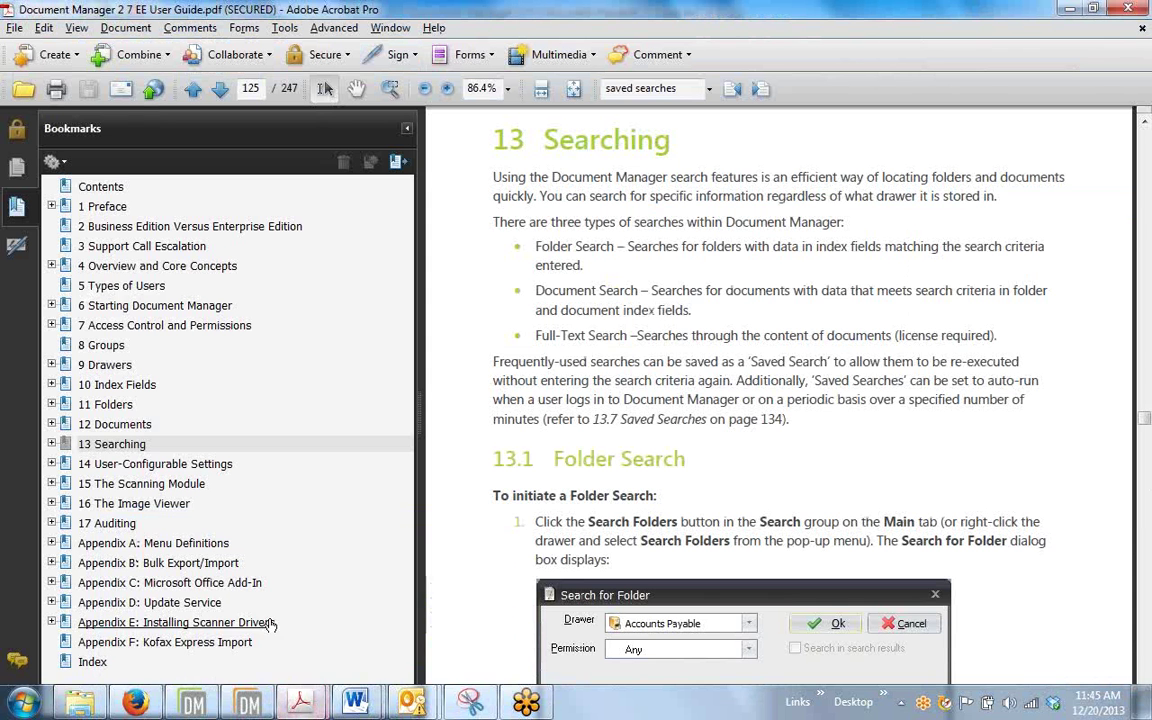
scroll(718, 488, "down", 5)
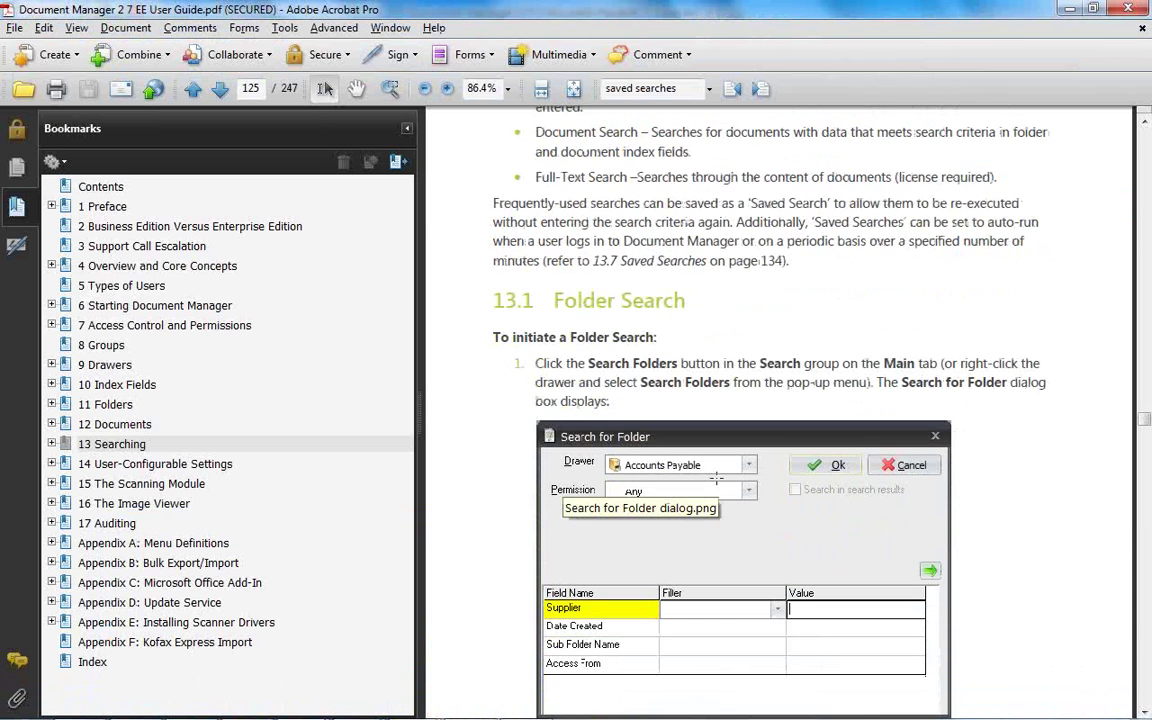
scroll(716, 477, "down", 10)
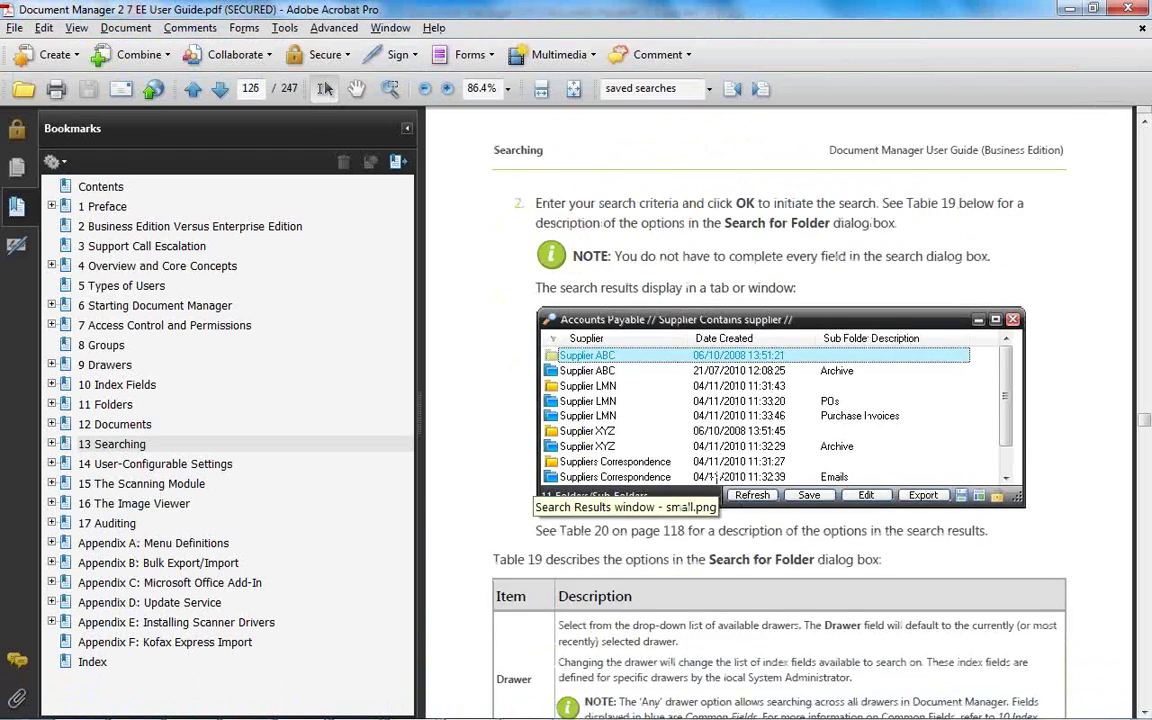
scroll(716, 477, "down", 15)
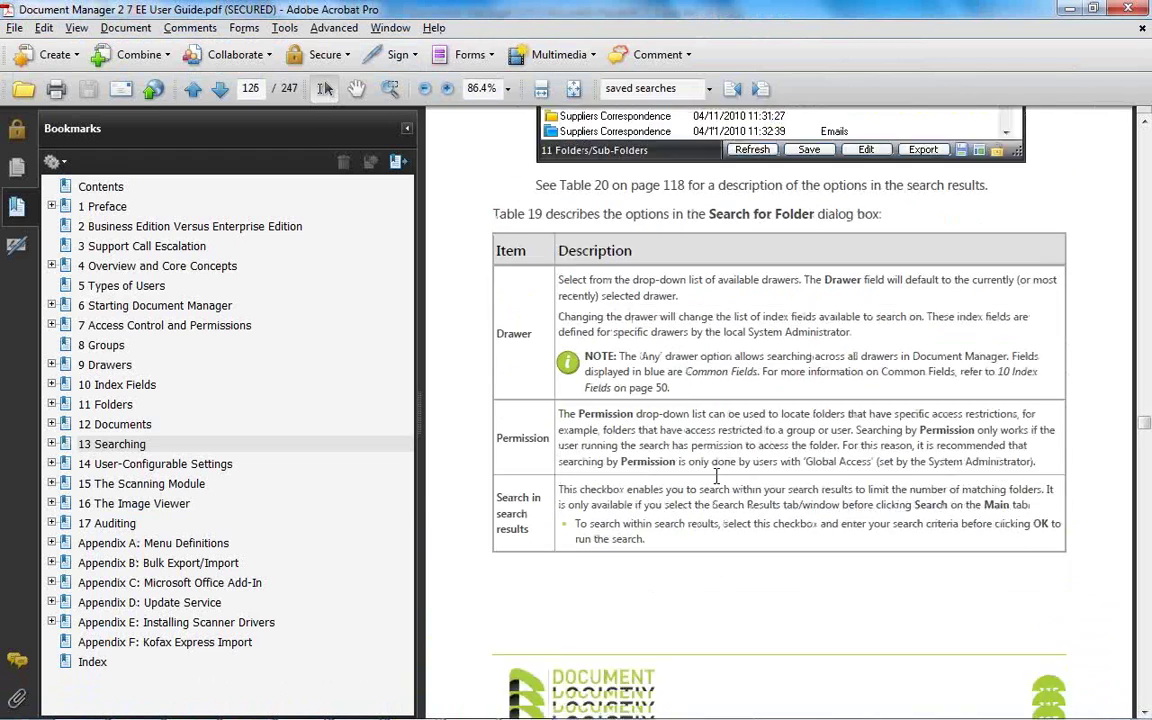
scroll(716, 476, "down", 8)
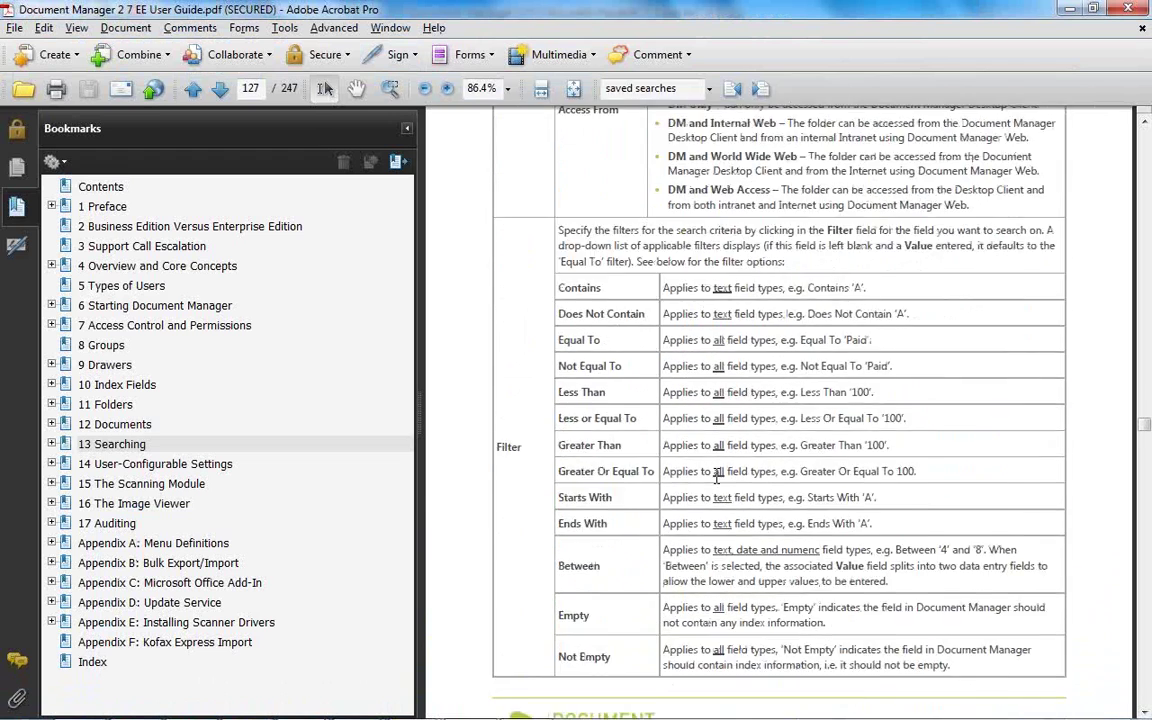
scroll(716, 477, "down", 20)
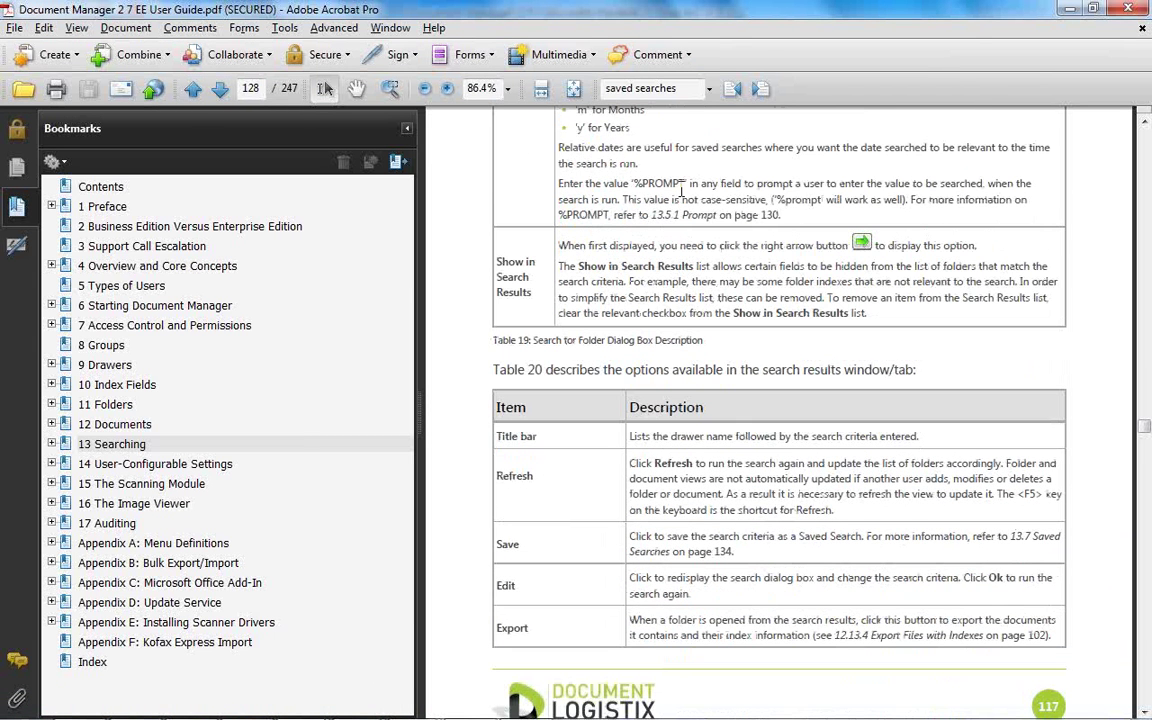
left_click_drag(630, 184, 741, 186)
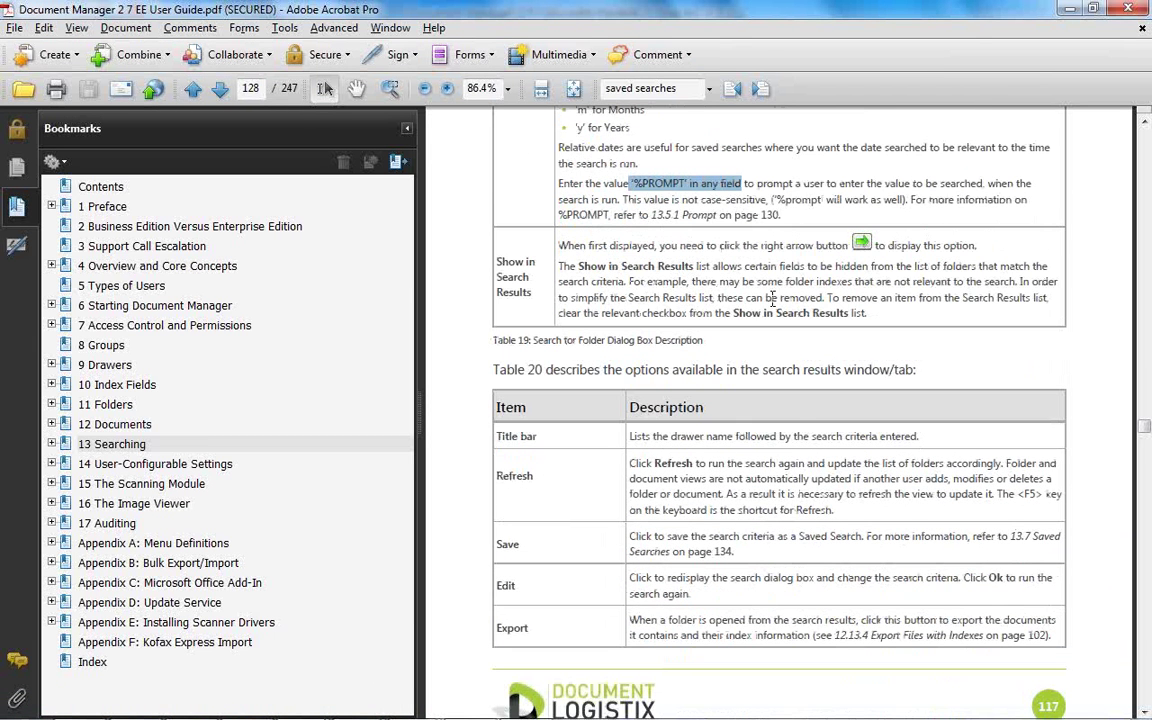
scroll(760, 300, "up", 4)
scroll(790, 330, "up", 3)
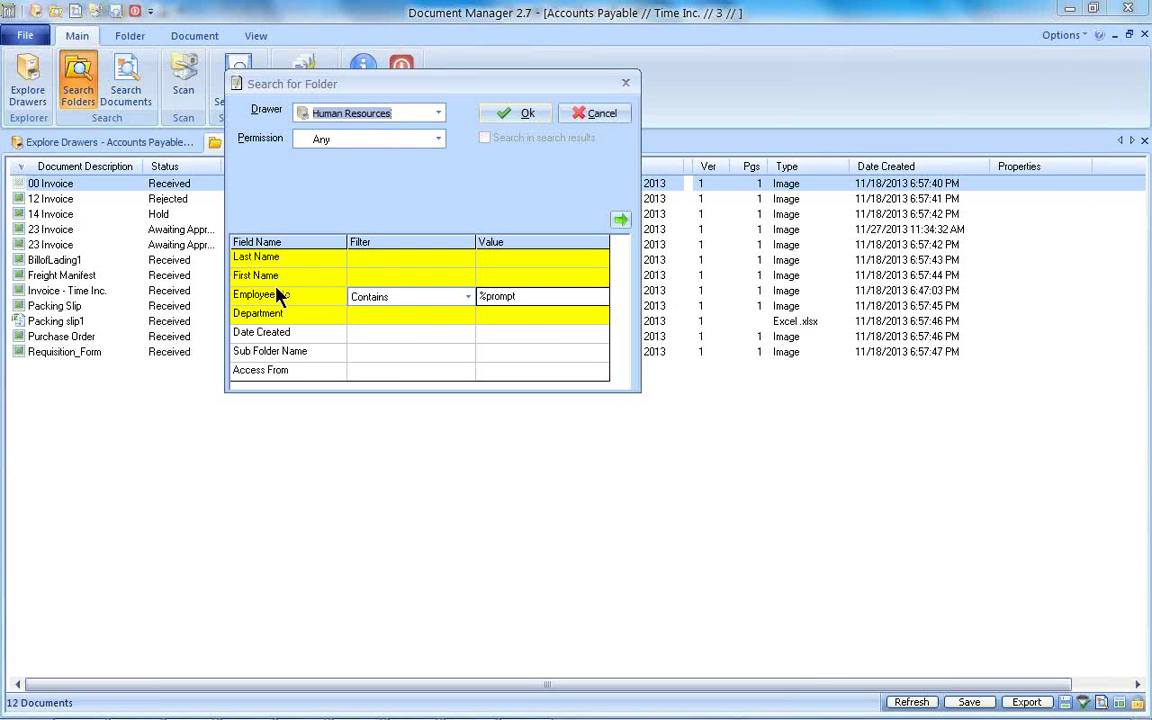
- Run the Human Resources search, leaving the Employee No prompt blank to list 4 folders
left_click(528, 116)
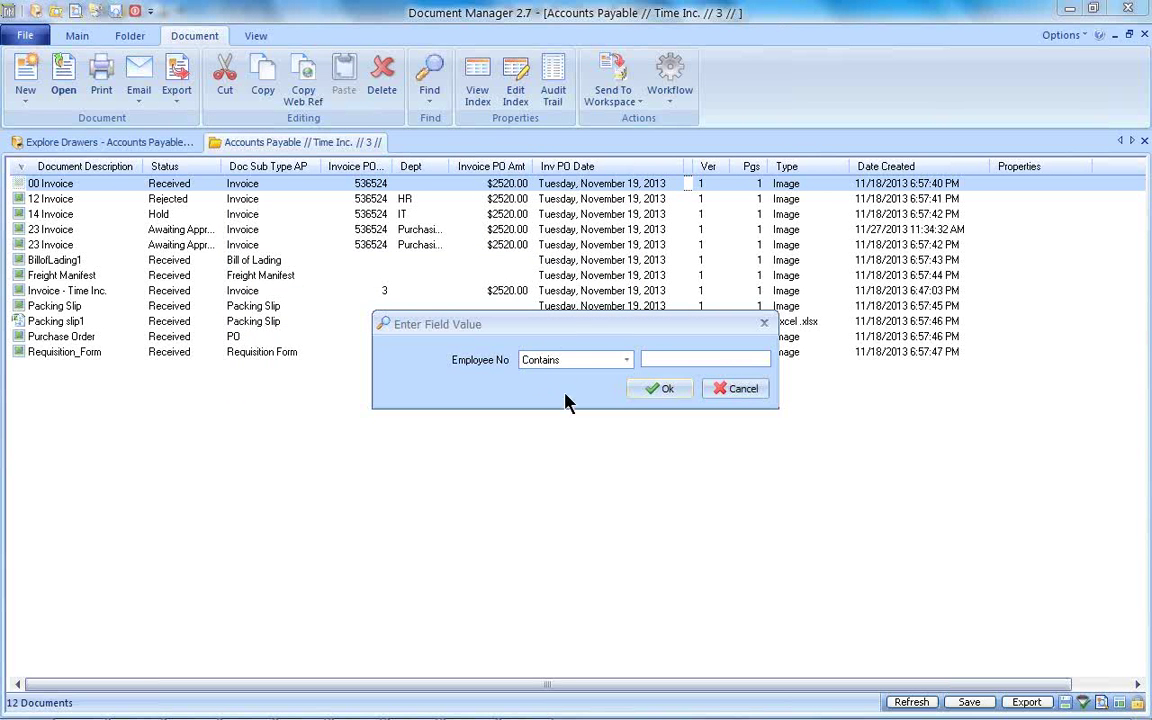
left_click(674, 390)
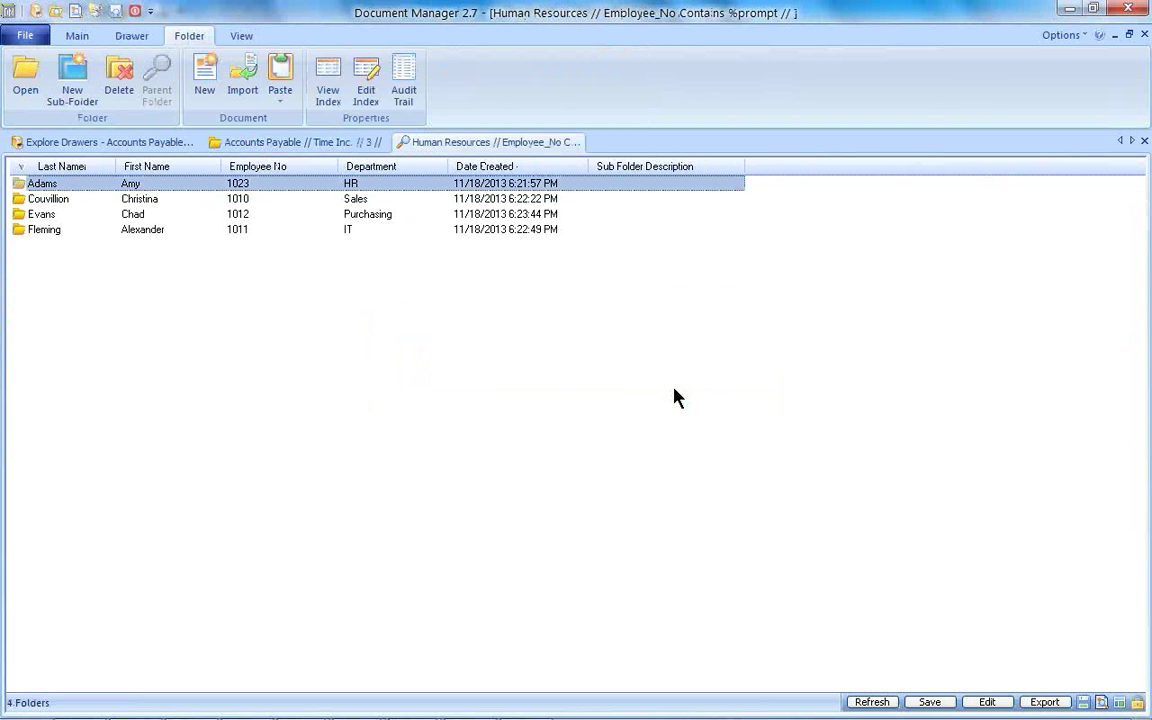
- Save the current results search under the name 'HR: Employee Number'
left_click(938, 706)
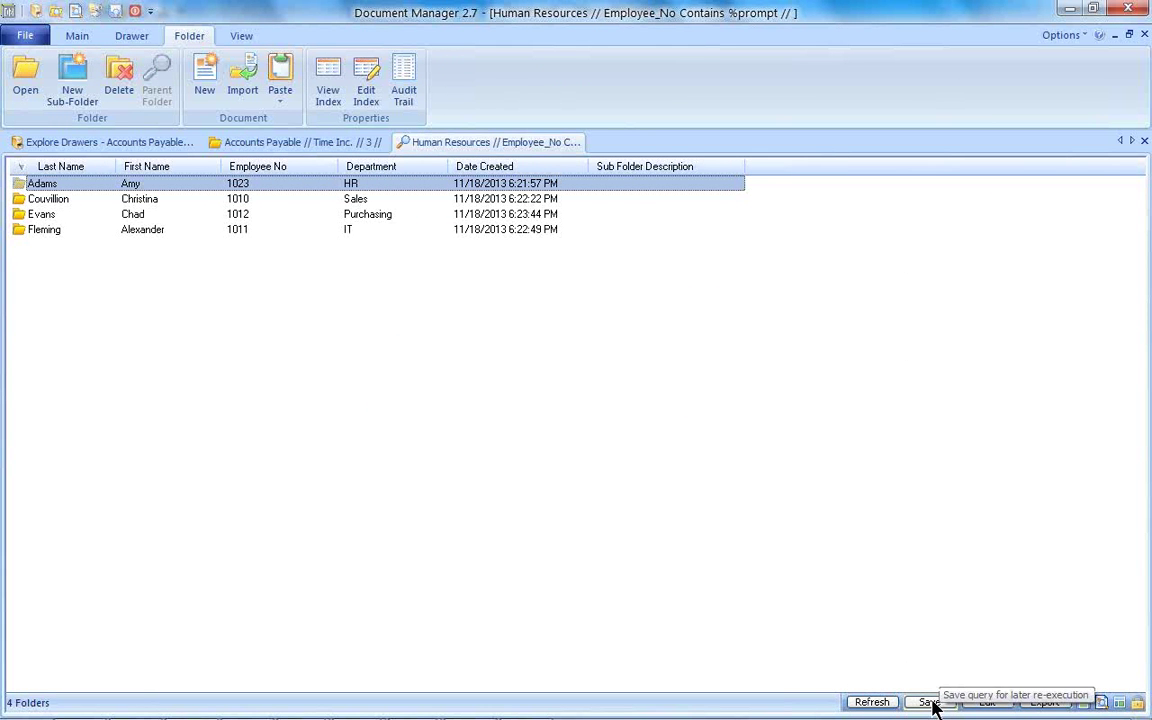
left_click(932, 704)
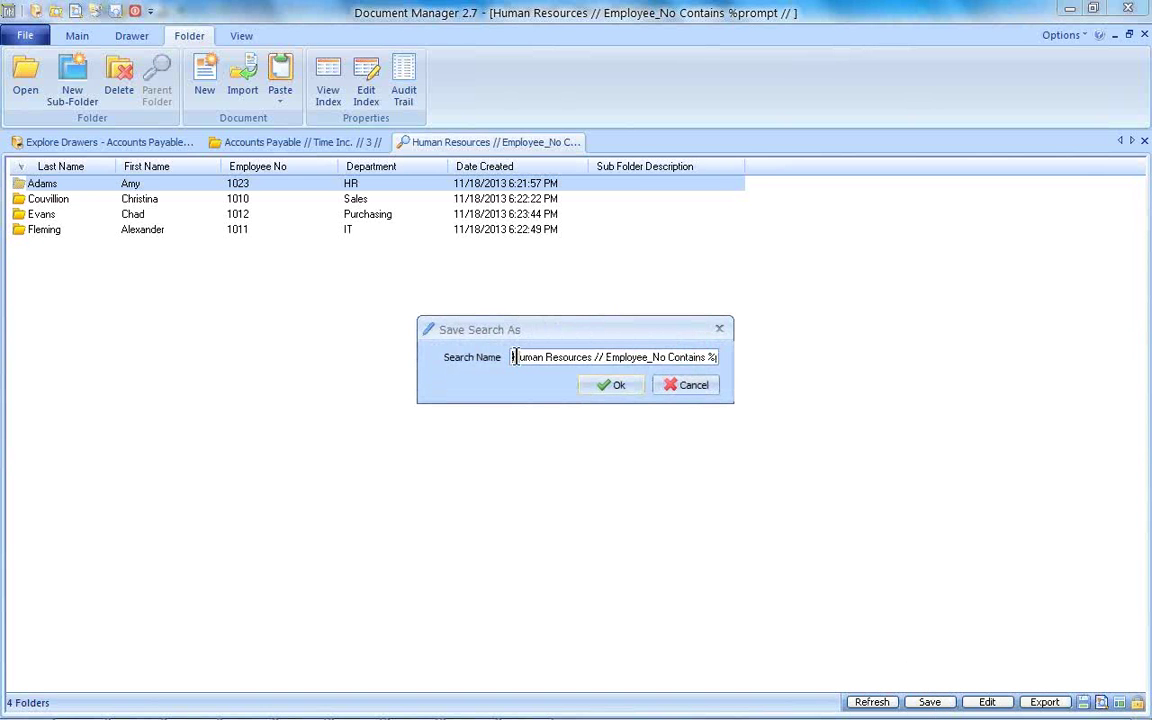
left_click_drag(518, 357, 757, 353)
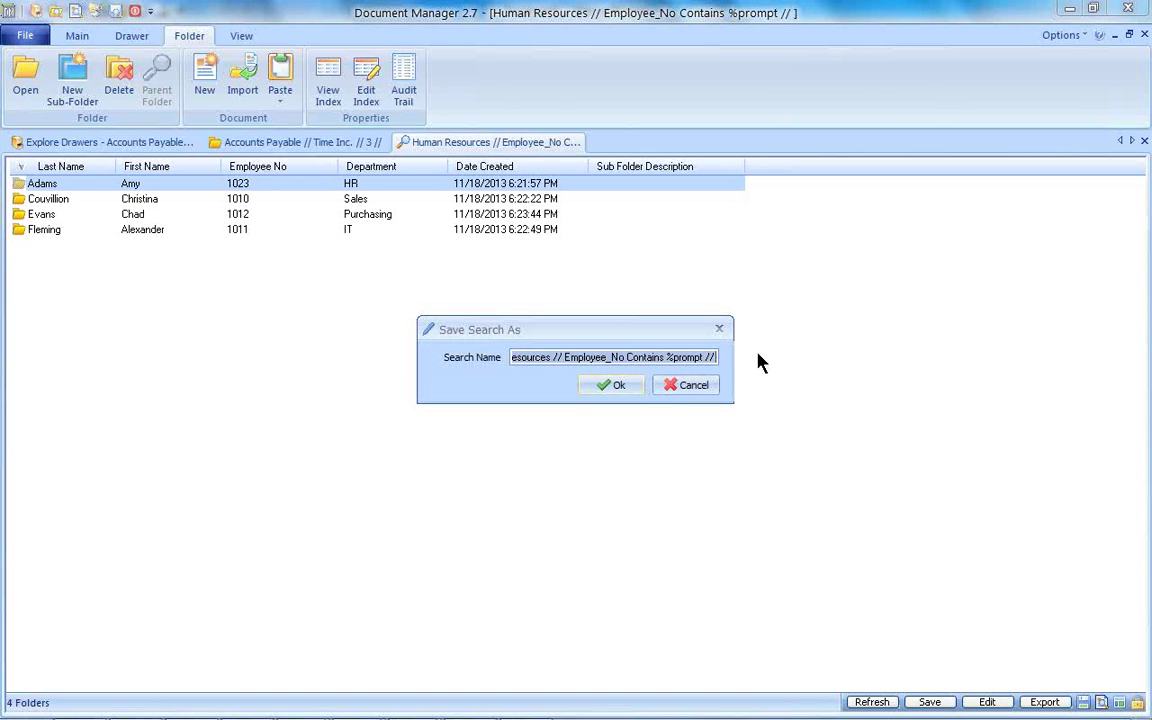
type("HR")
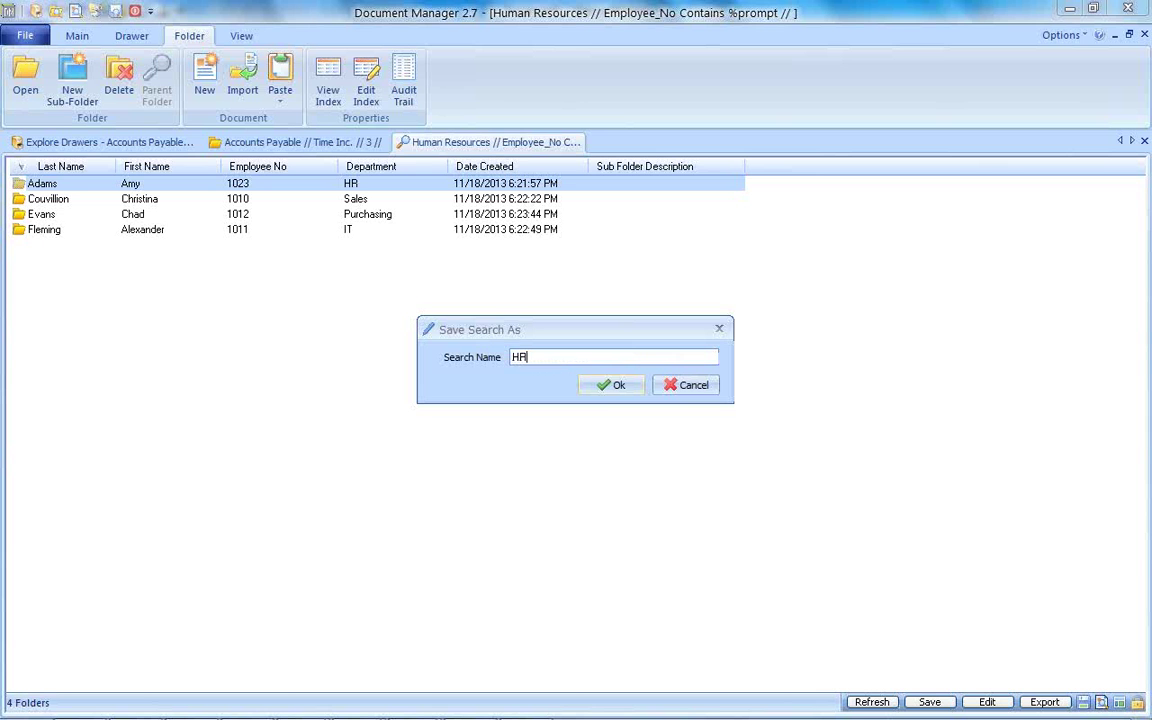
type(": Employee Number")
left_click(617, 392)
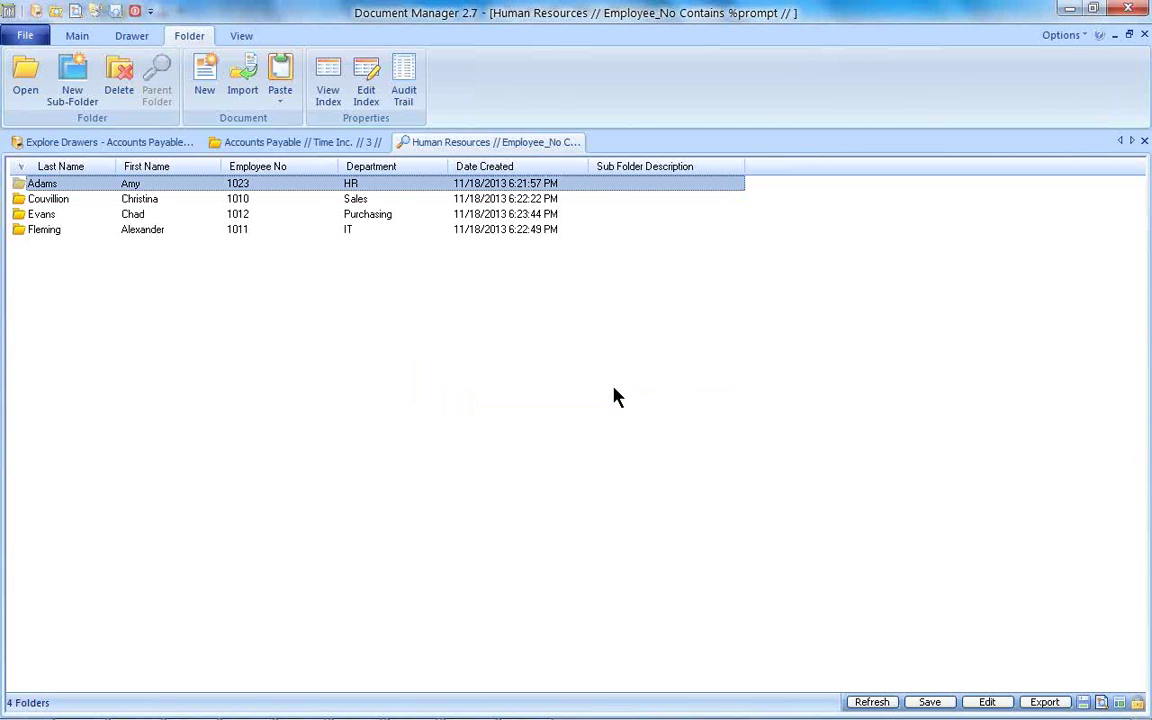
- Review the saved searches list to confirm the new HR: Employee Number search is there
left_click(69, 34)
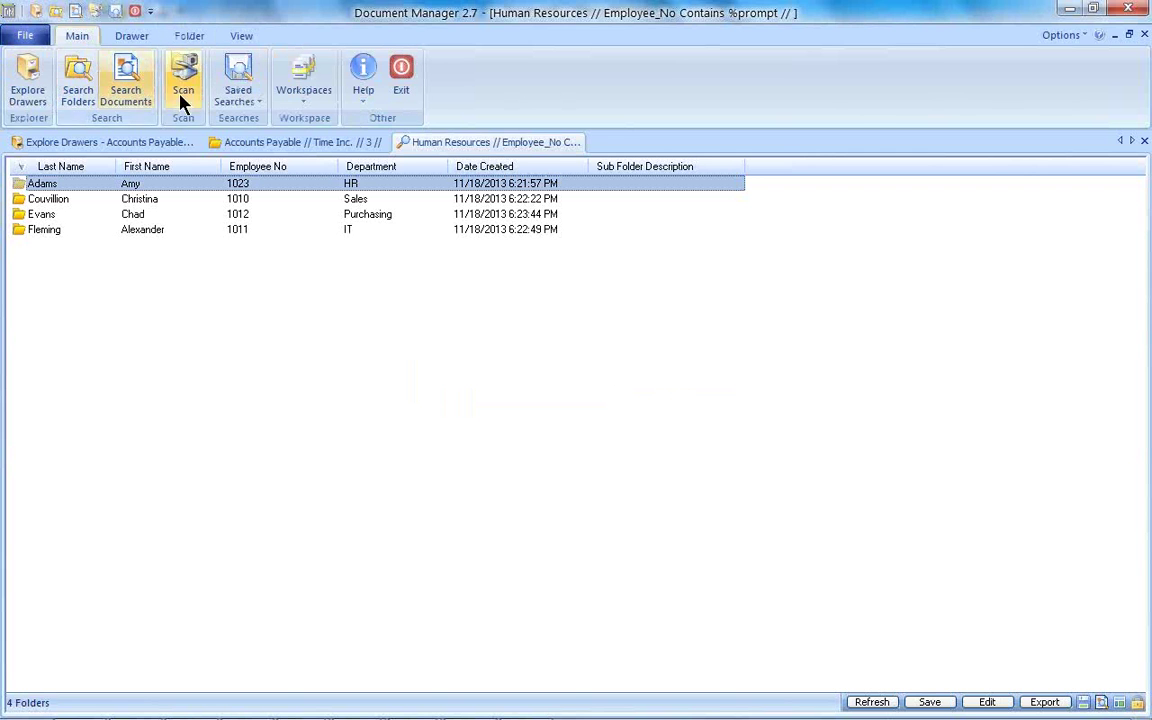
left_click(233, 100)
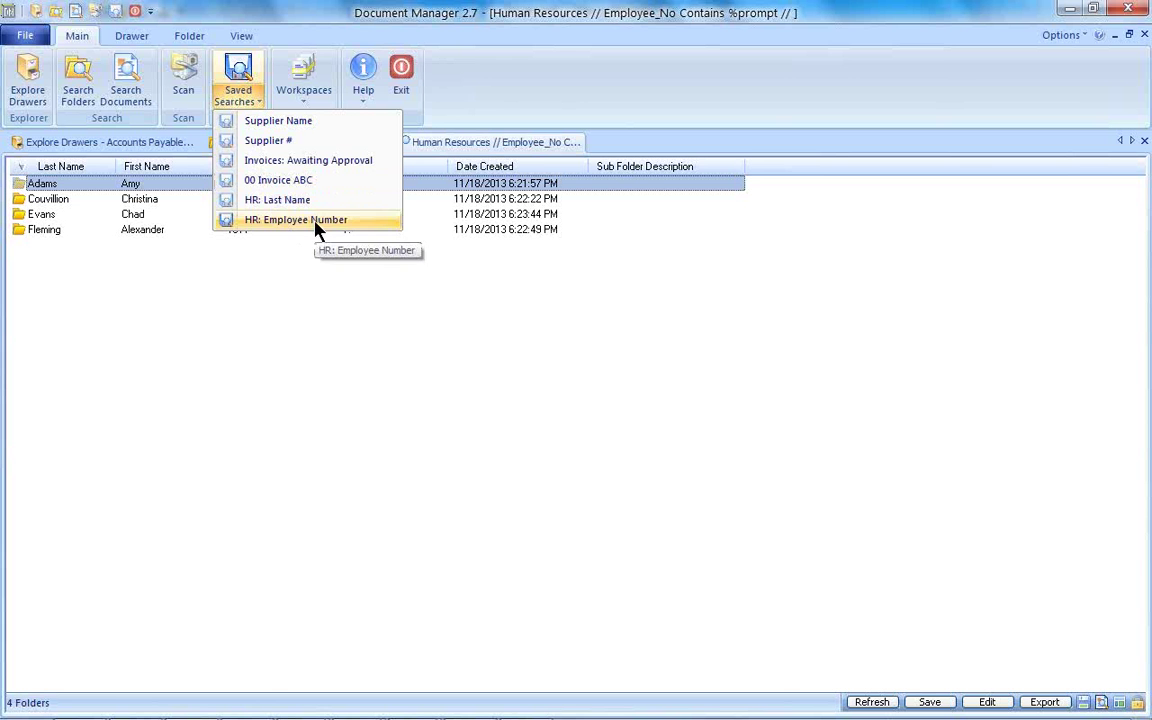
left_click(240, 70)
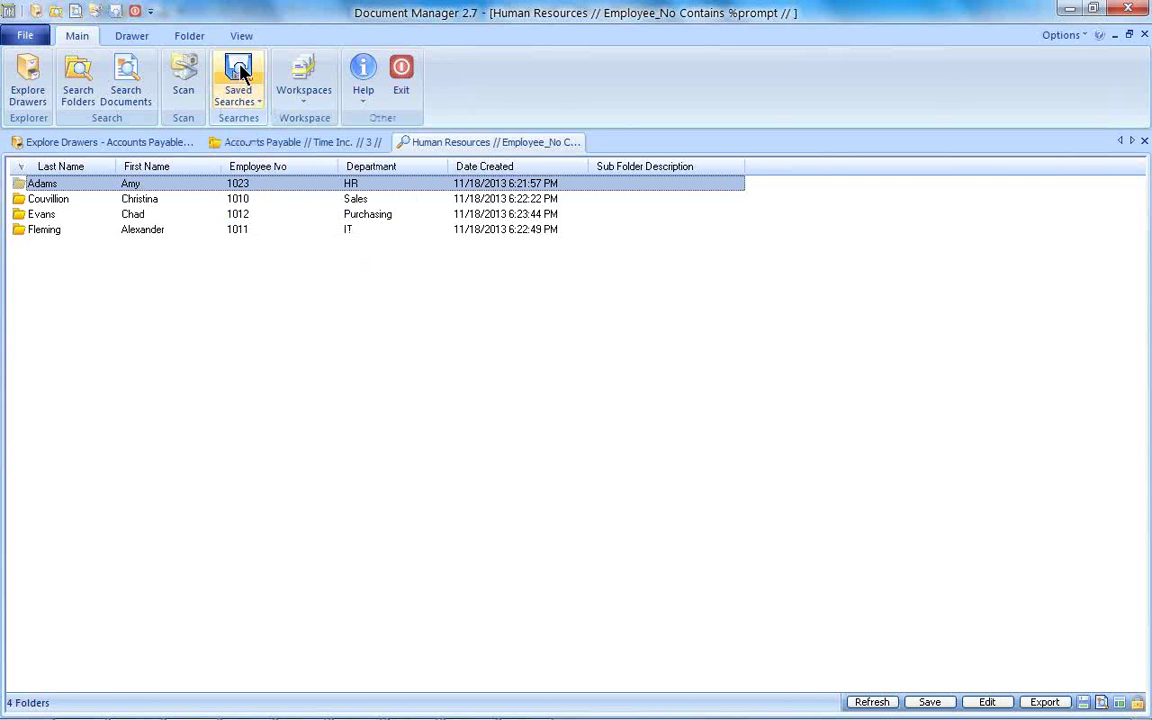
- In the saved searches manager, set HR: Employee Number's shortcut to Ctrl+F1 and close it
left_click(239, 70)
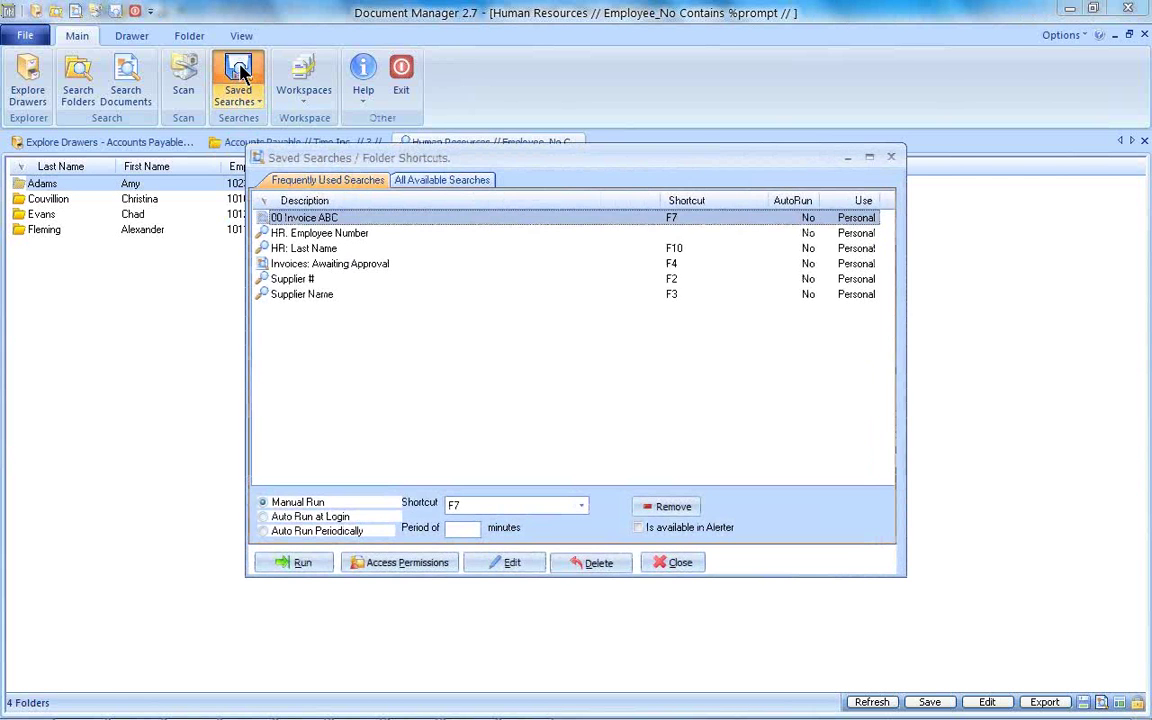
left_click(386, 234)
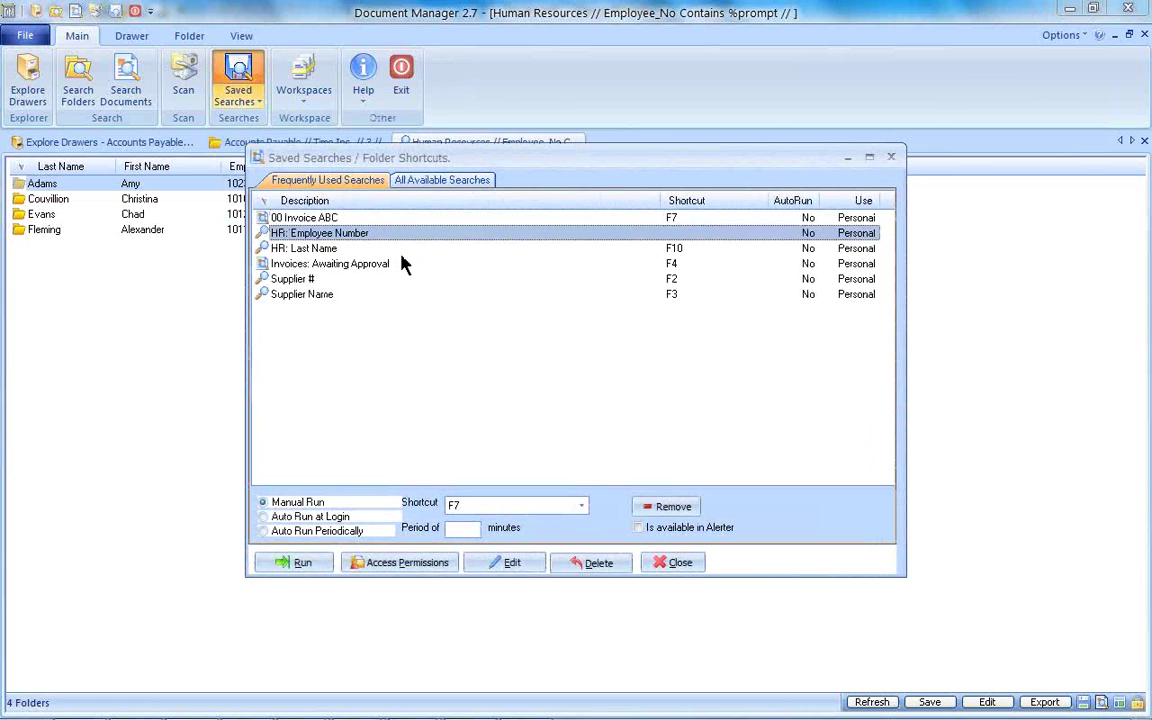
left_click(582, 507)
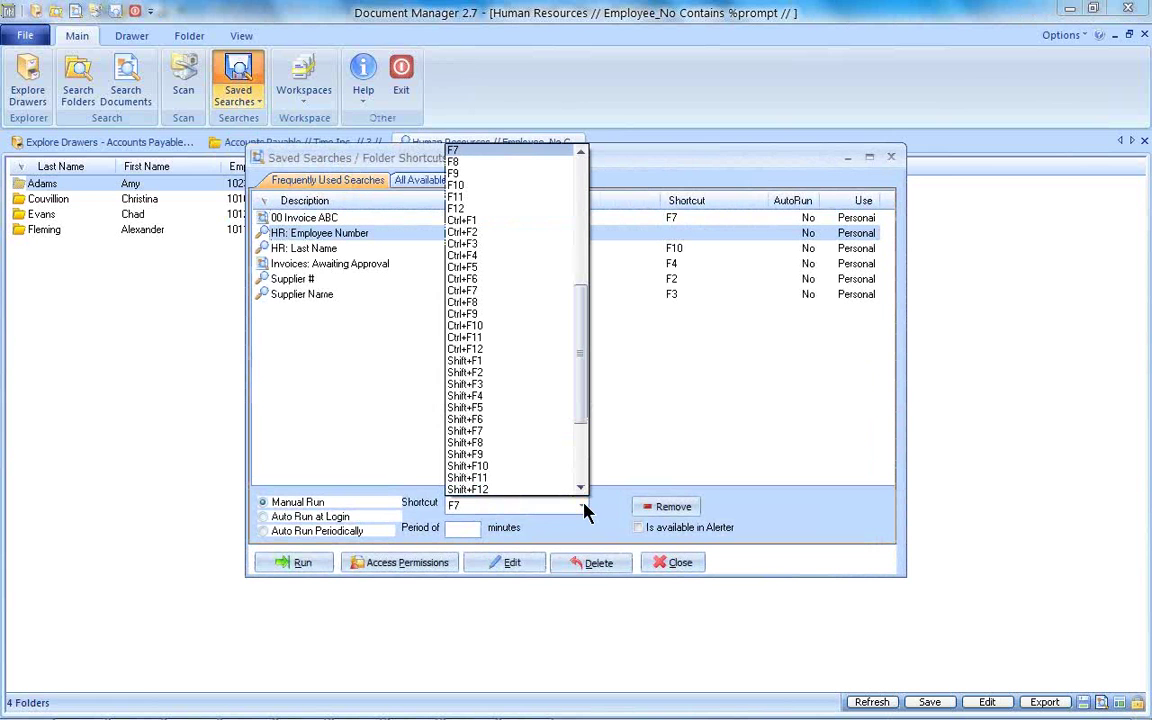
left_click(486, 222)
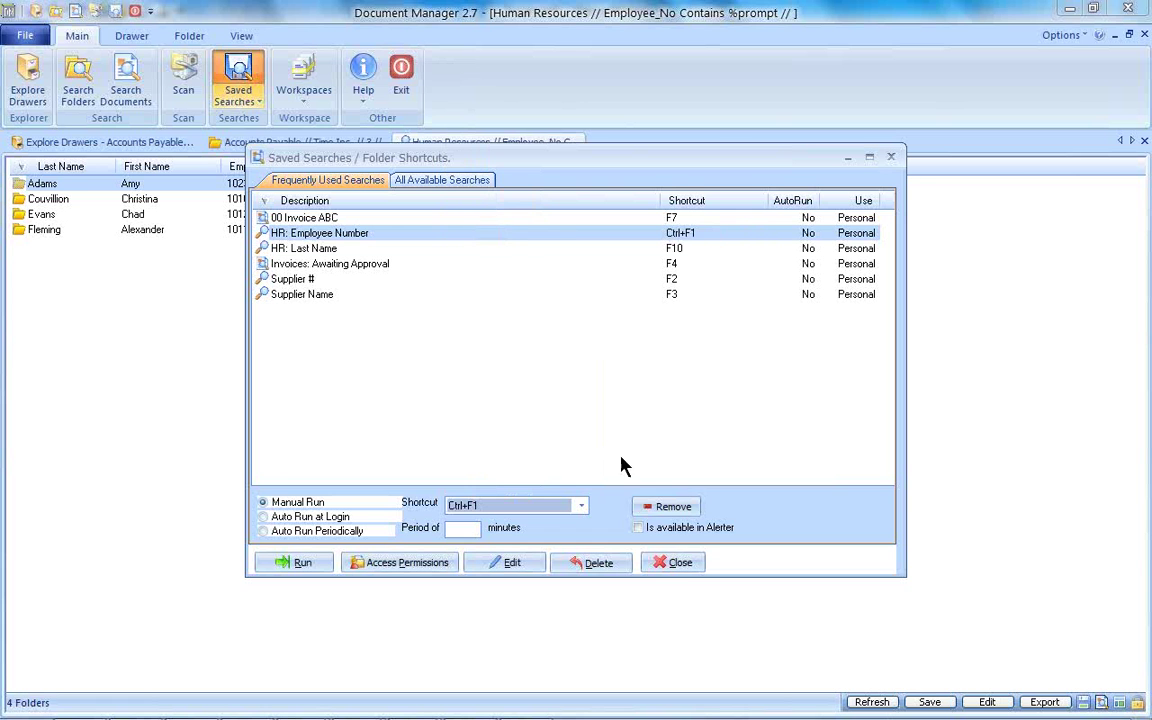
left_click(676, 565)
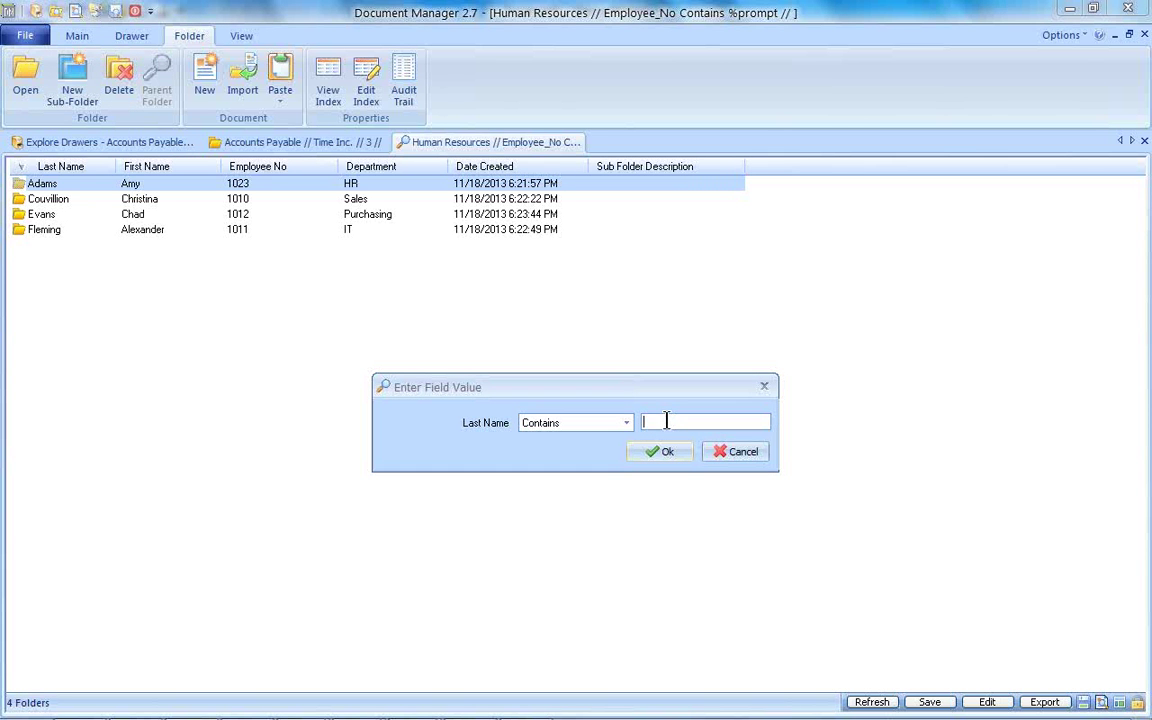
- Search last name 'cou', open the matching employee folder, and preview its Driver's license document
type("couv")
key("Return")
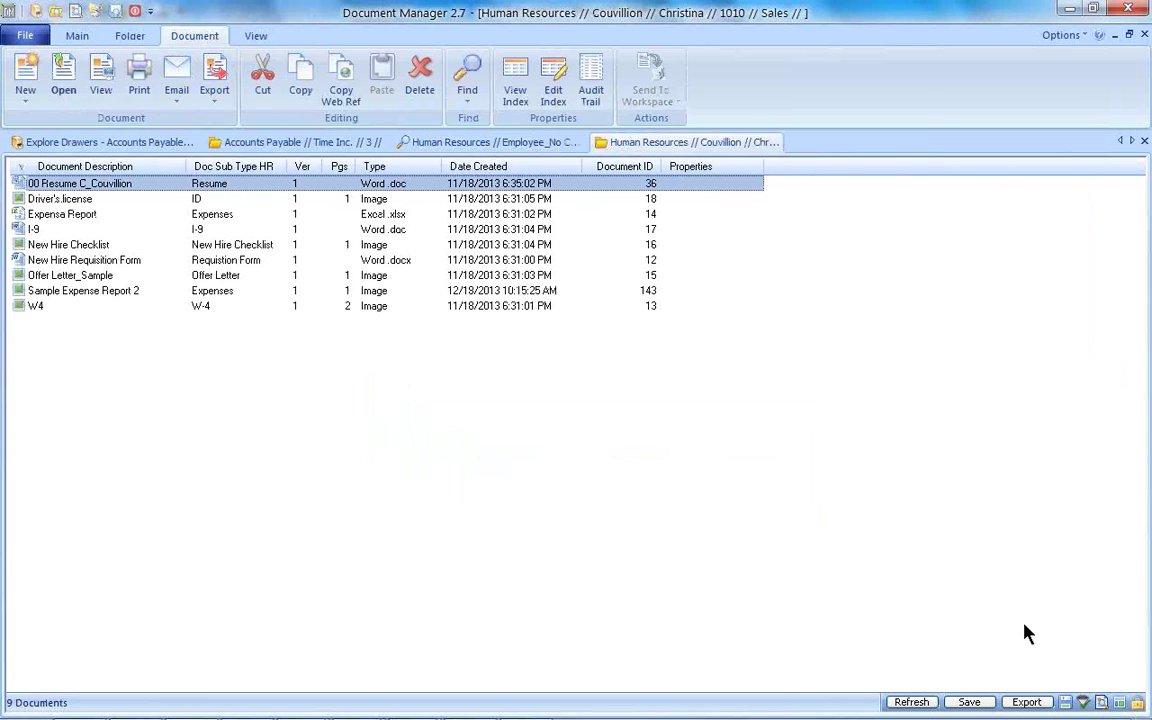
left_click(1101, 702)
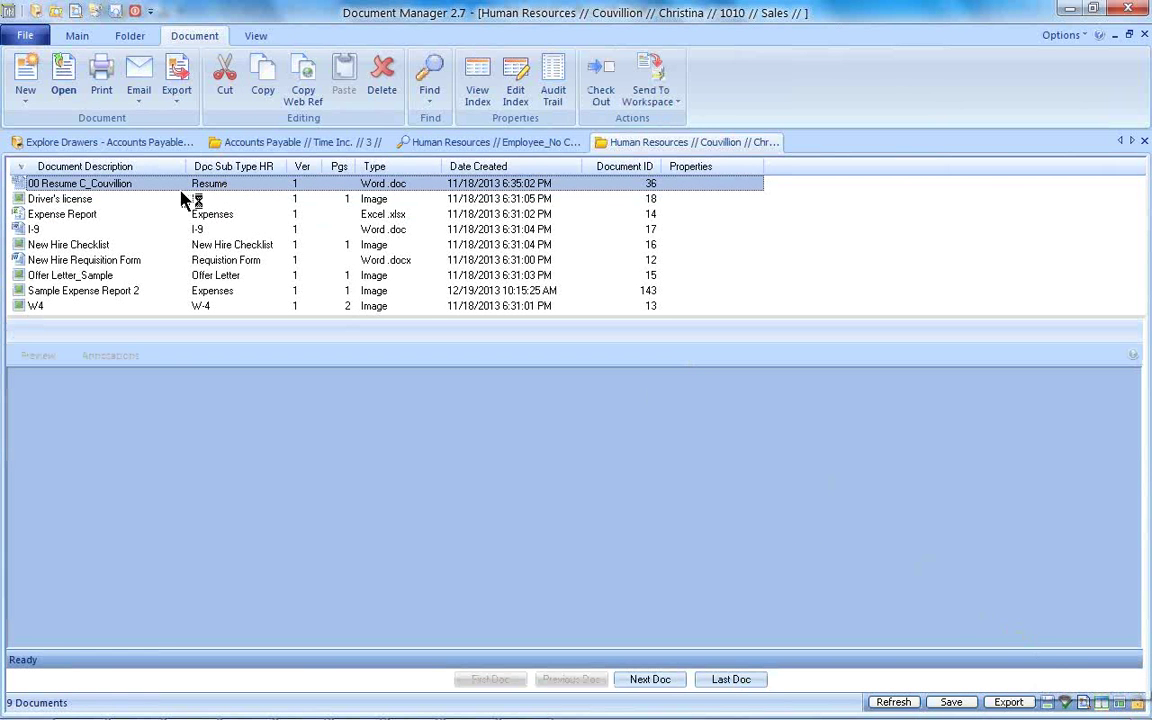
left_click(74, 202)
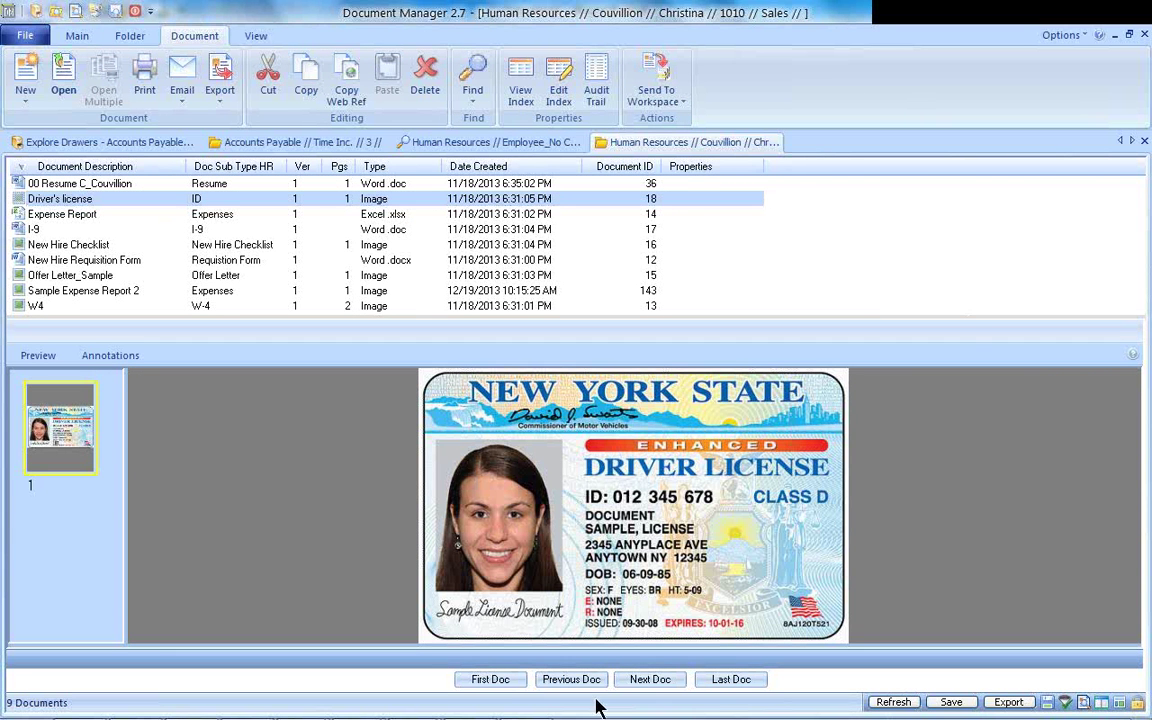
mouse_move(545, 716)
mouse_move(345, 710)
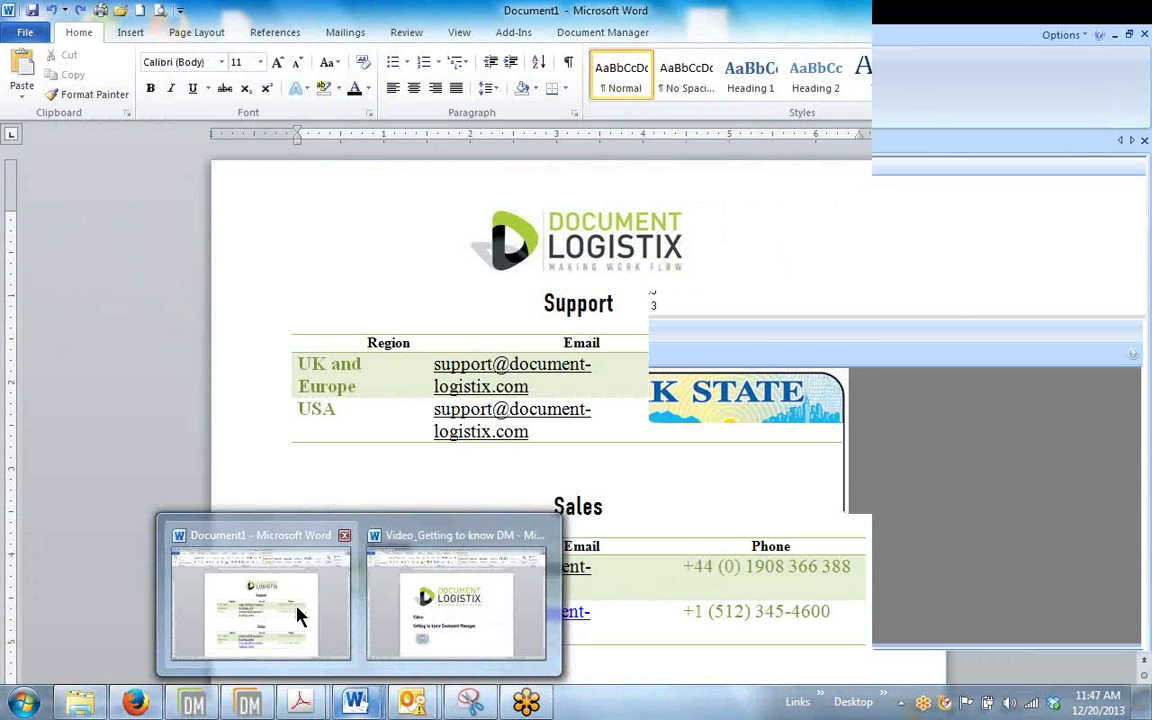
- Bring Word's Document1 with the Support and Sales contact tables to the front
left_click(296, 614)
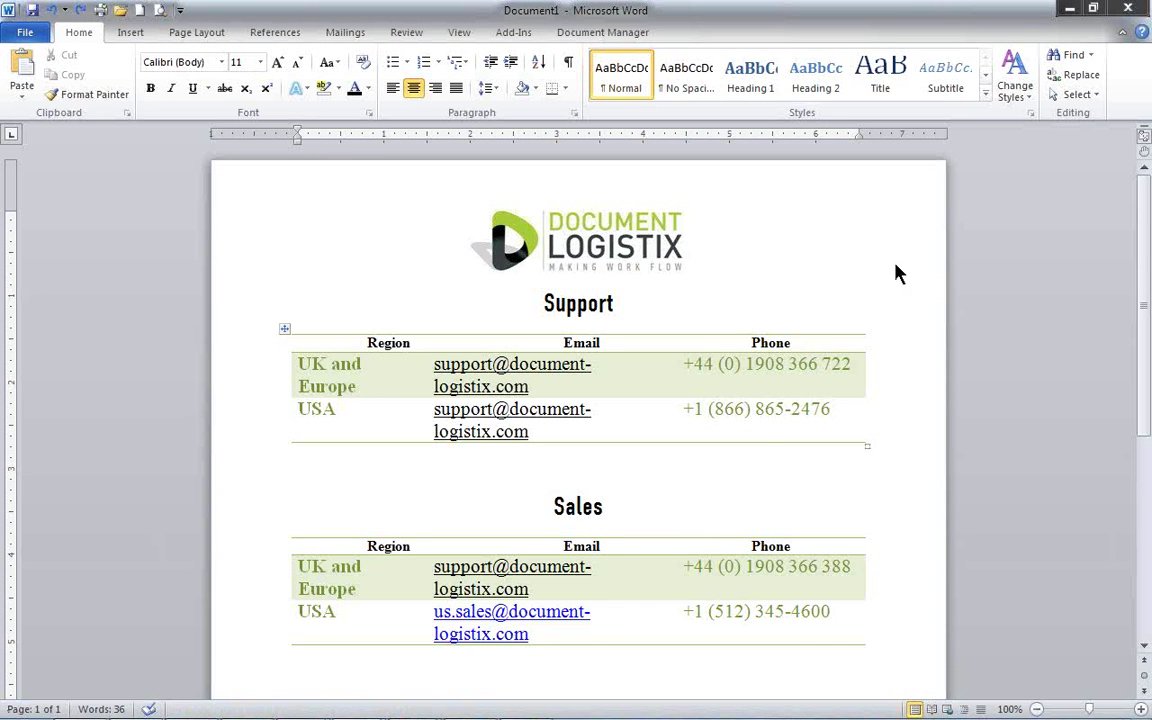